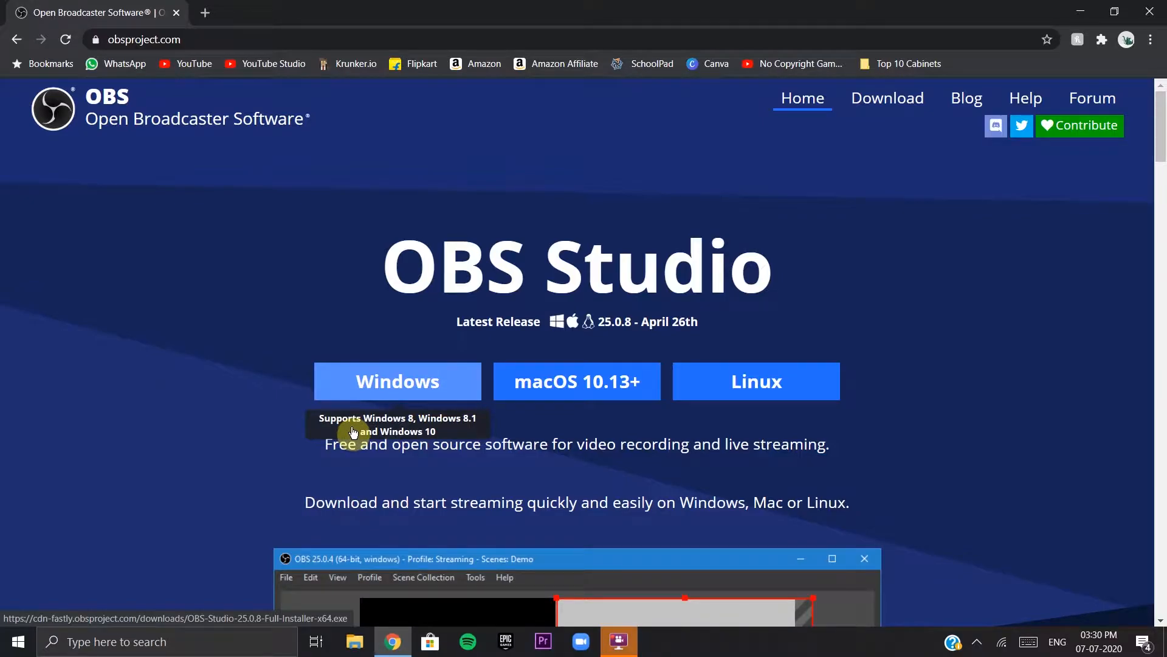
Step: Start downloading the OBS Studio installer for Windows from the project's home page, and cancel the running download
scroll(410, 262, "down", 2)
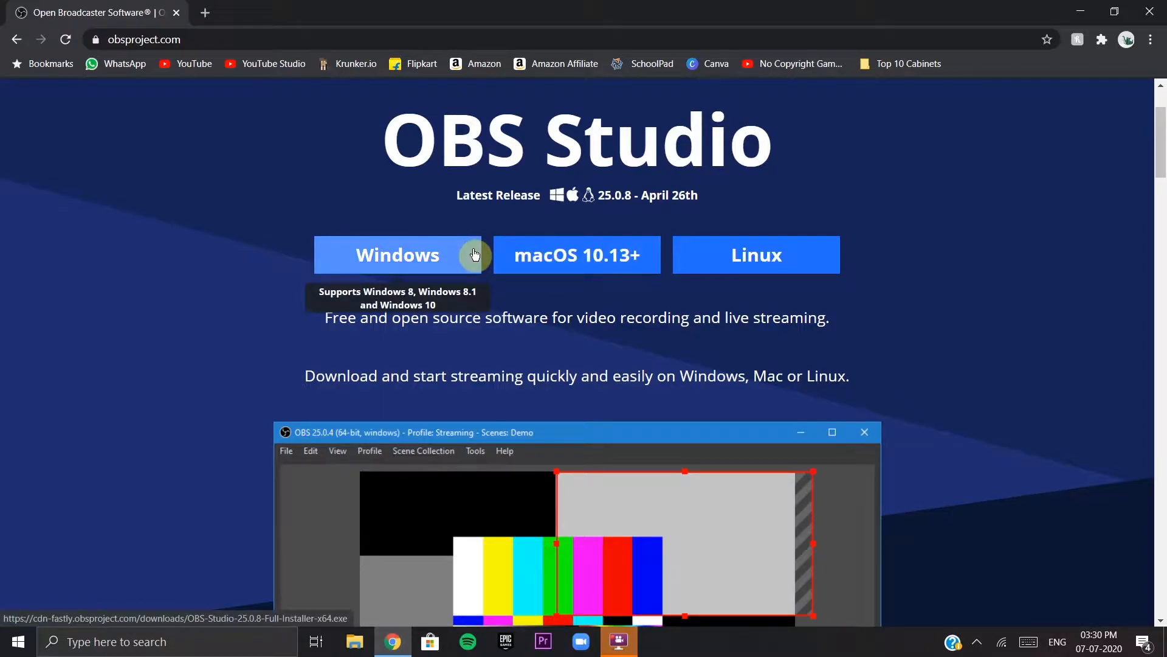
left_click(435, 251)
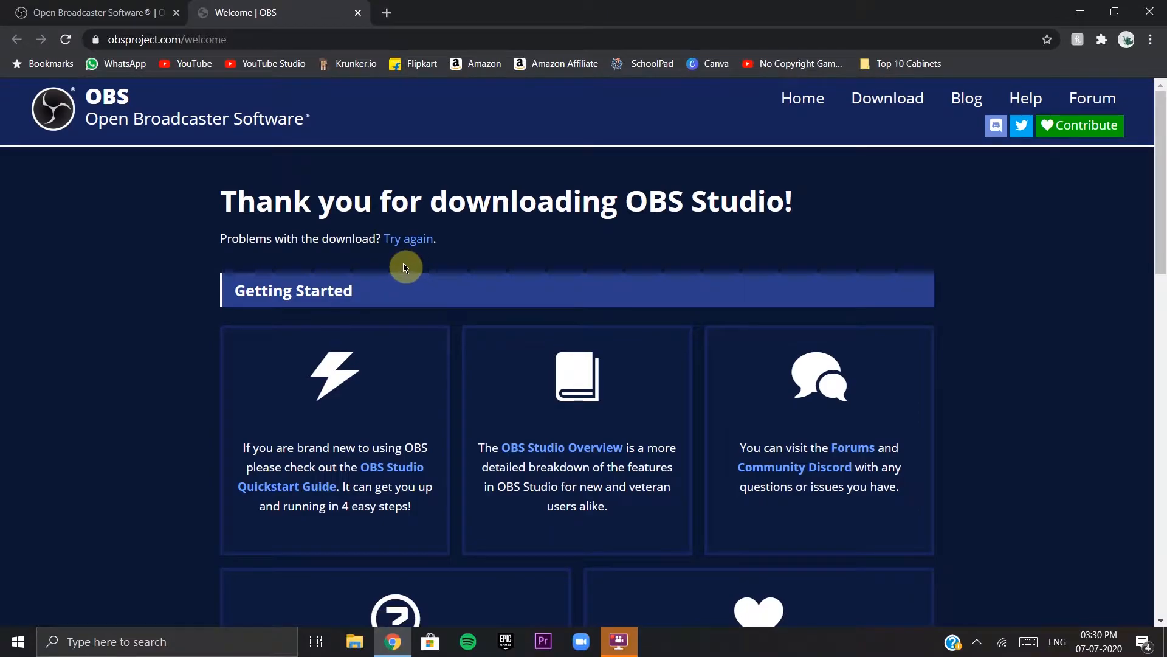
scroll(626, 334, "down", 10)
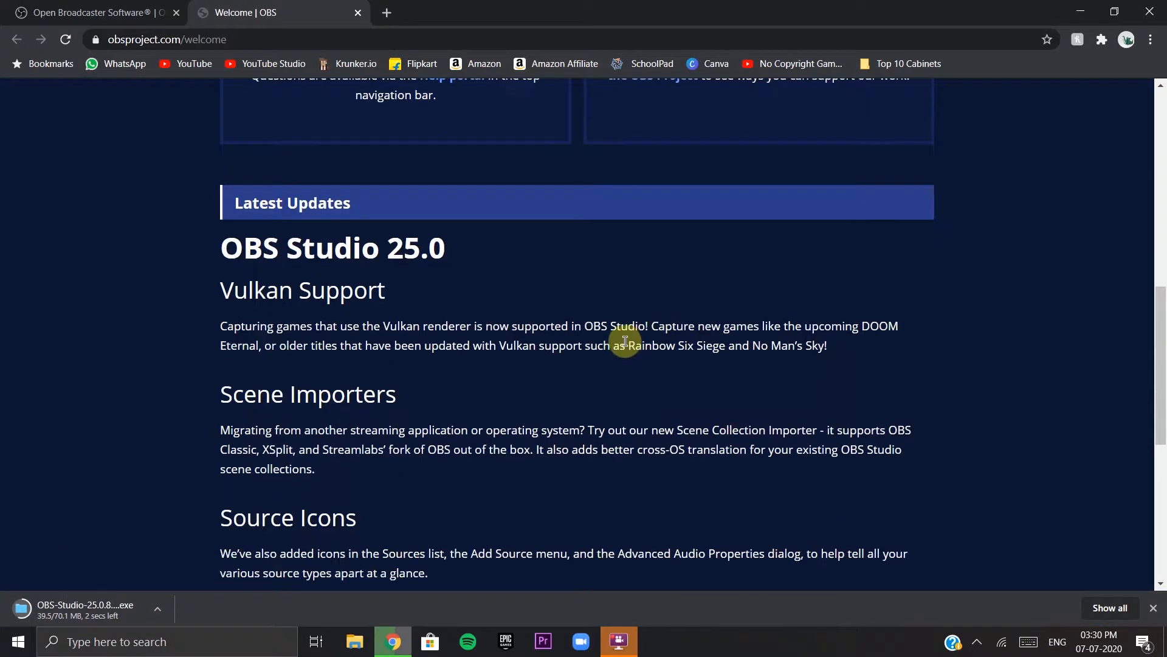
scroll(578, 420, "down", 7)
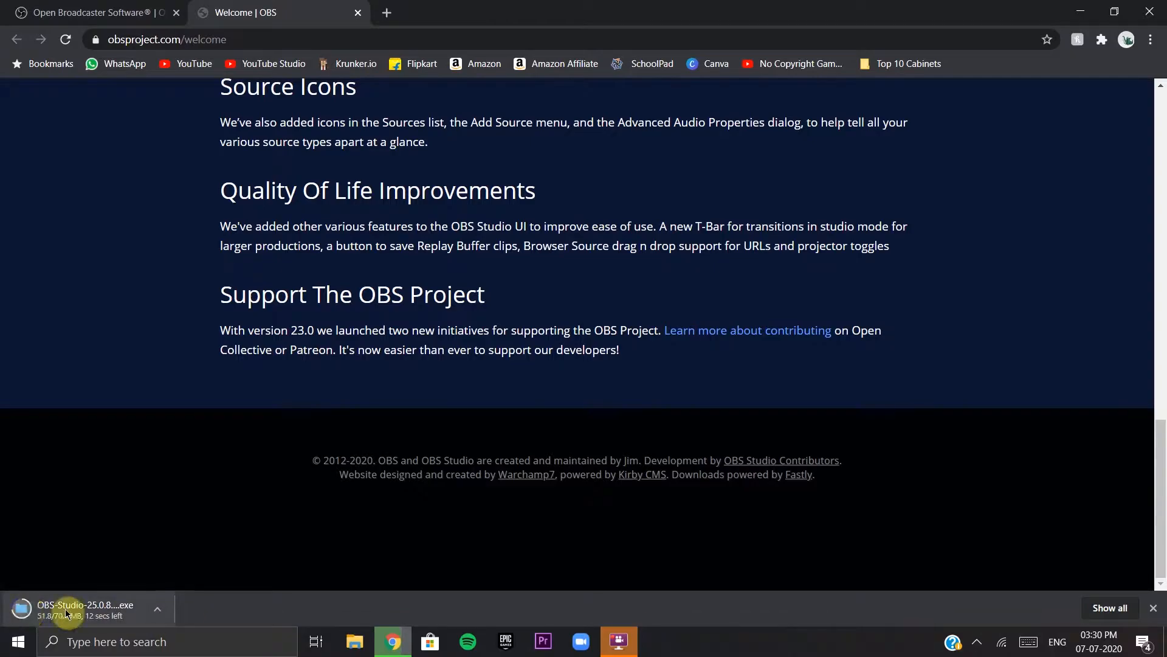
left_click(159, 611)
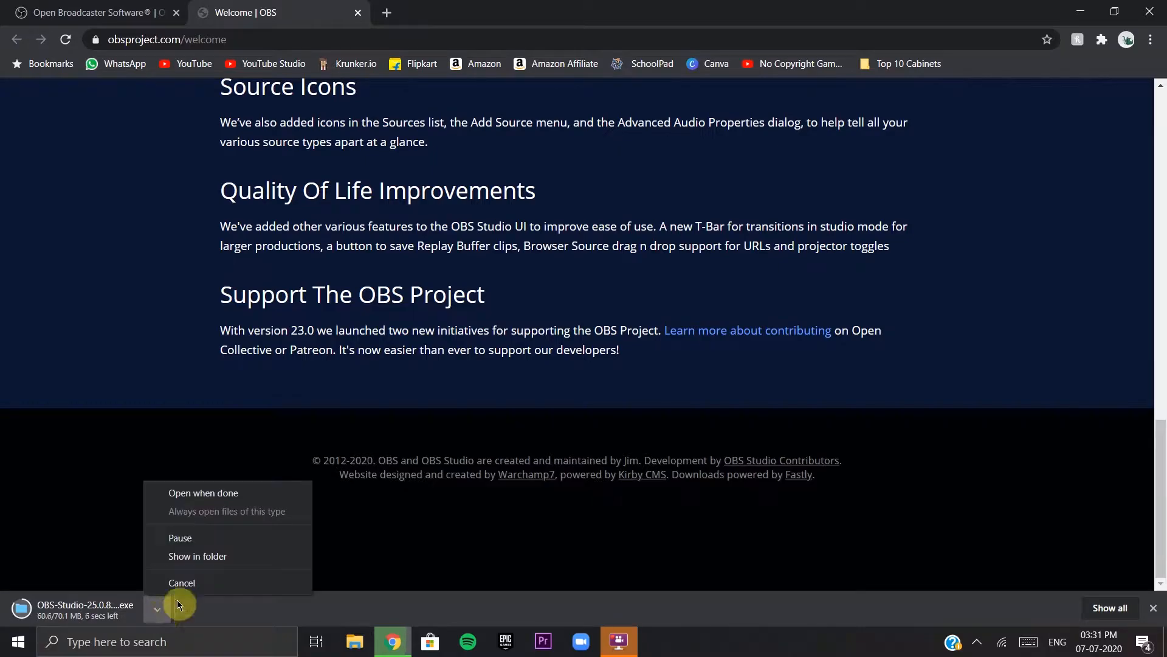
left_click(189, 583)
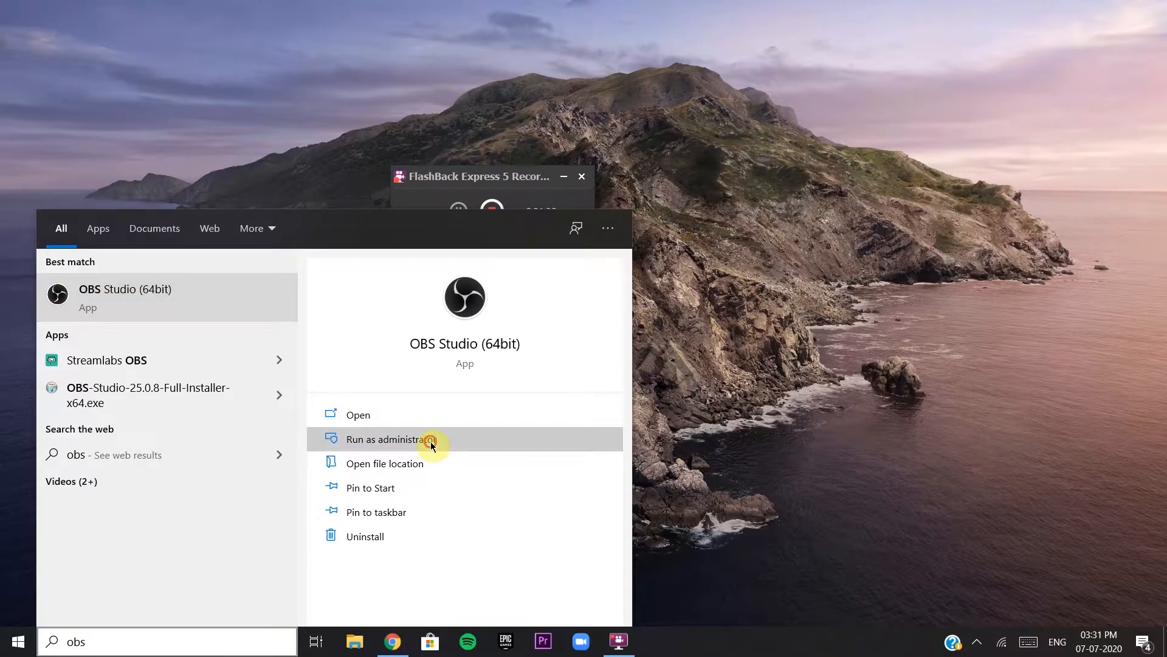
Step: Run OBS Studio (64bit) as administrator and look through the General settings
left_click(430, 444)
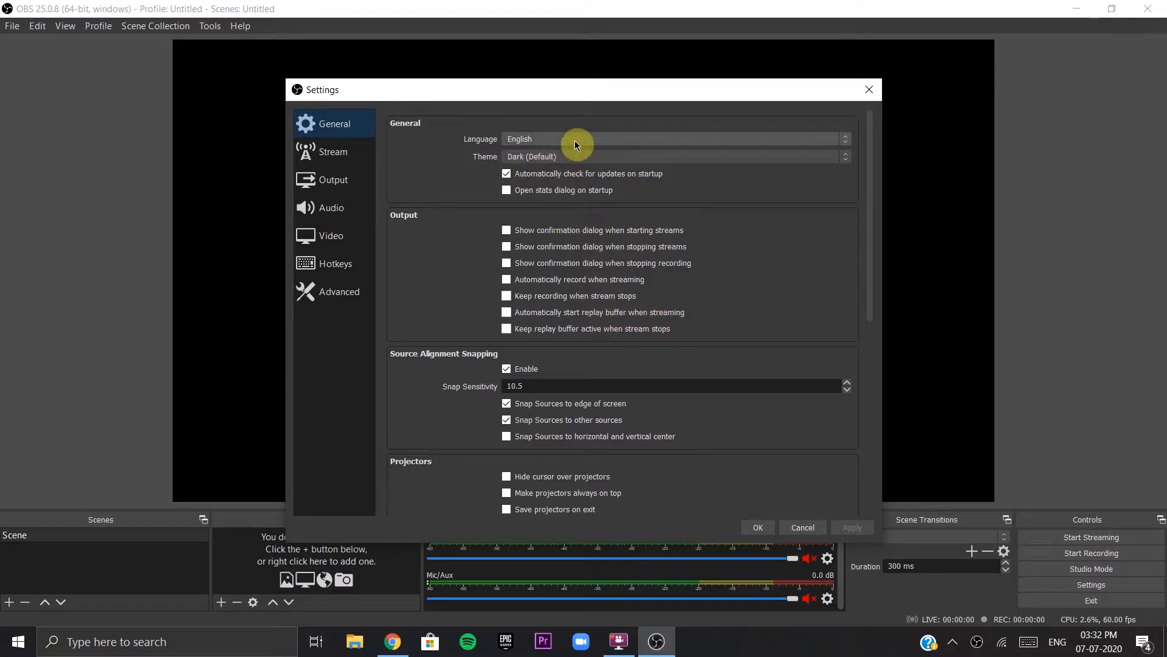
scroll(570, 339, "down", 2)
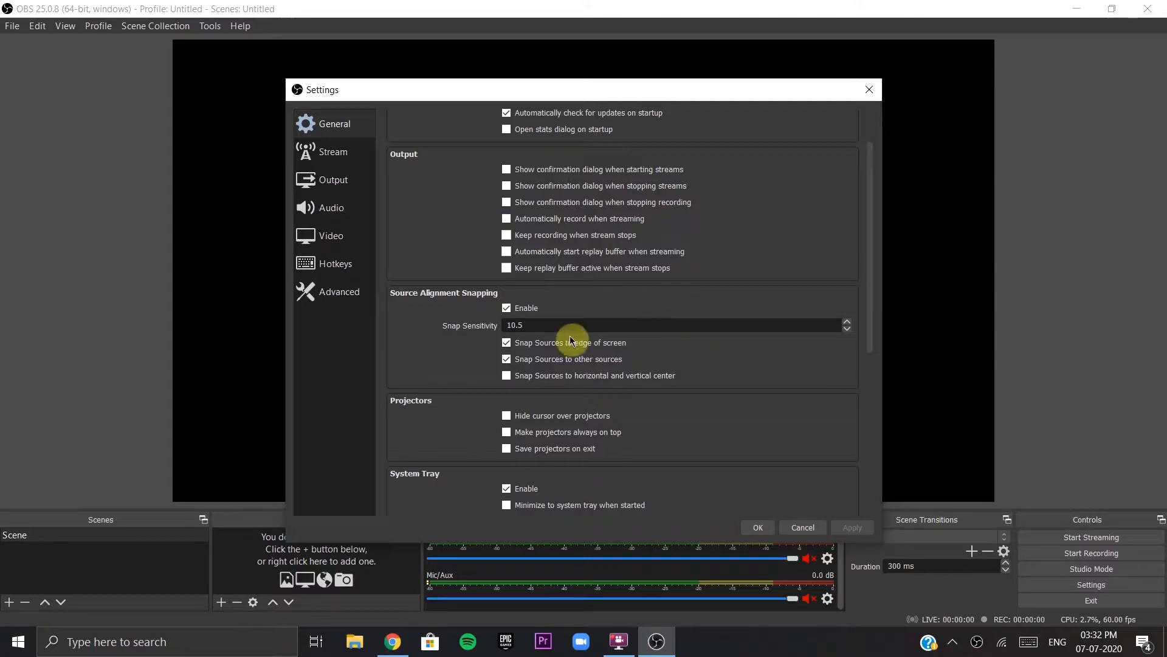
scroll(594, 381, "down", 4)
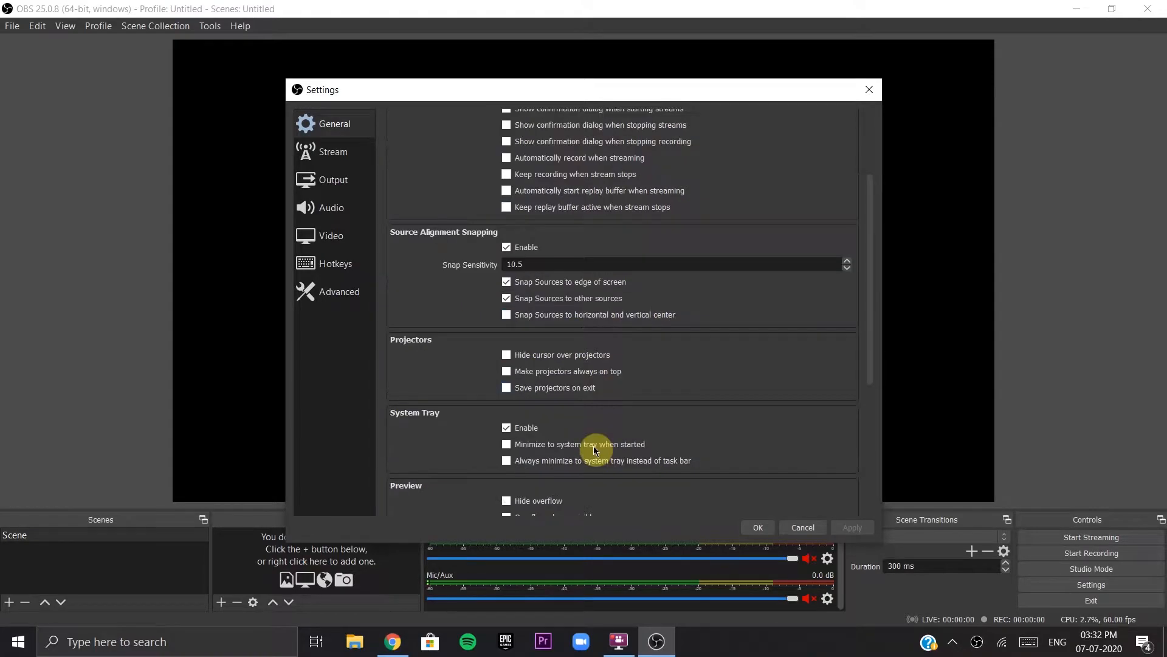
scroll(594, 456, "down", 5)
Step: Open the Stream settings and look through the full list of available streaming services
left_click(326, 154)
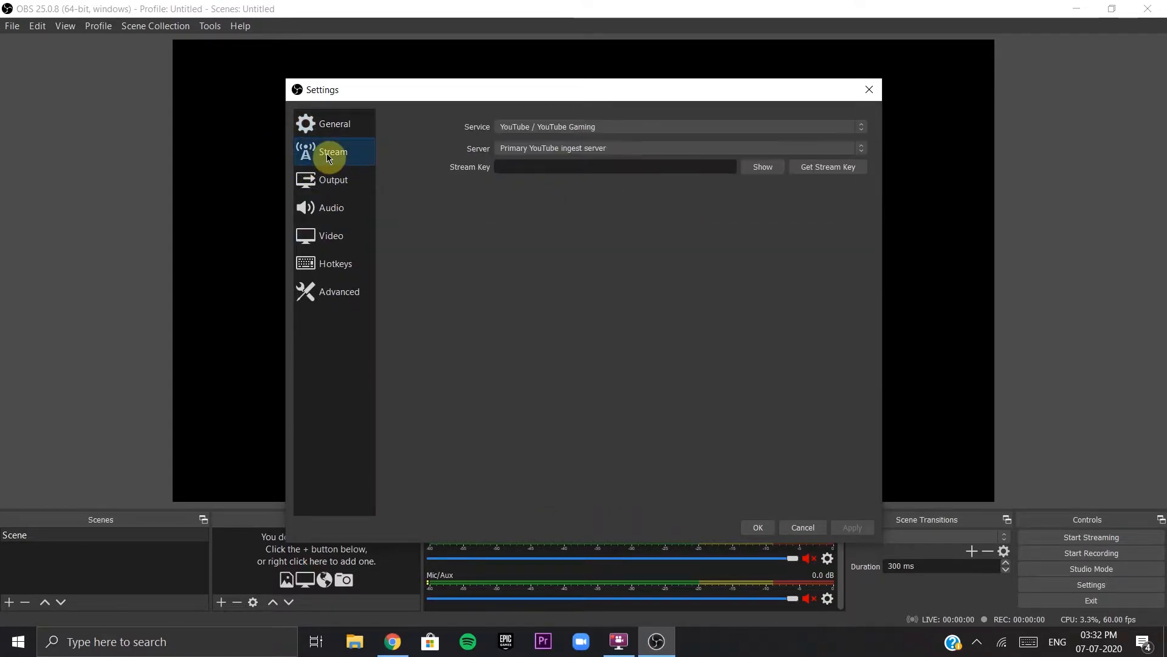
left_click(639, 128)
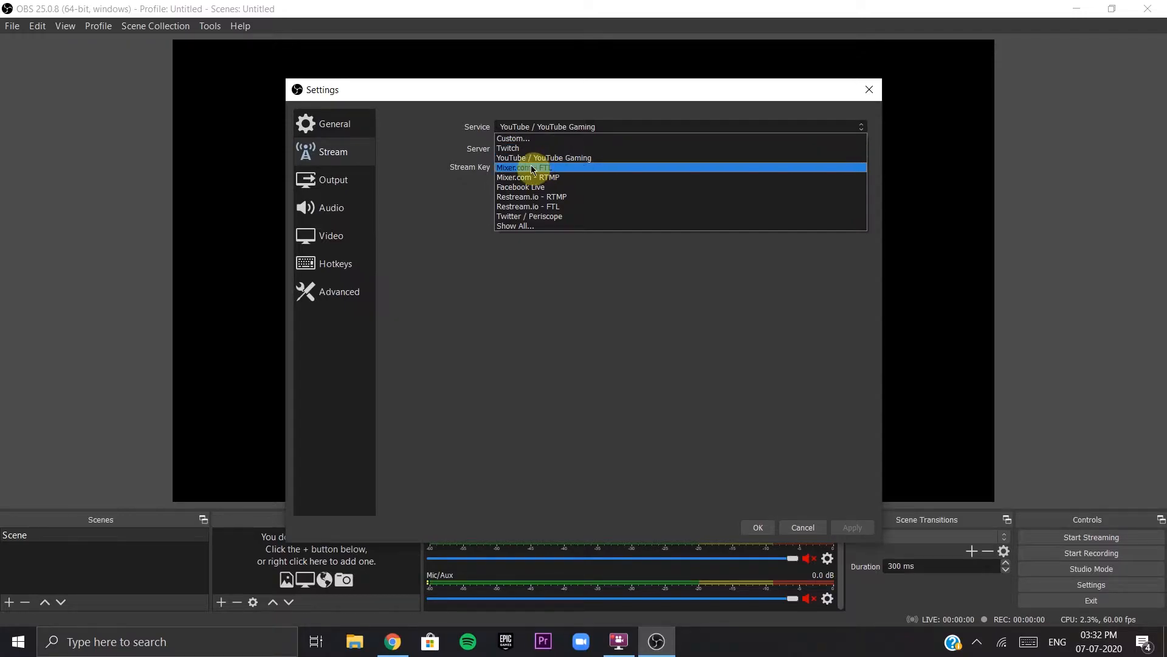
left_click(564, 225)
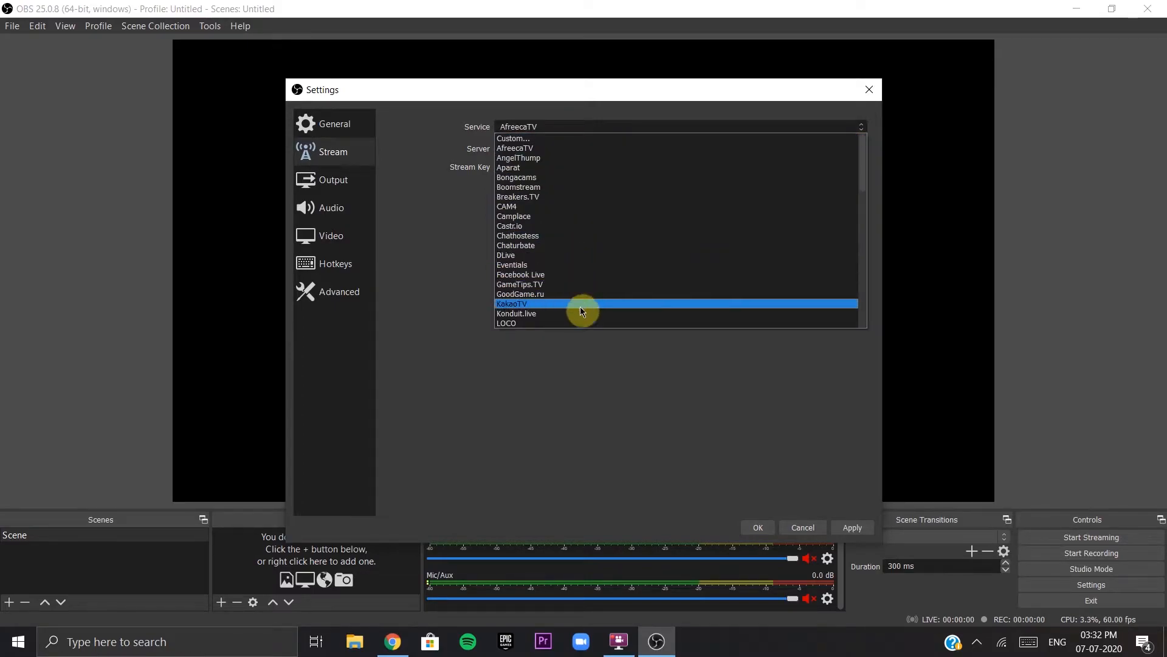
scroll(588, 231, "down", 15)
scroll(589, 225, "up", 5)
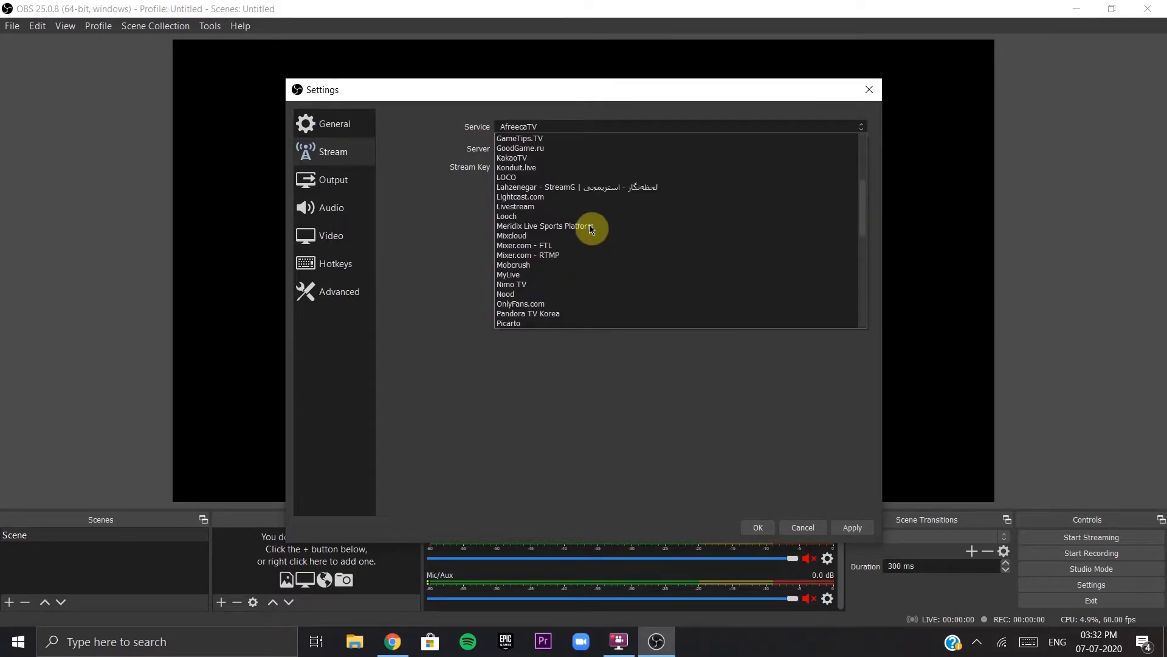
scroll(593, 216, "down", 5)
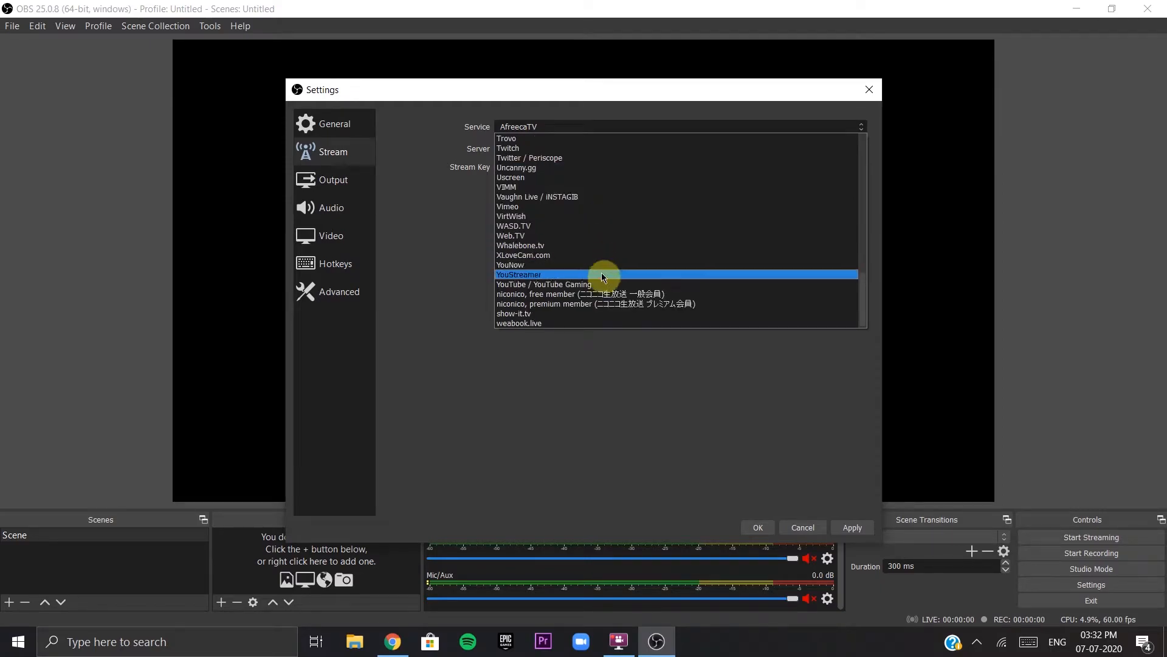
left_click(609, 354)
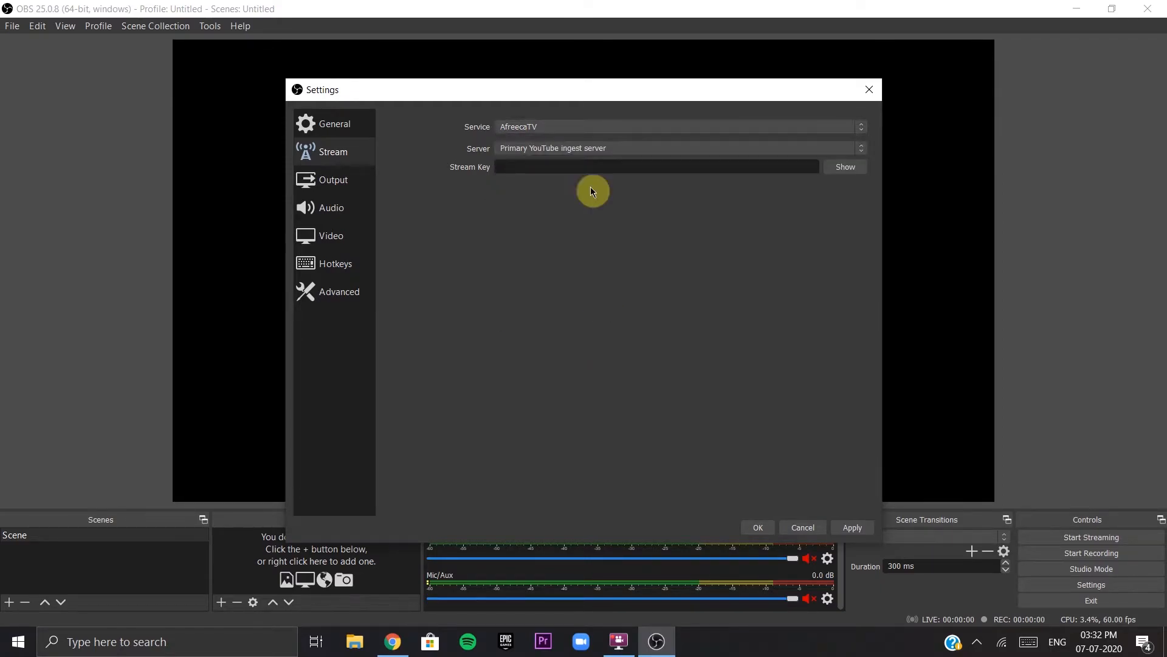
Step: Set the streaming service to YouTube / YouTube Gaming
left_click(643, 150)
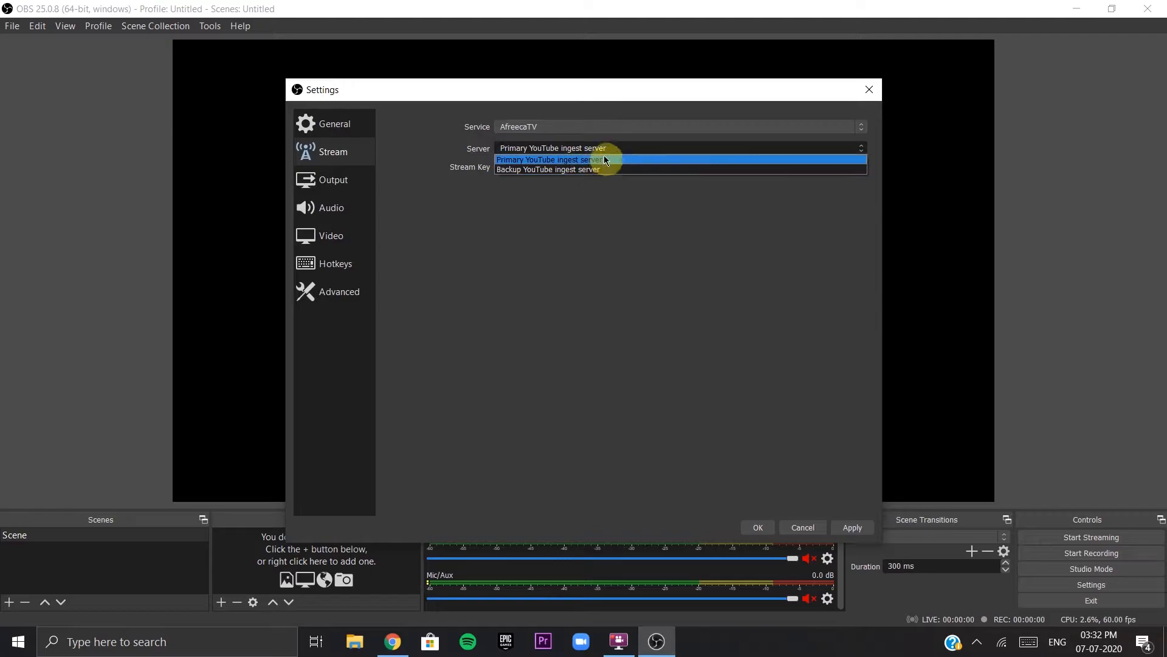
left_click(586, 125)
left_click(586, 126)
scroll(597, 160, "down", 9)
scroll(604, 210, "down", 5)
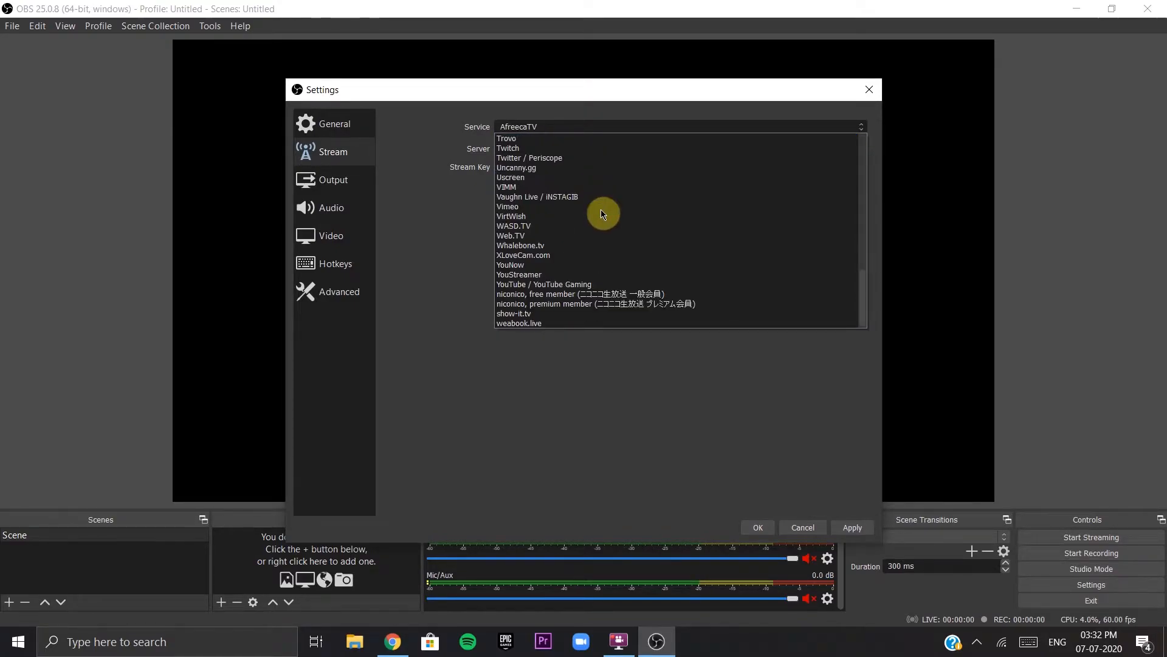
left_click(564, 285)
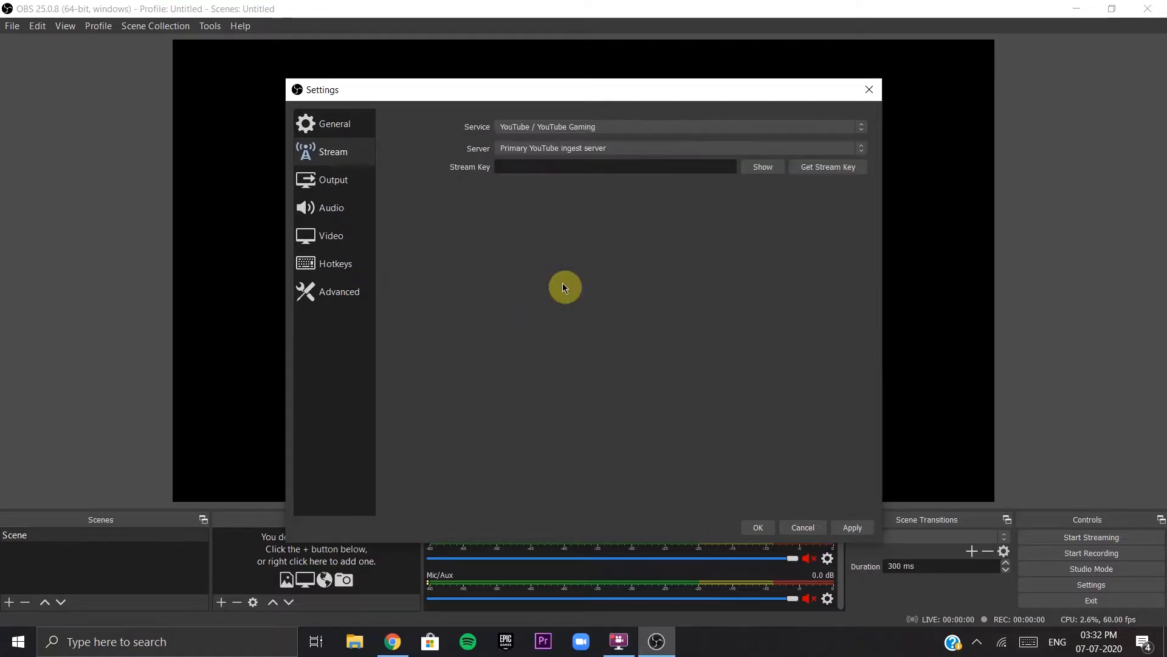
Step: Choose Primary YouTube ingest server as the streaming server
left_click(571, 149)
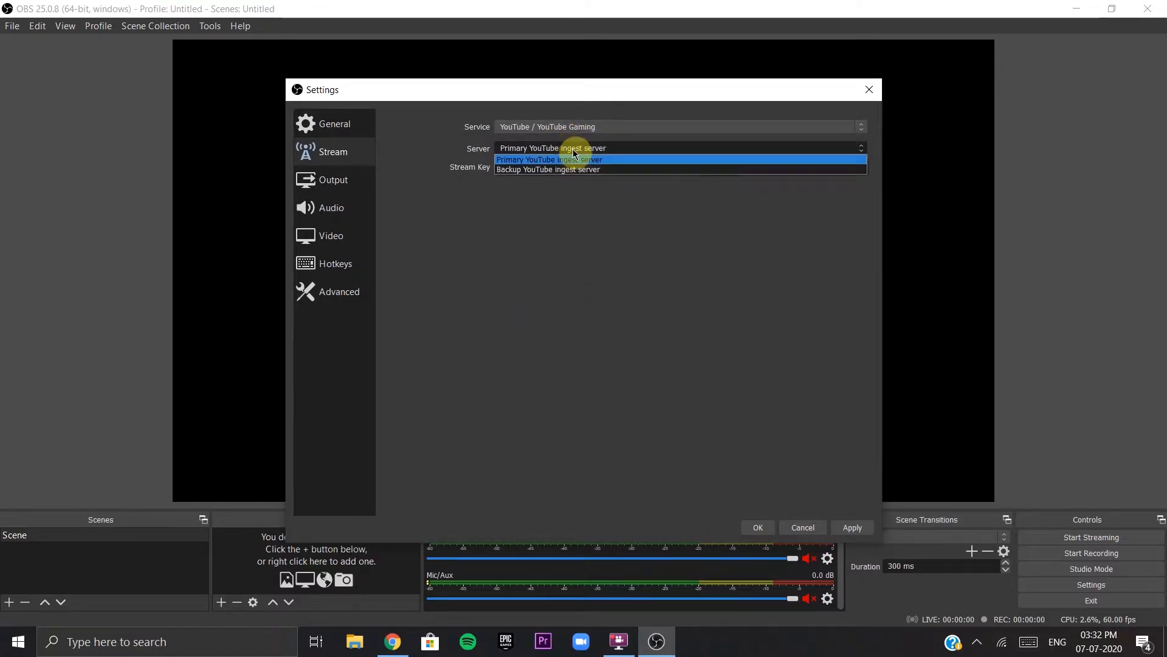
left_click(573, 148)
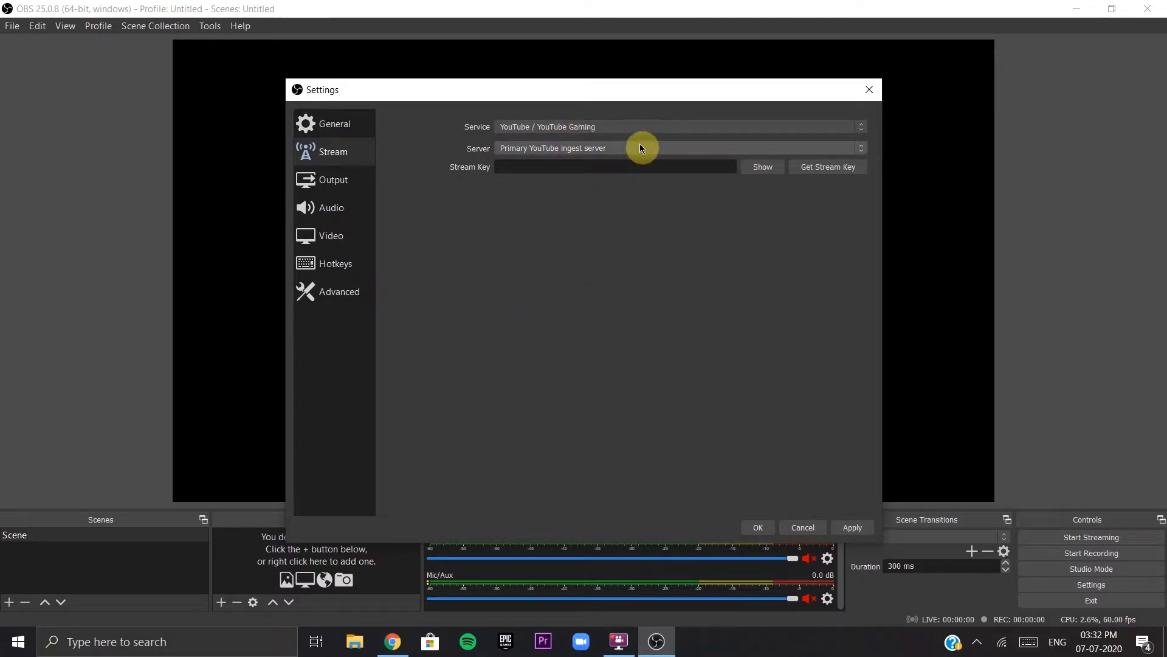
left_click(766, 148)
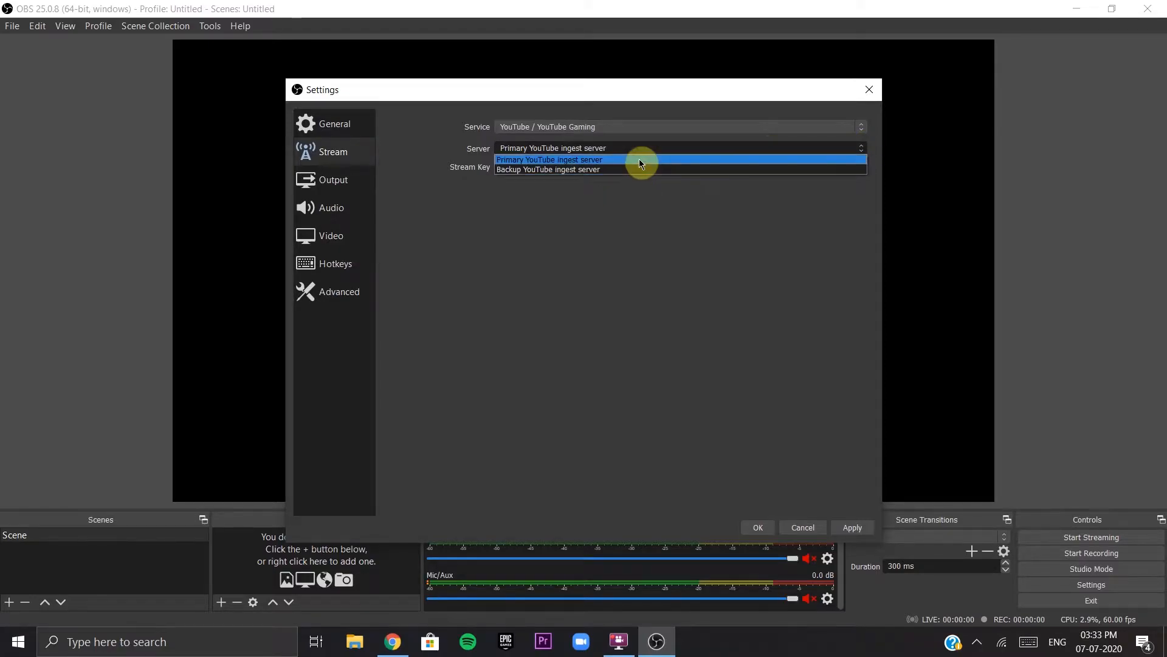
left_click(587, 160)
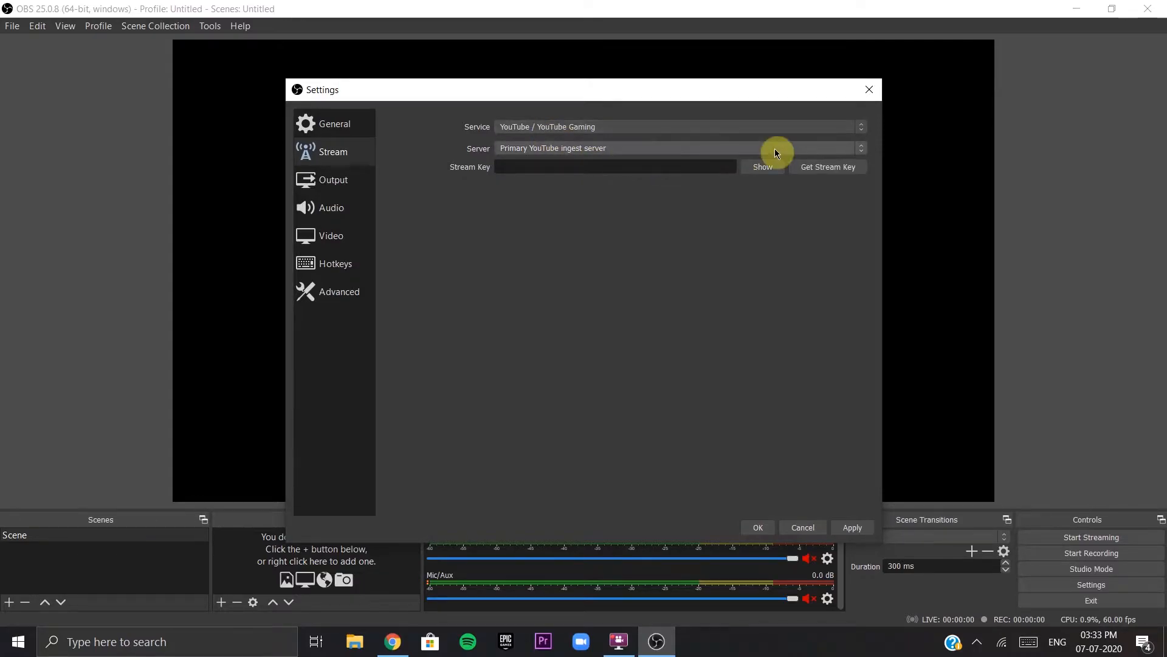
left_click(794, 149)
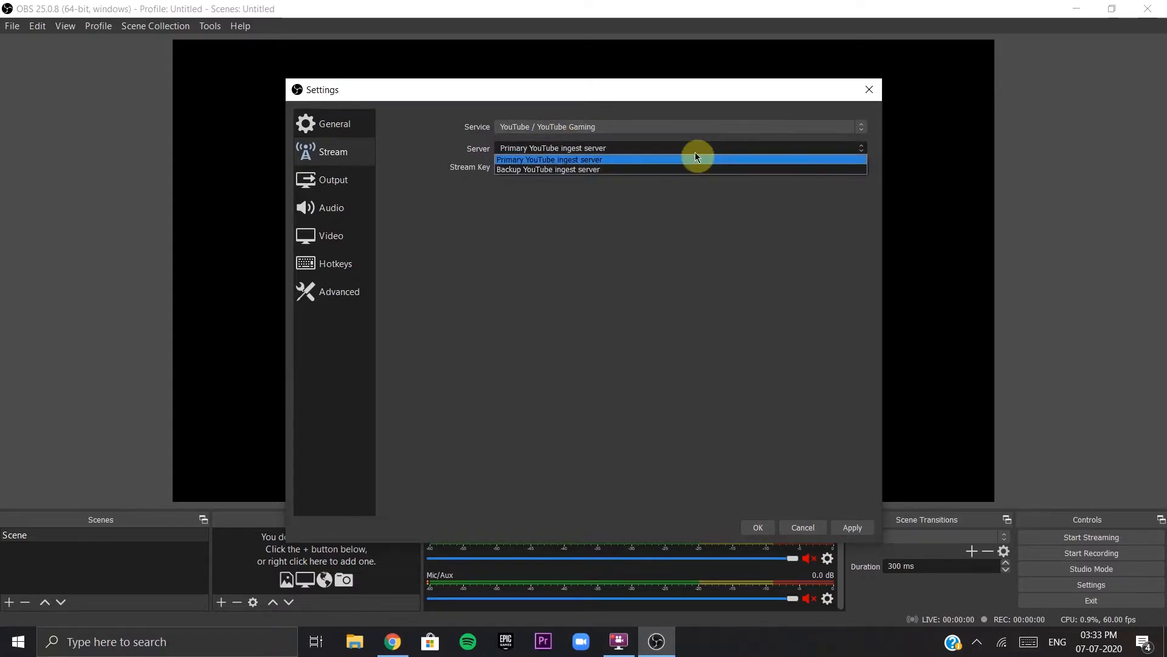
left_click(658, 159)
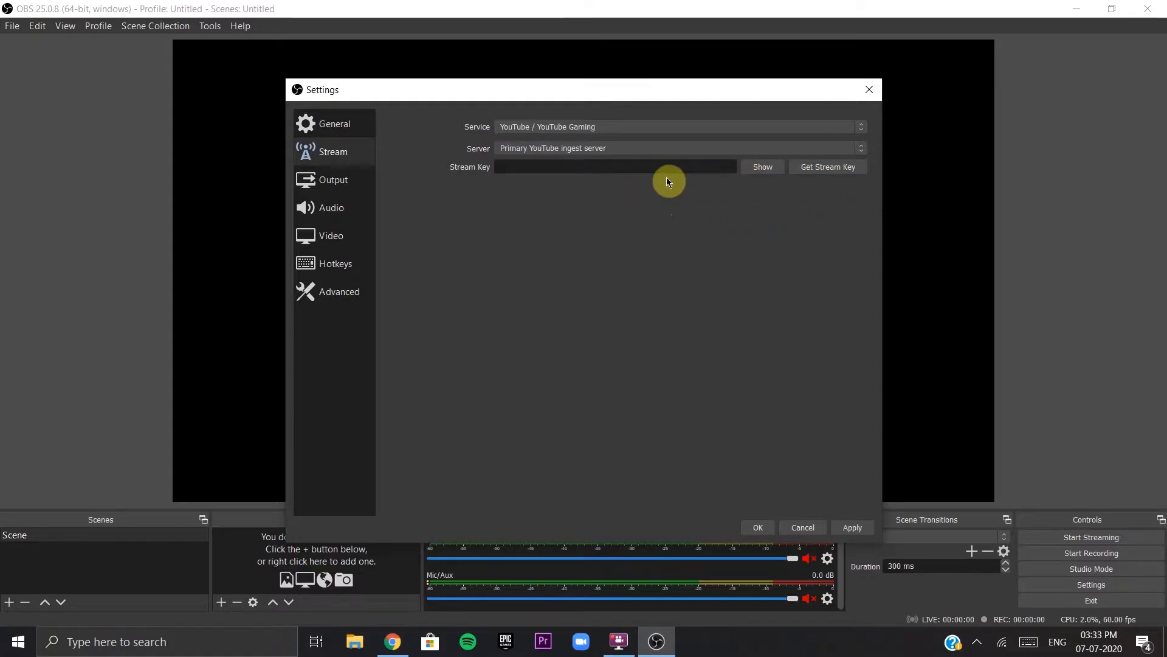
Step: Paste the YouTube stream key into the Stream Key field and apply the stream settings
left_click(718, 167)
key("ctrl+v")
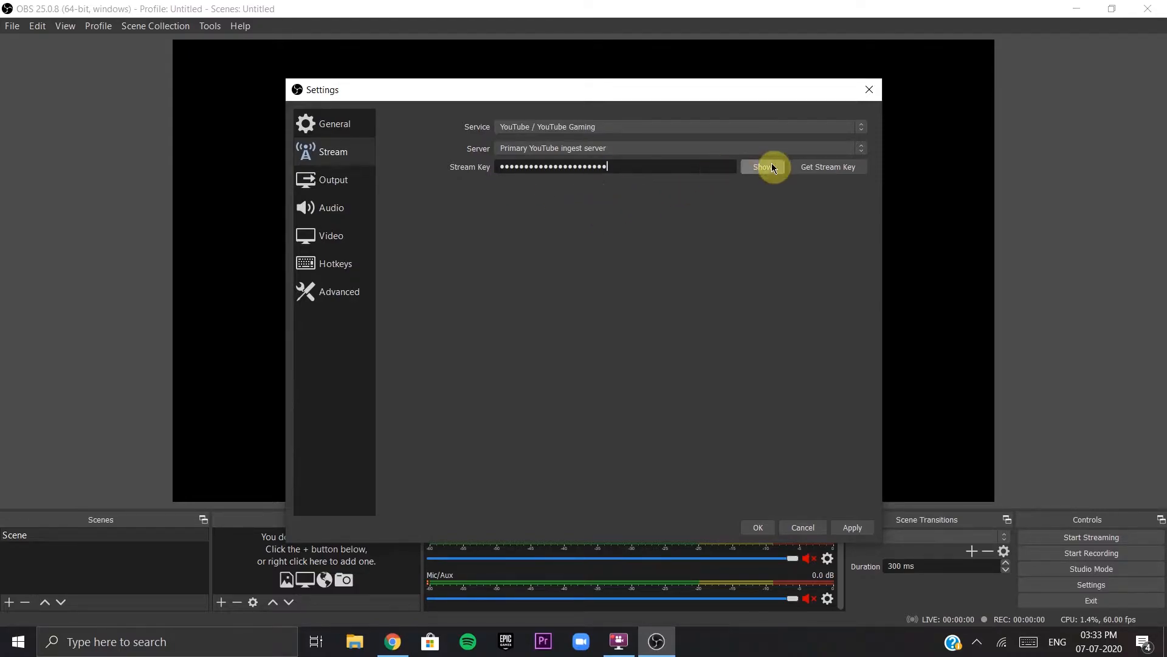
left_click(854, 528)
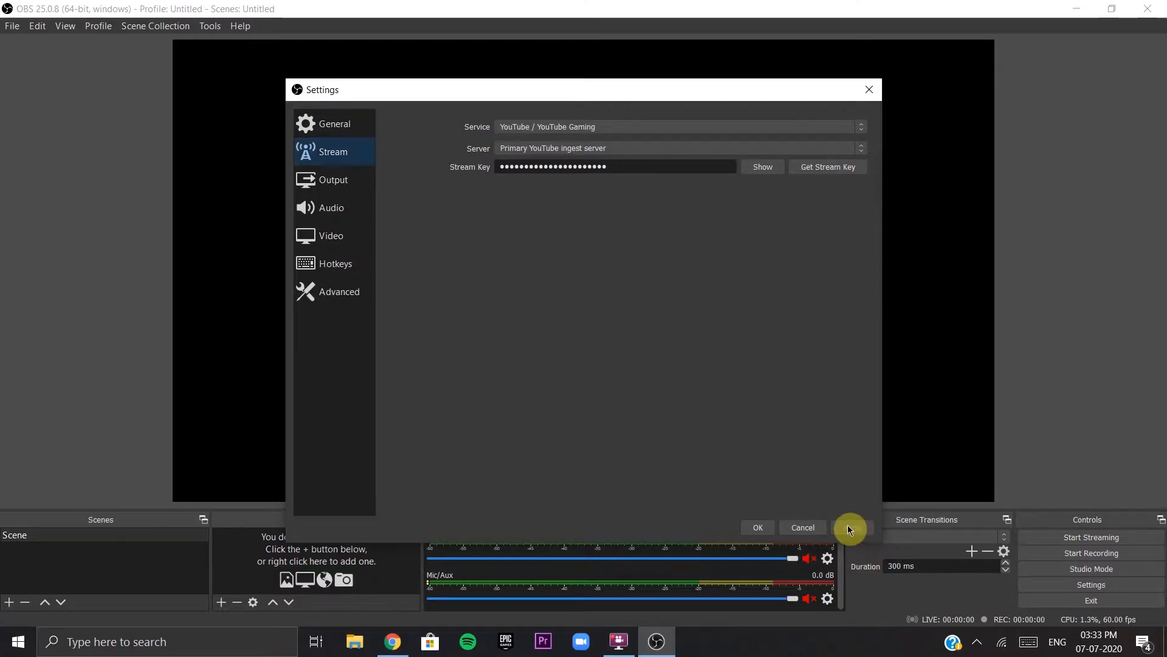
Step: In the Output settings, choose the Simple output mode and look at the available audio bitrates
left_click(333, 184)
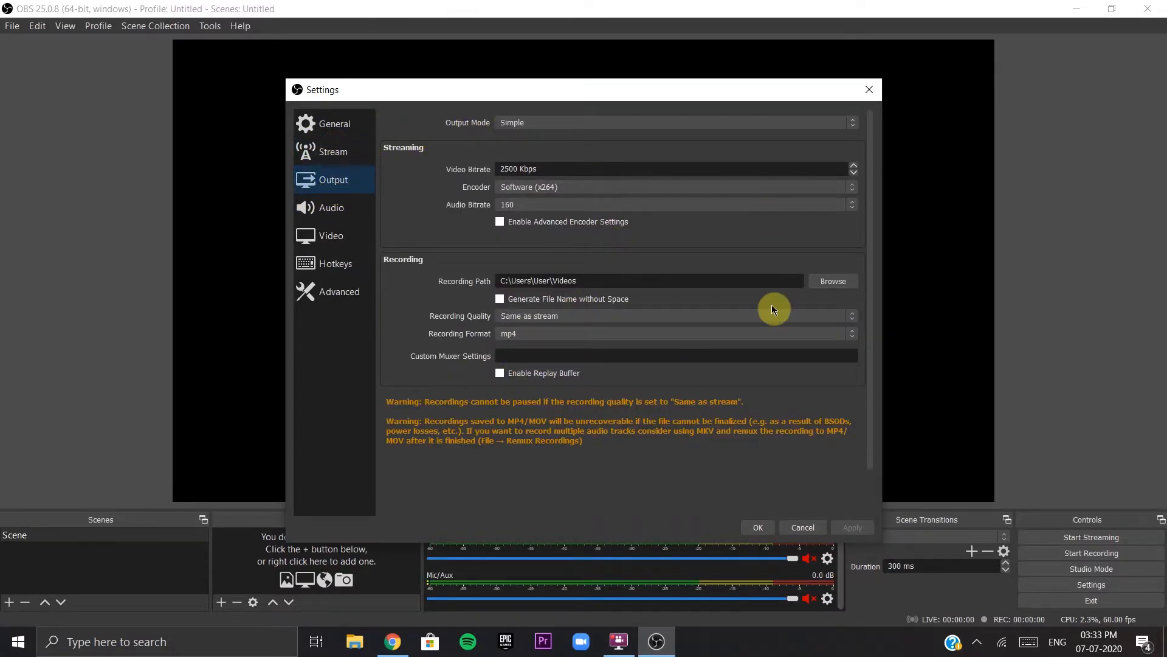
left_click(728, 124)
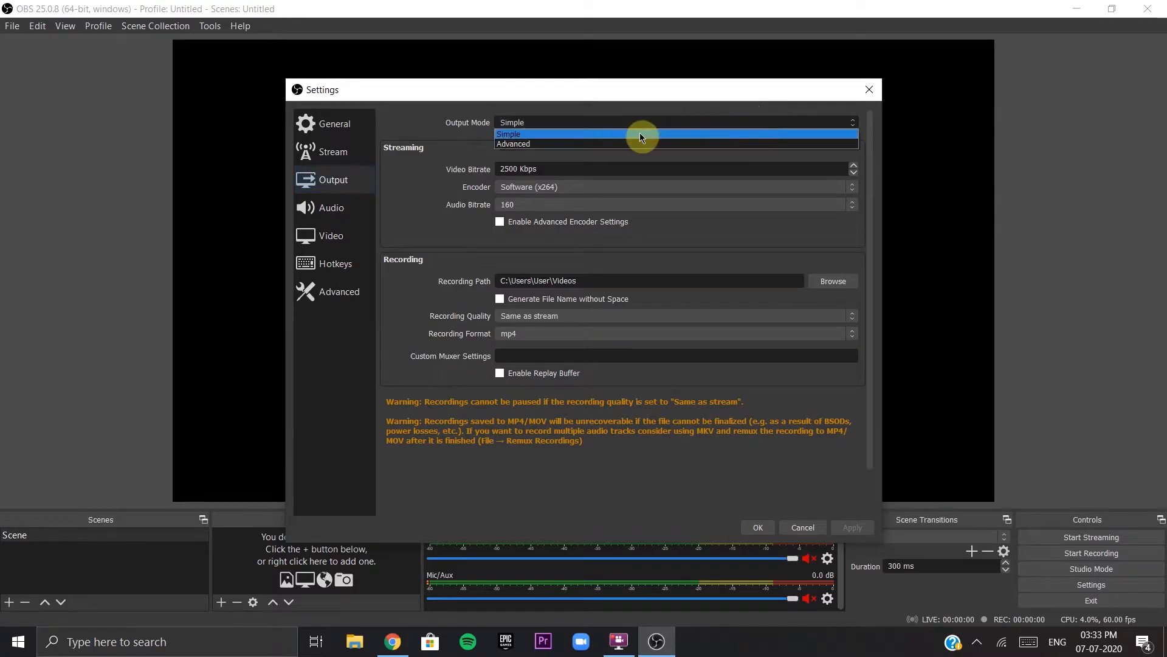
left_click(543, 134)
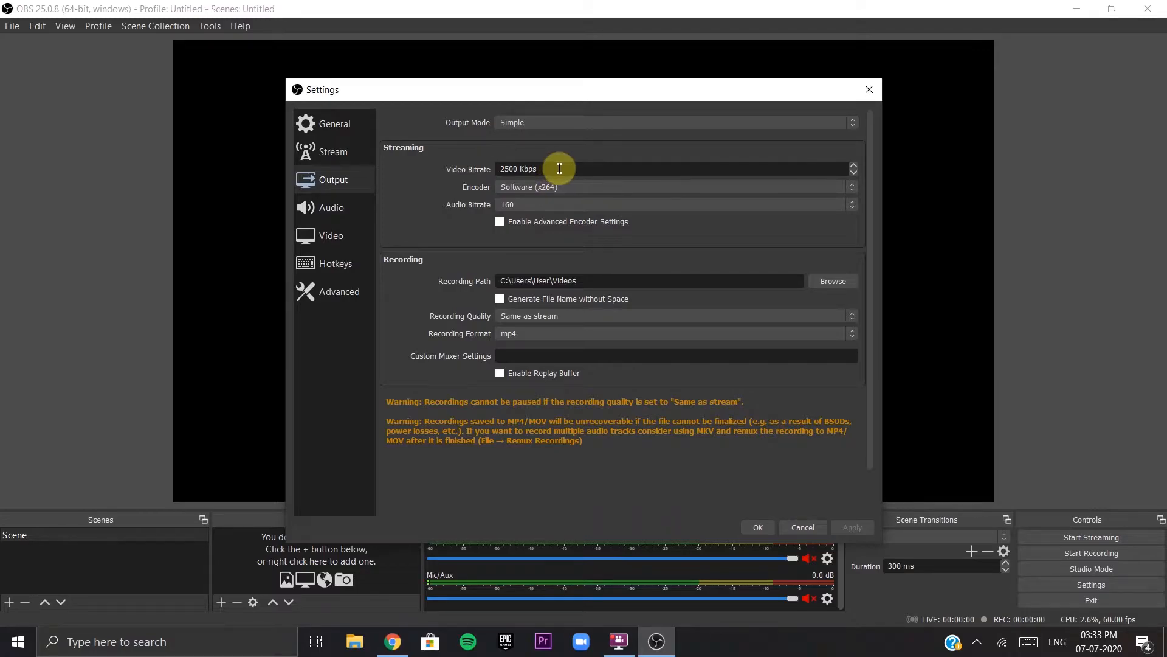
left_click(527, 205)
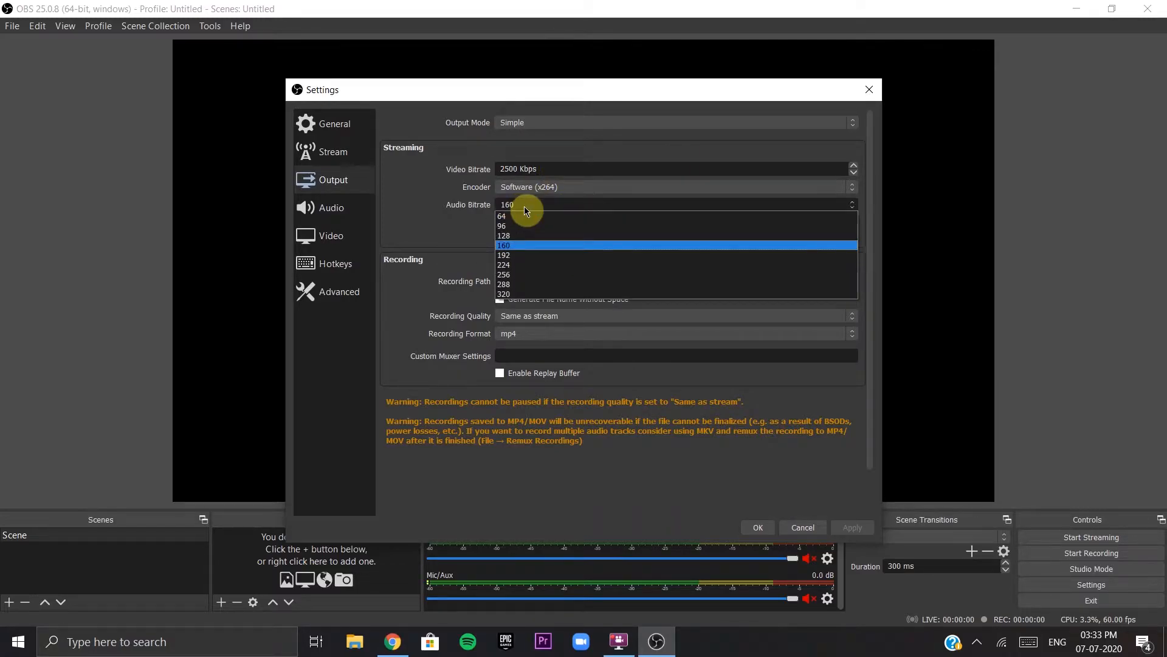
left_click(524, 206)
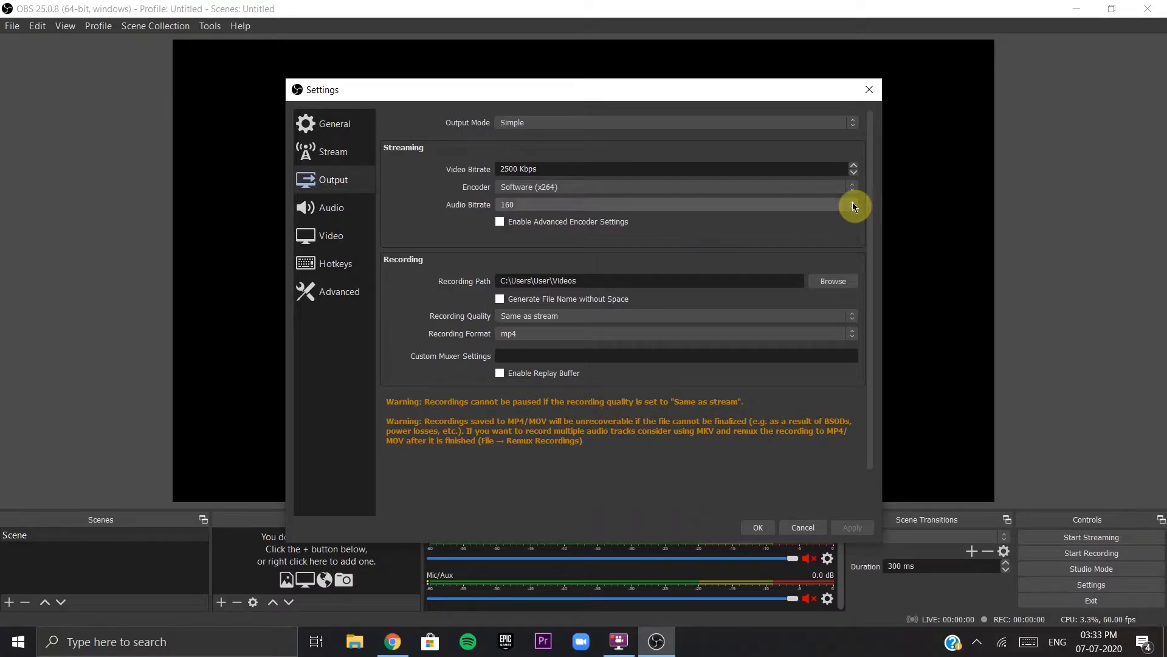
Step: Compare the Software (x264) and Hardware (QSV) streaming encoders in the Output settings, and select Software (x264)
left_click(773, 188)
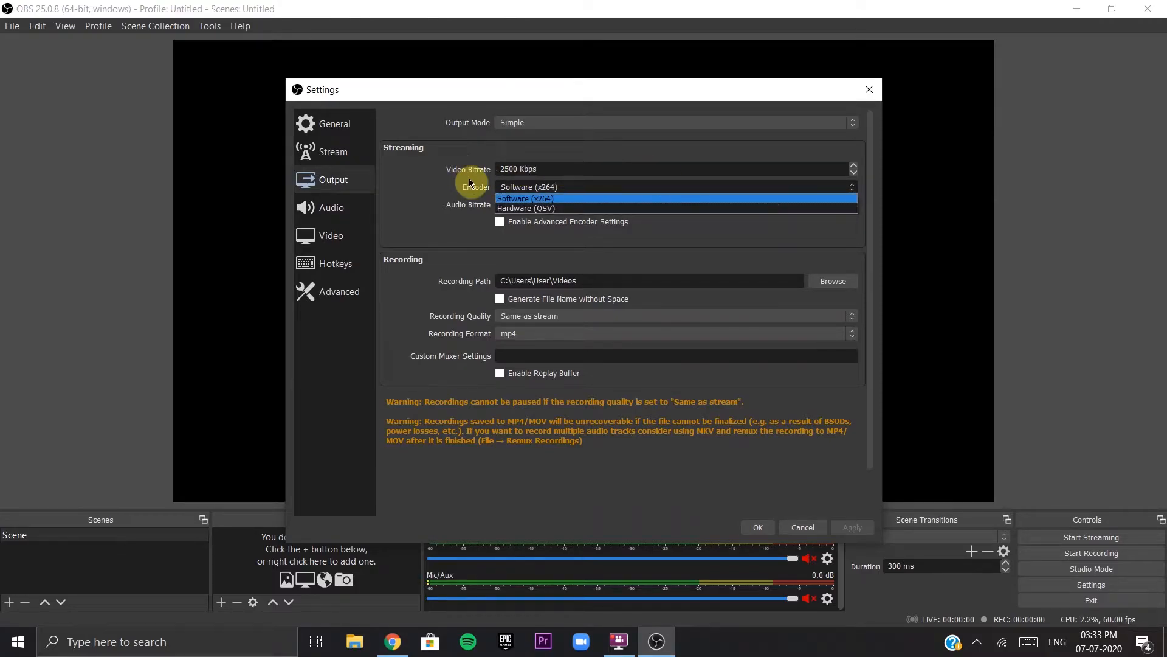
left_click(531, 197)
scroll(637, 239, "down", 2)
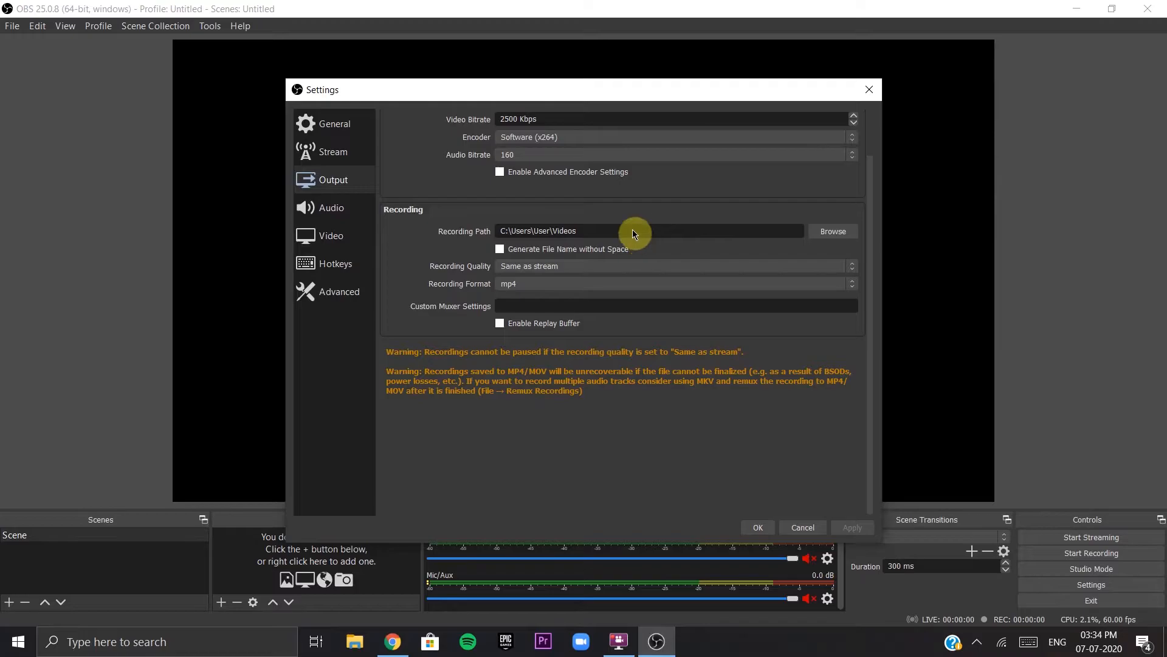
scroll(585, 189, "up", 2)
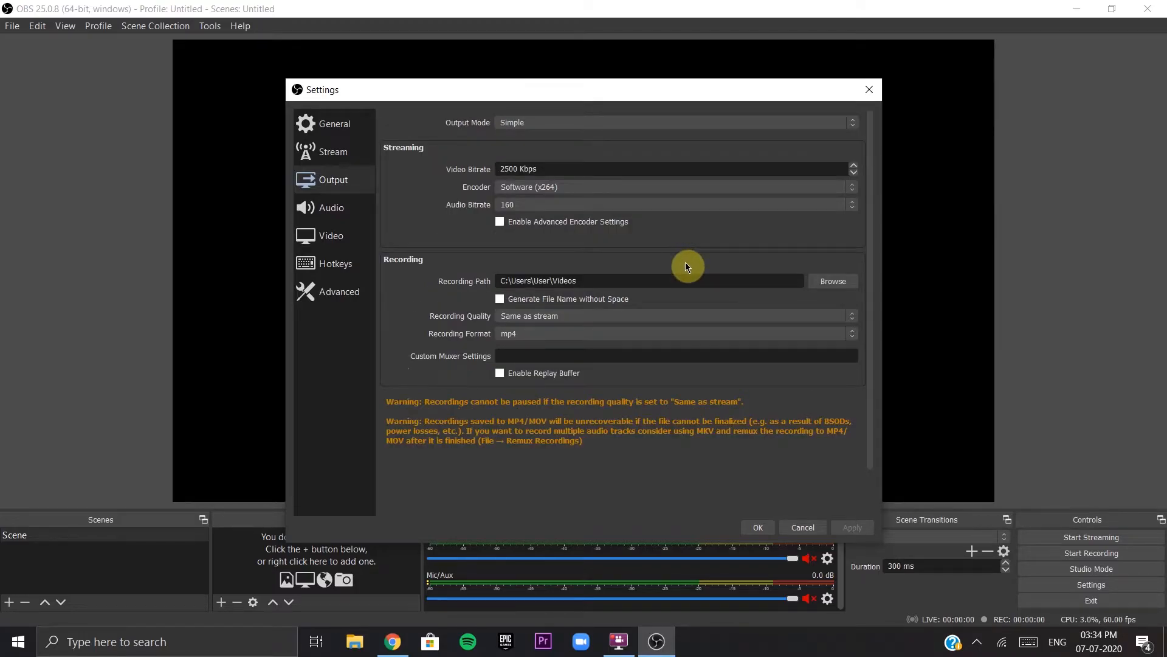
left_click(665, 186)
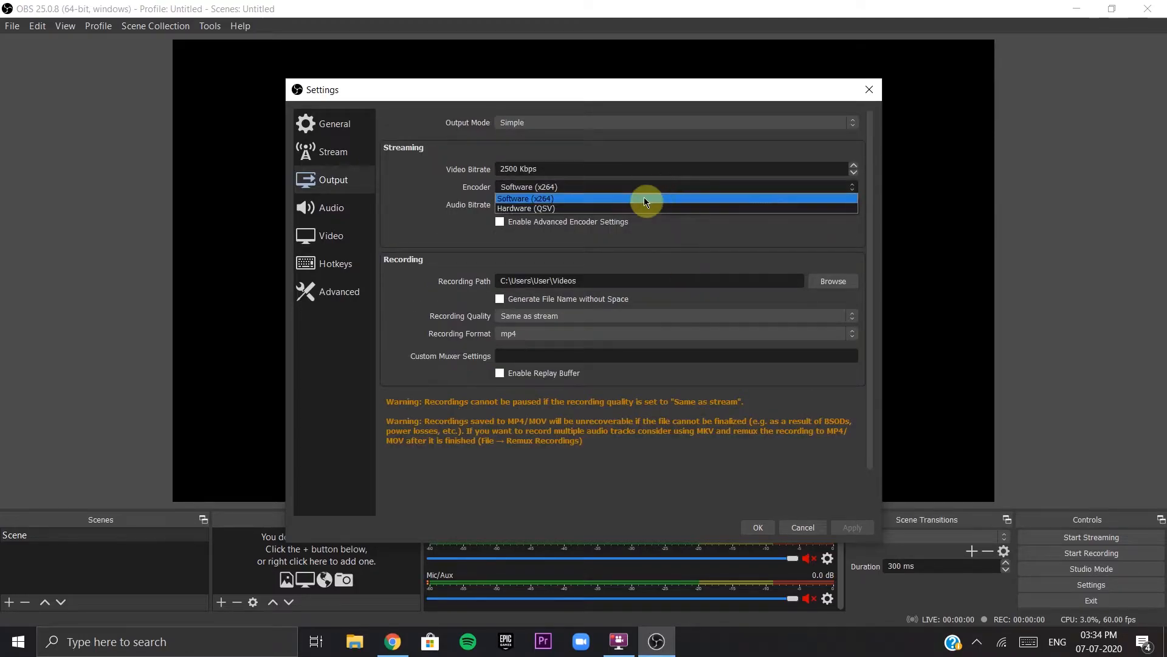
left_click(640, 209)
left_click(701, 188)
left_click(663, 199)
scroll(700, 275, "down", 2)
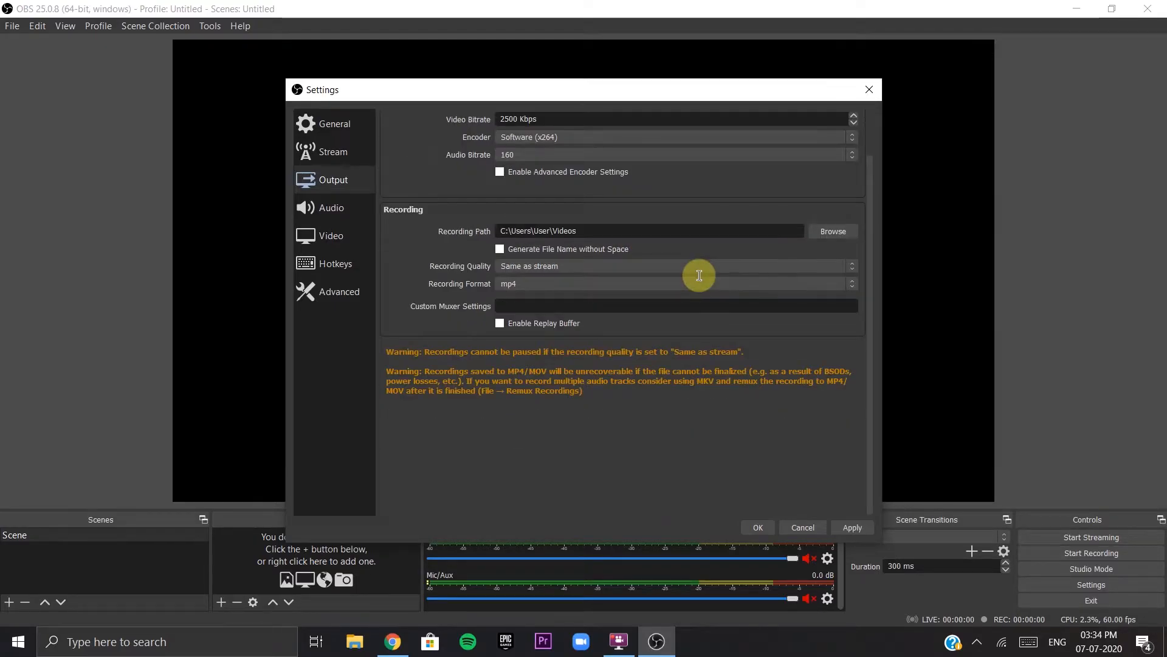
scroll(699, 274, "up", 2)
scroll(529, 270, "down", 2)
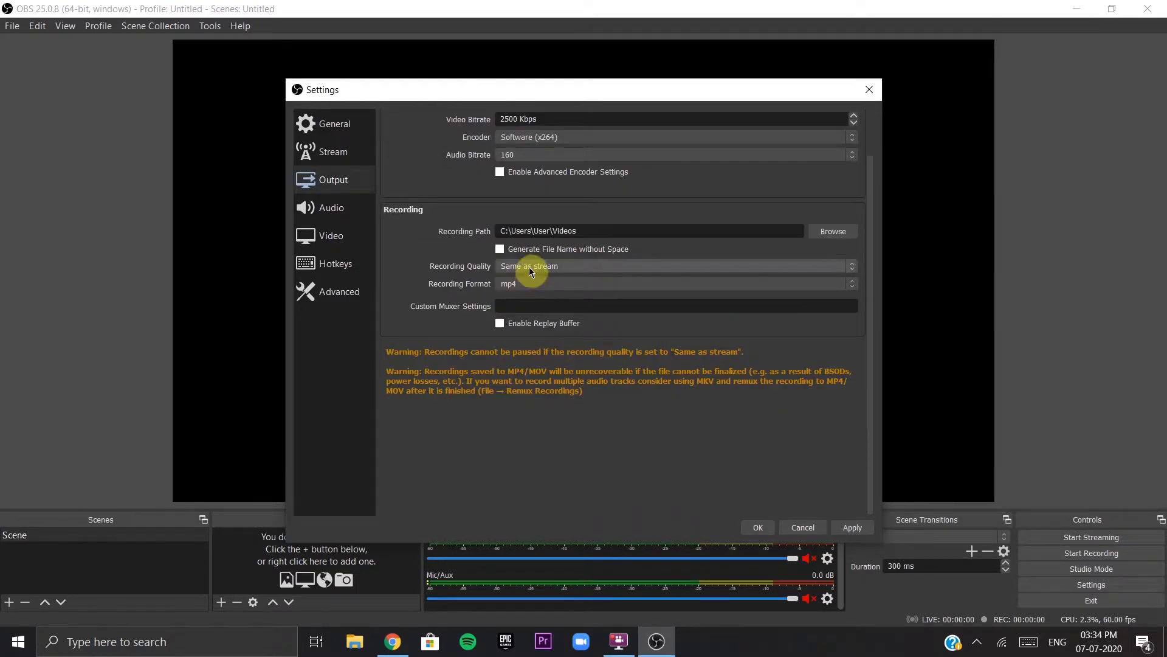
scroll(723, 367, "up", 2)
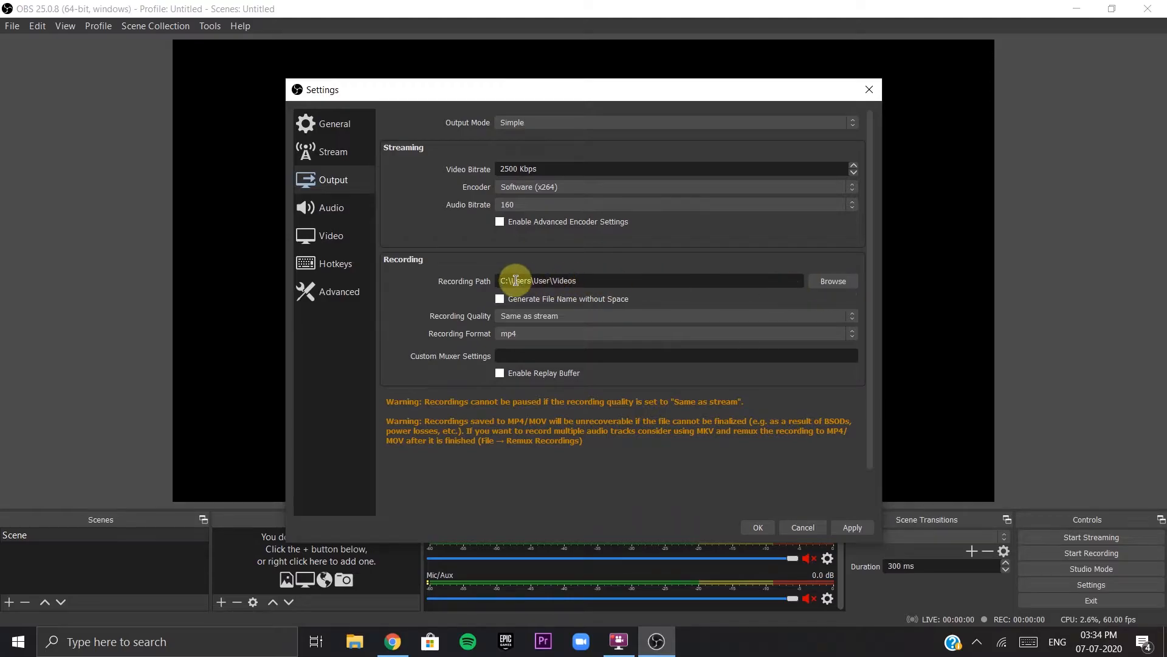
Step: Set the recording quality to Indistinguishable Quality, Large File Size, and choose mp4 as the recording format
left_click_drag(635, 284, 408, 280)
left_click(703, 280)
left_click(545, 315)
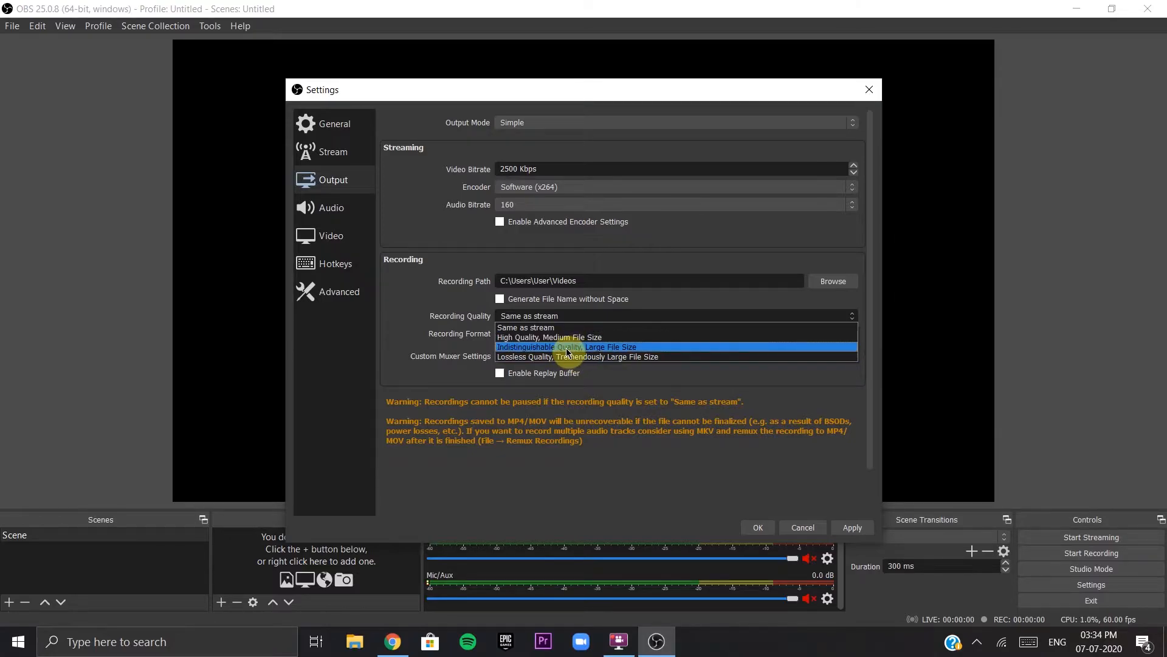
left_click(567, 349)
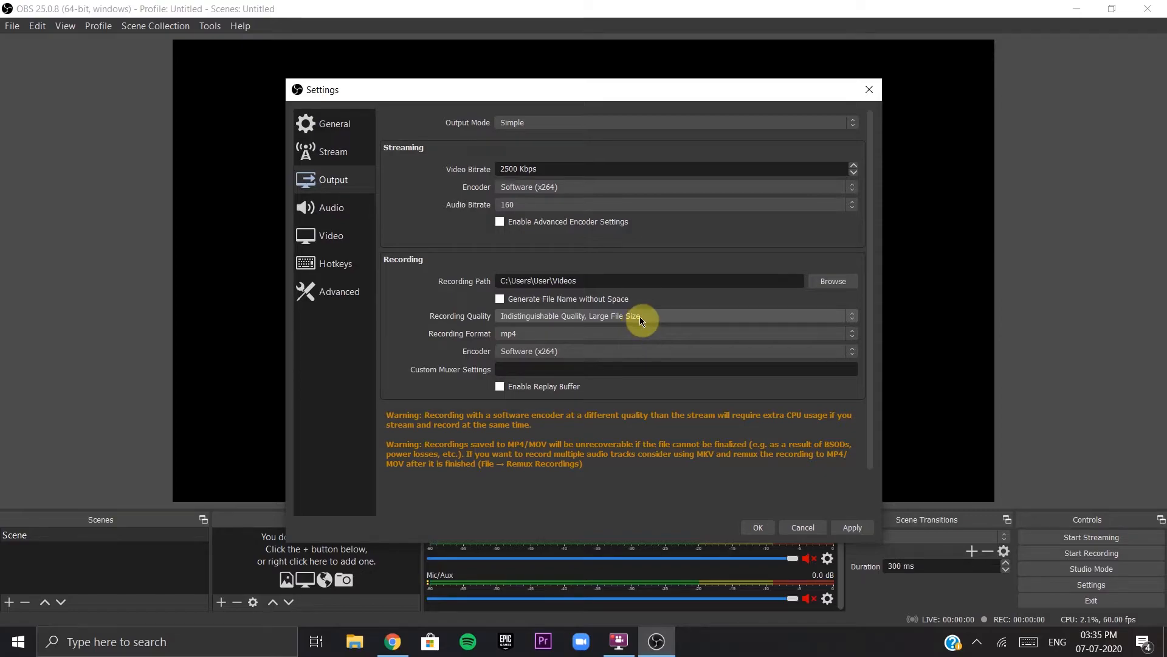
left_click(640, 332)
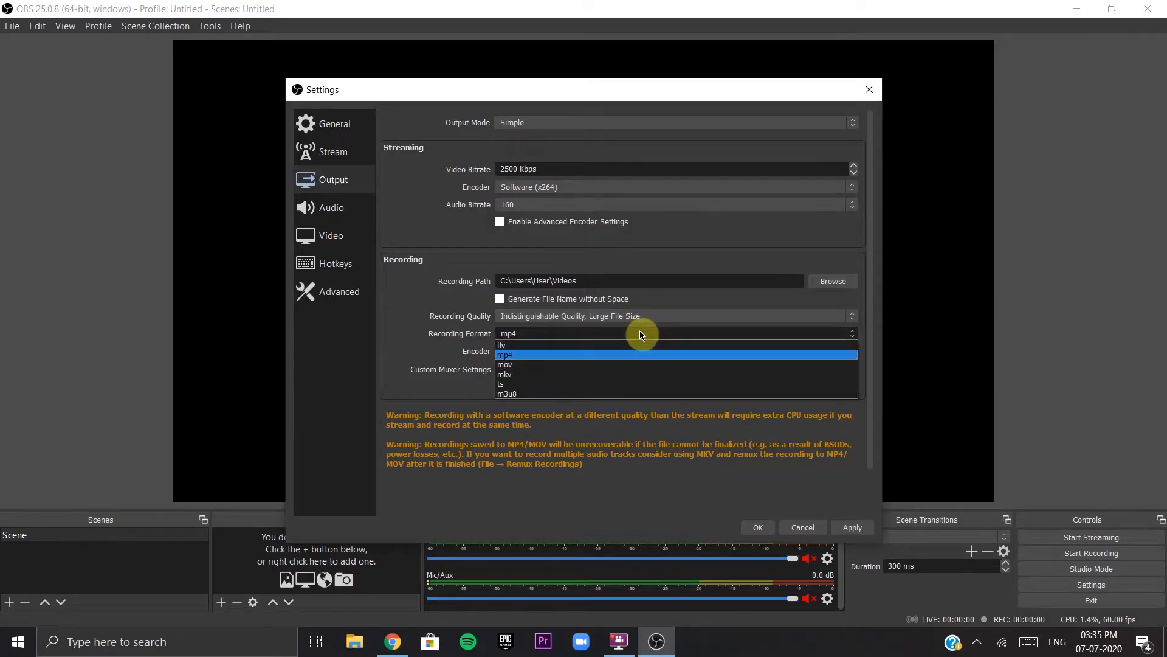
left_click(527, 355)
Step: Try the x264 low CPU usage preset as the recording encoder, and switch the recording encoder back to Software (x264)
left_click(617, 352)
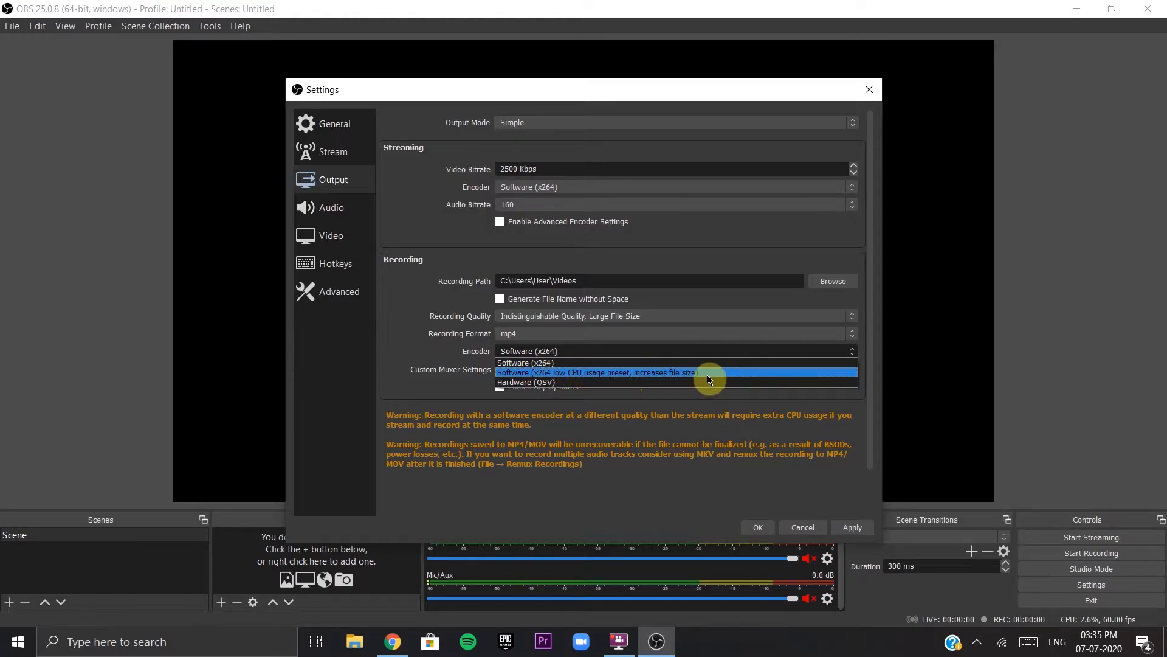
left_click(610, 373)
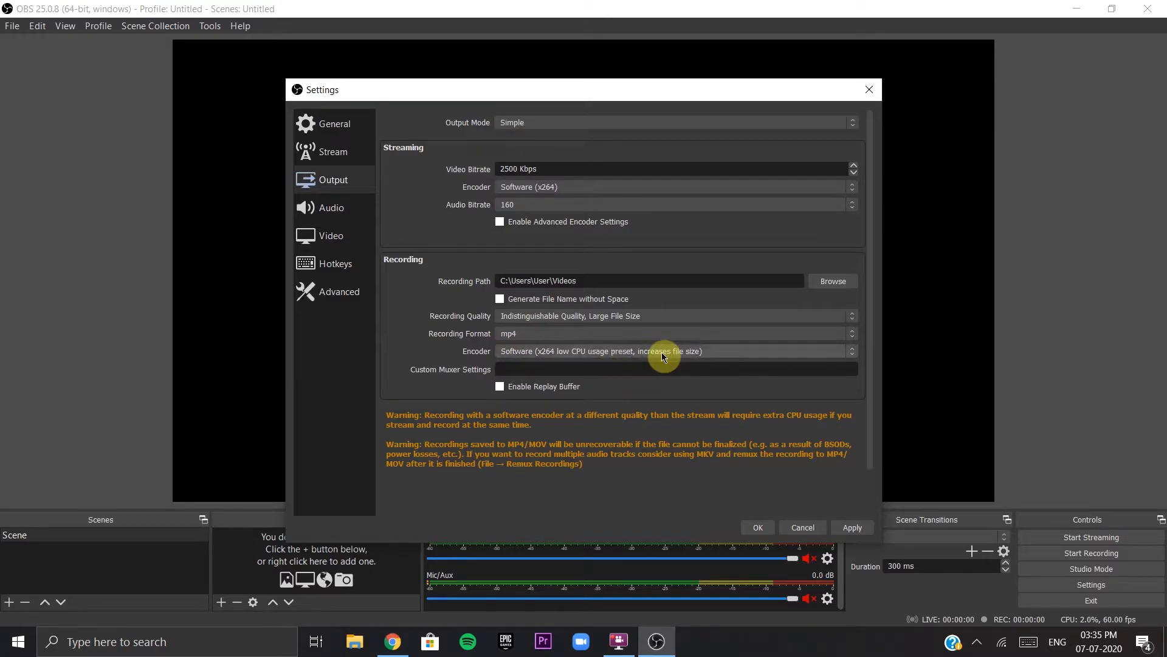
left_click(587, 352)
left_click(527, 362)
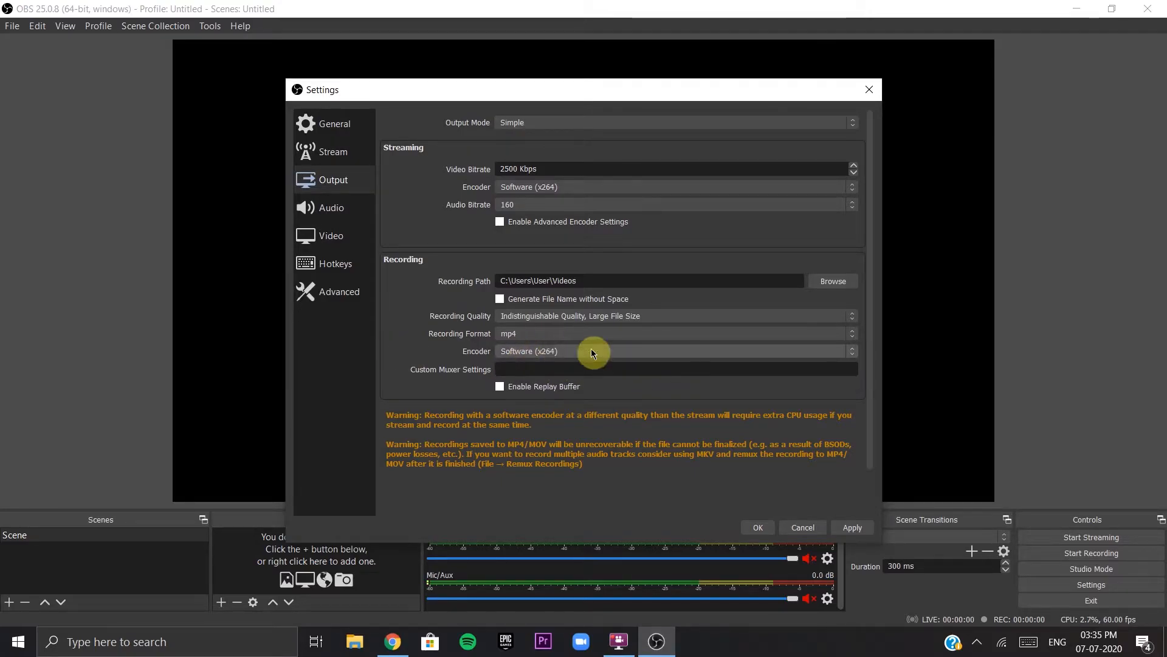
Step: In the Audio settings, choose Speaker/Headphone (Realtek High Definition Audio) for Desktop Audio, Disabled for Desktop Audio 2 and Microphone (Realtek Audio USB) for Mic/Auxiliary Audio
left_click(338, 207)
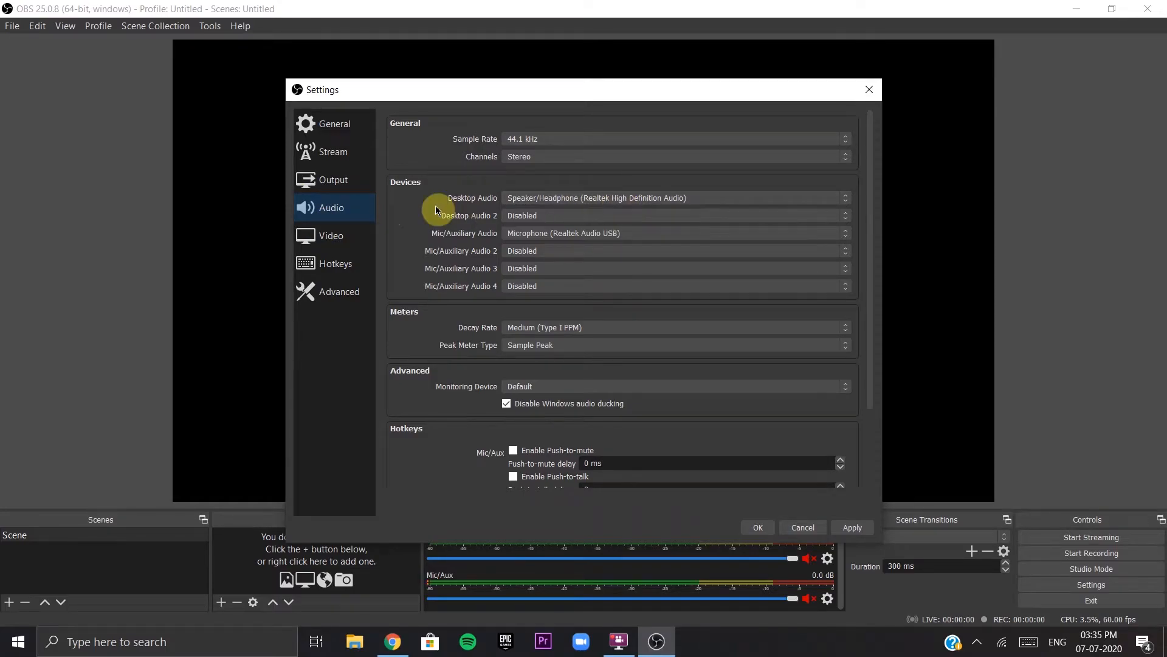
left_click(593, 198)
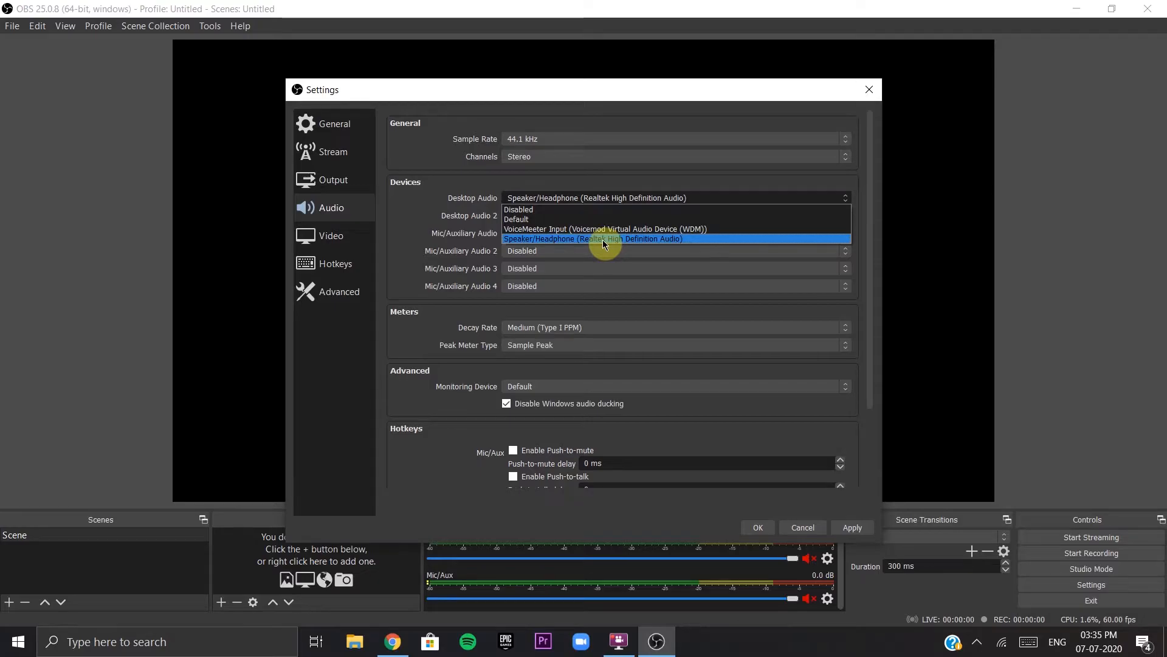
left_click(584, 241)
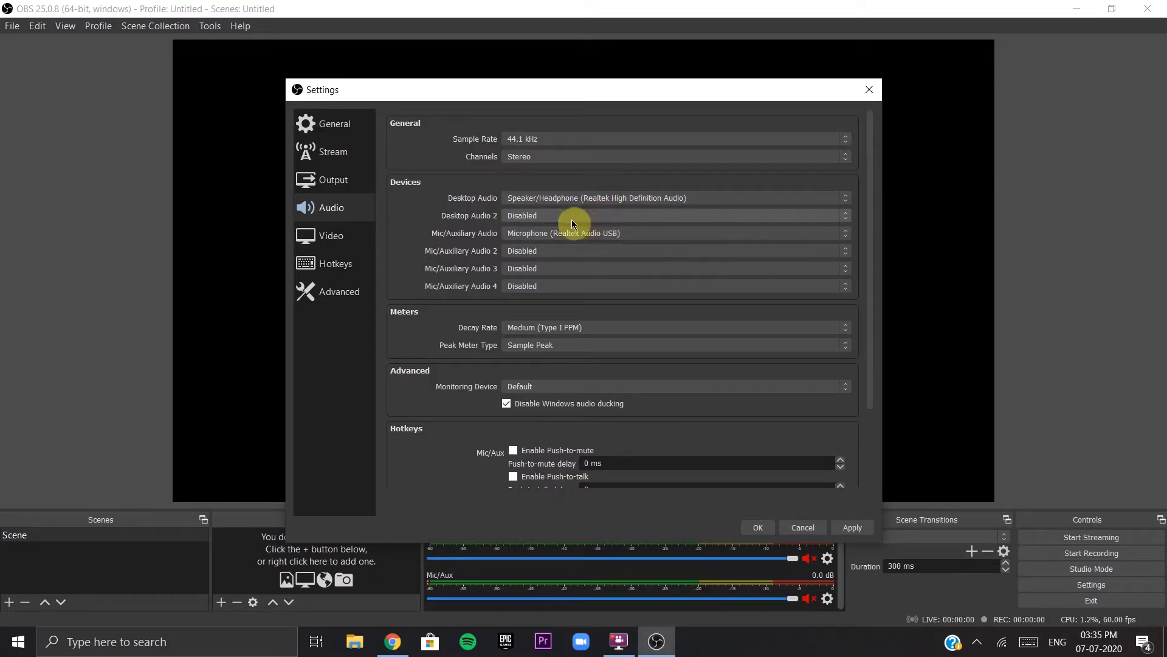
left_click(567, 217)
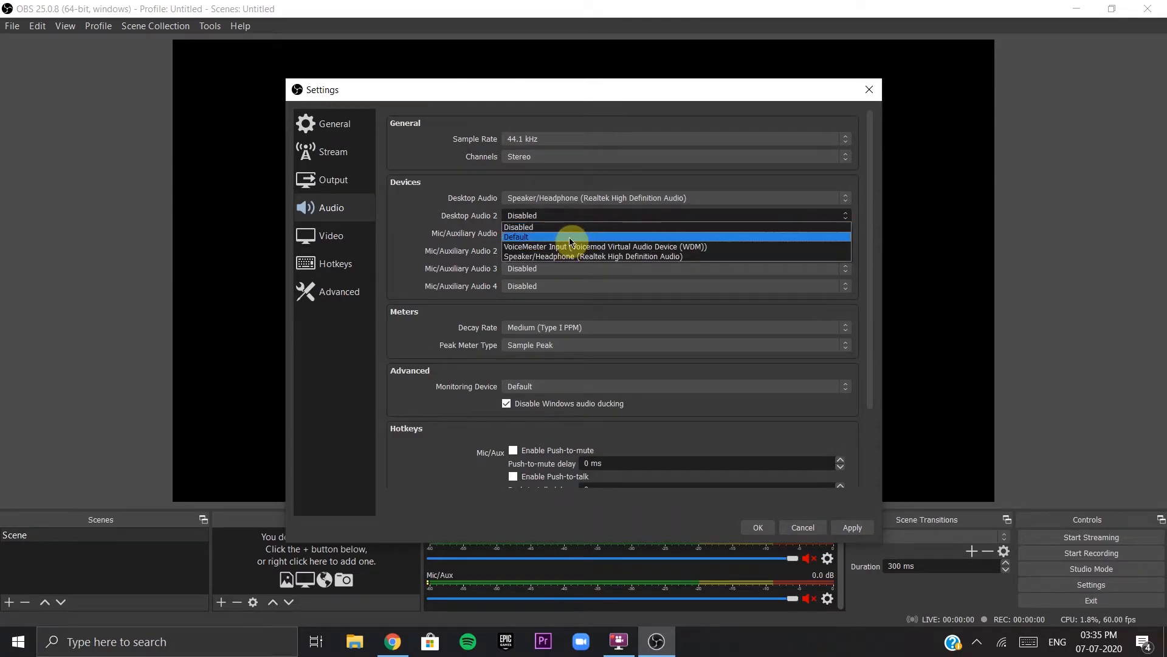
left_click(508, 227)
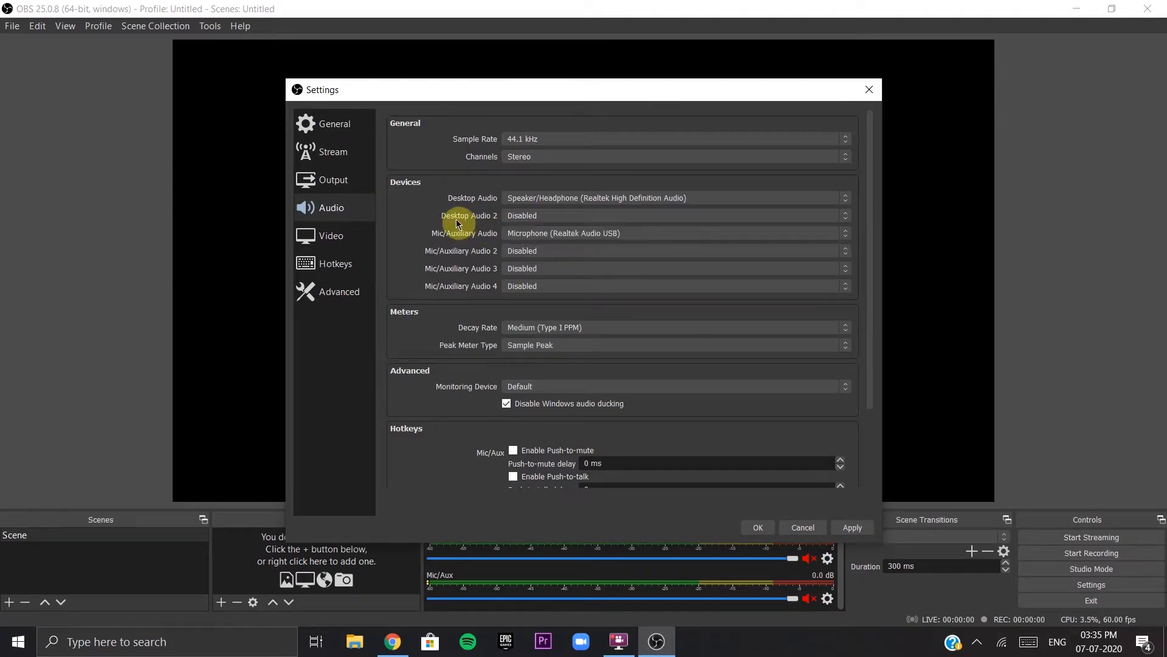
left_click(553, 236)
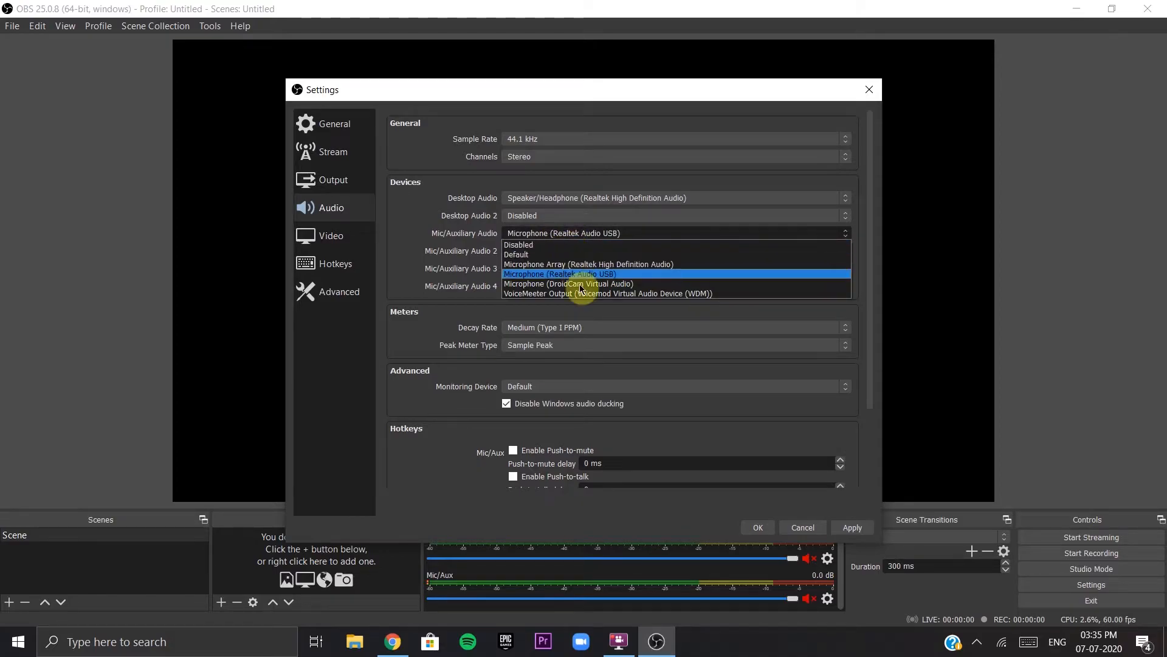
left_click(598, 273)
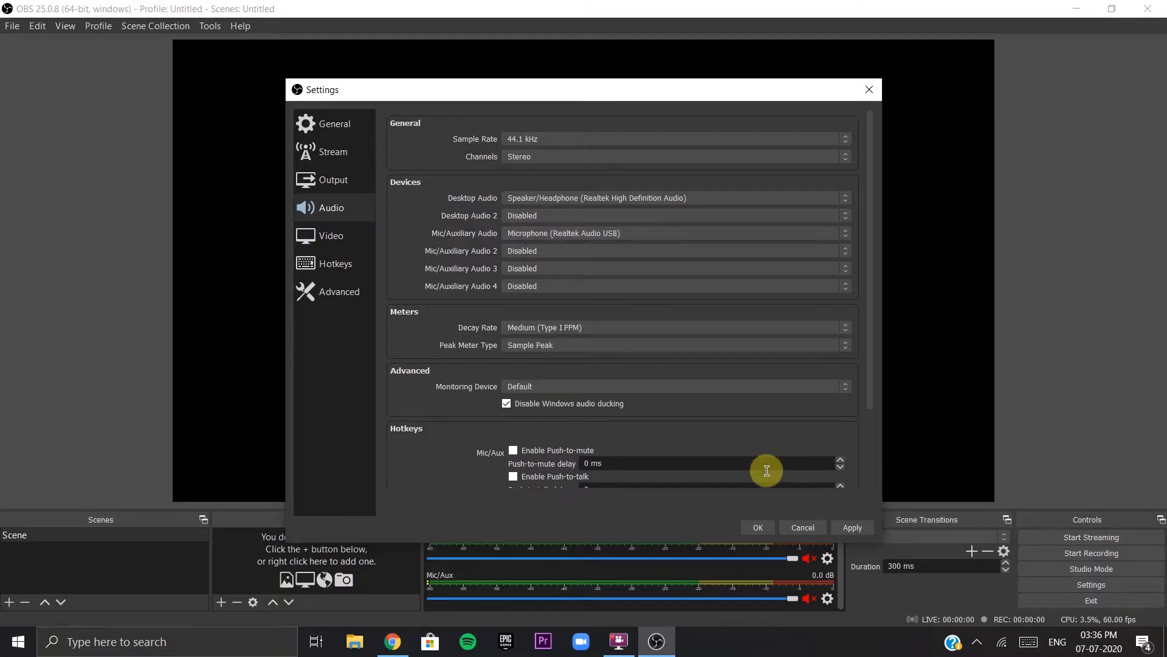
Step: Check the available audio monitoring devices without choosing another one, and apply the output and audio settings
scroll(682, 425, "down", 2)
scroll(518, 391, "down", 1)
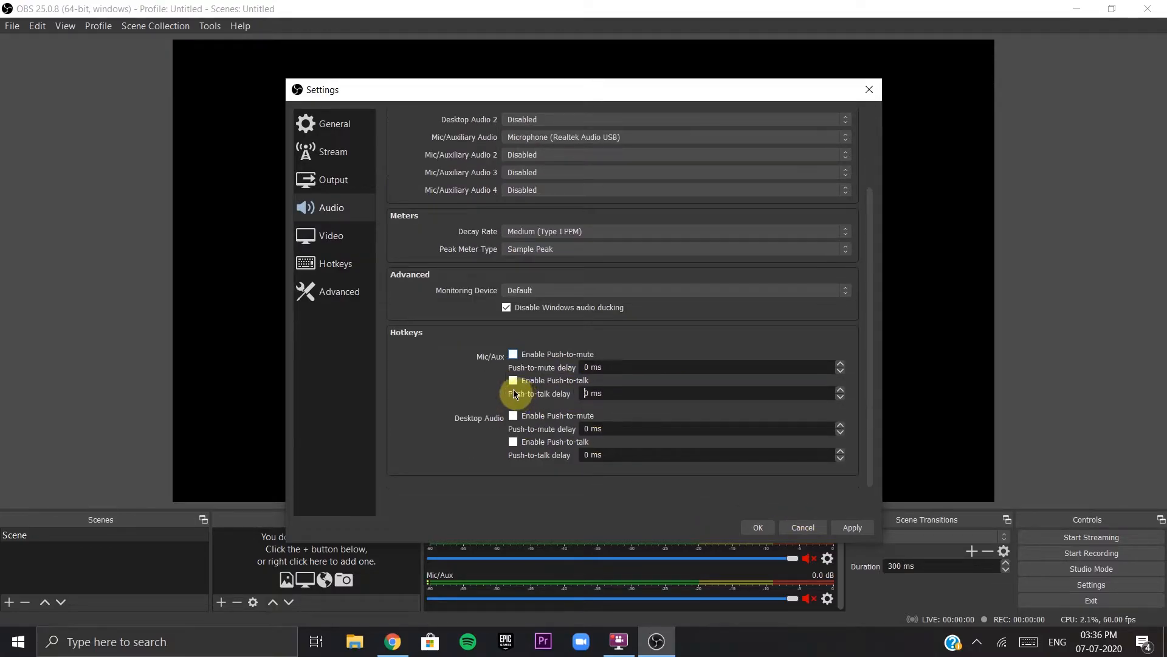
left_click(633, 290)
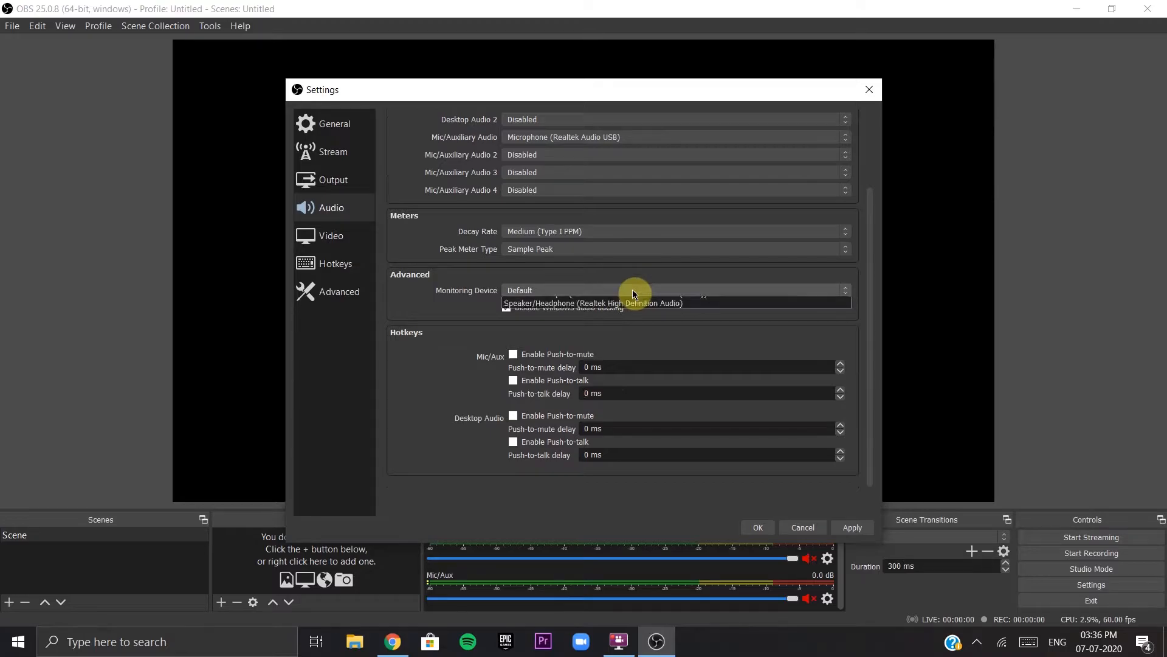
left_click(459, 299)
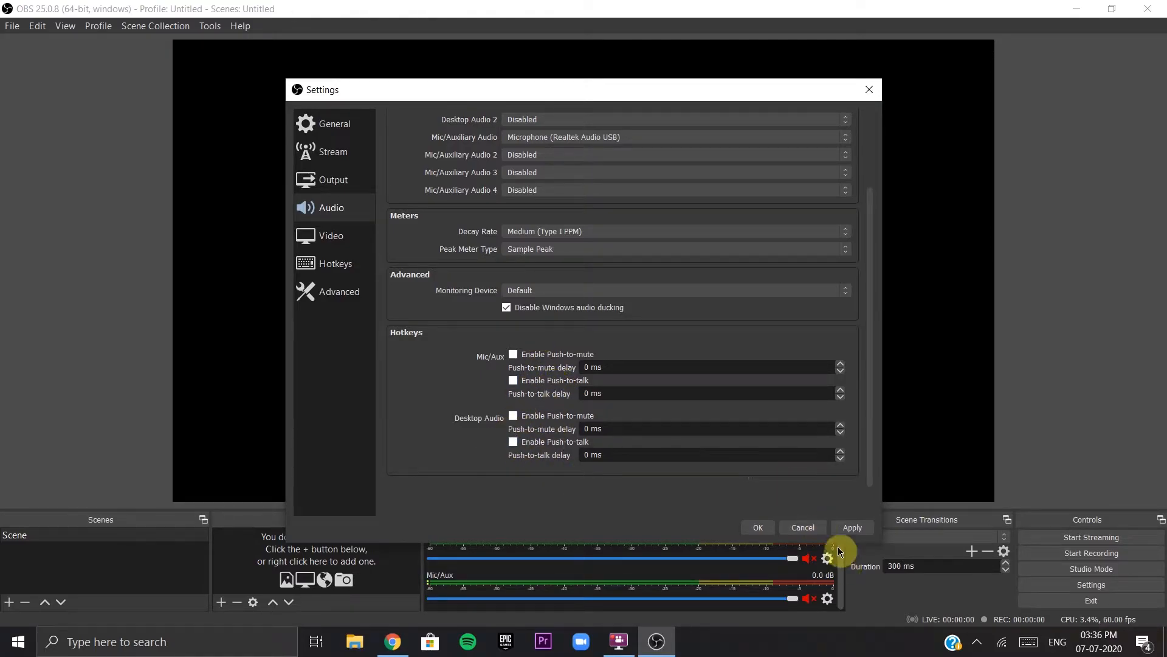
left_click(857, 528)
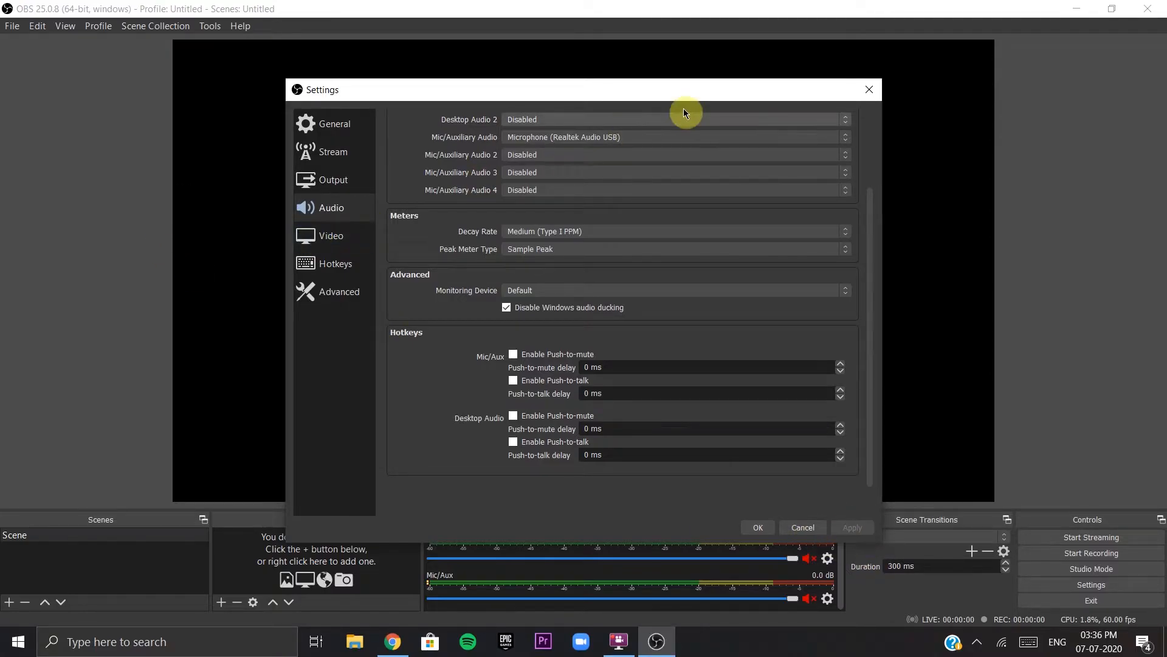
Step: In the Video settings, try 1280x720 as the base (canvas) resolution and set it back to 1920x1080
left_click(336, 236)
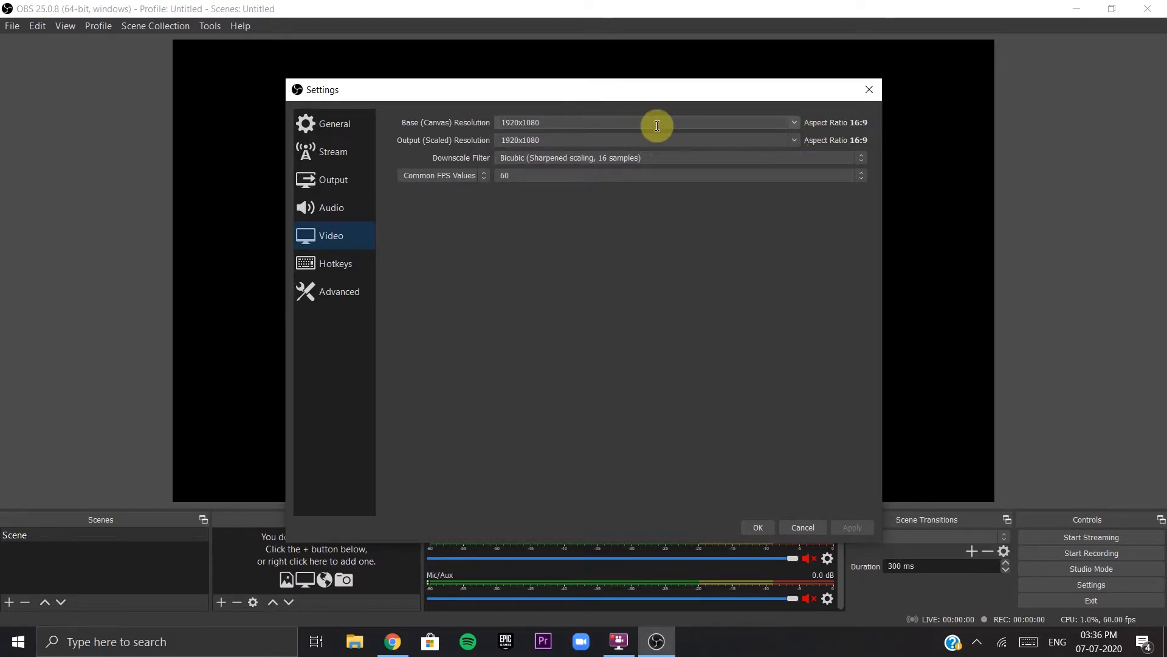
left_click(794, 124)
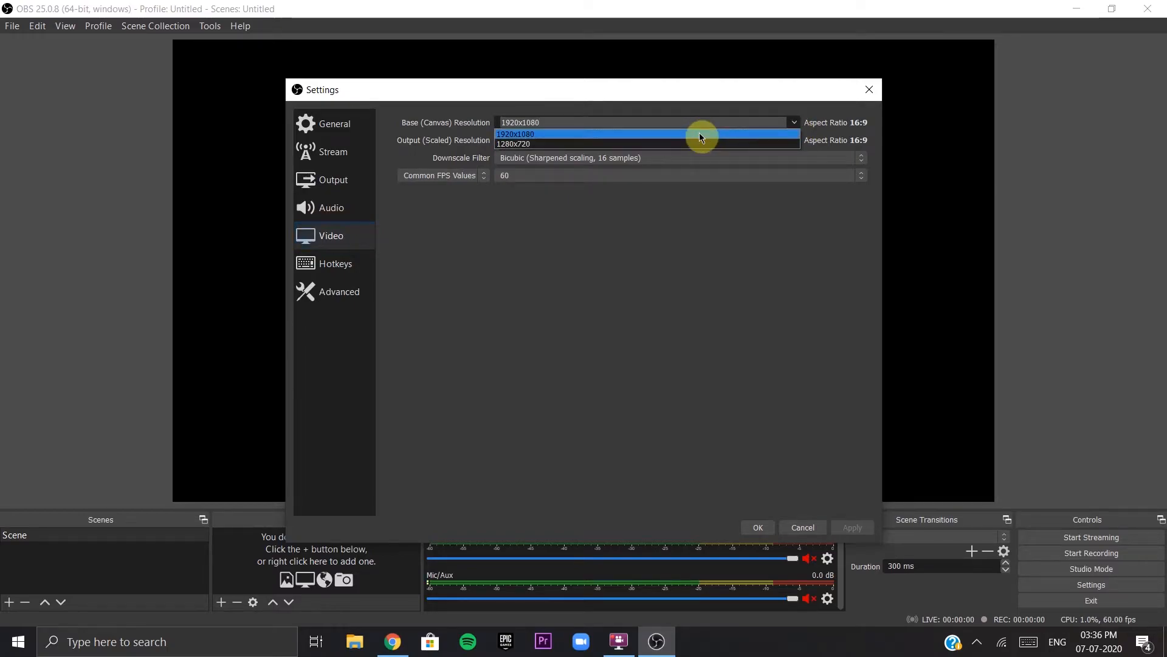
left_click(717, 133)
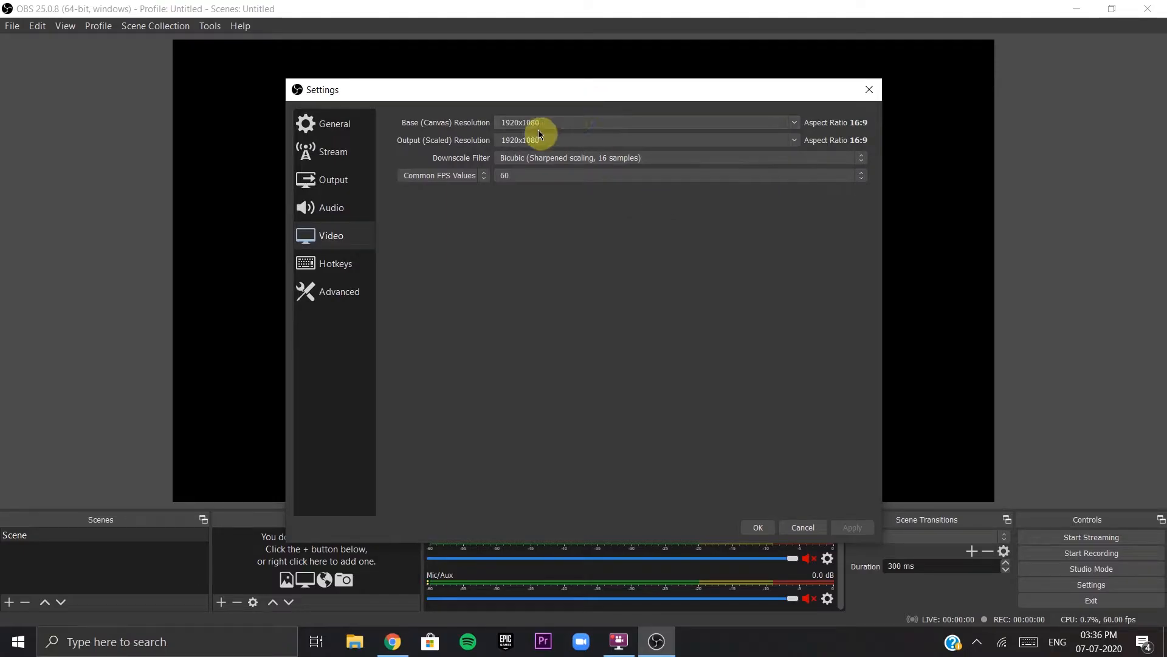
left_click_drag(554, 124, 732, 123)
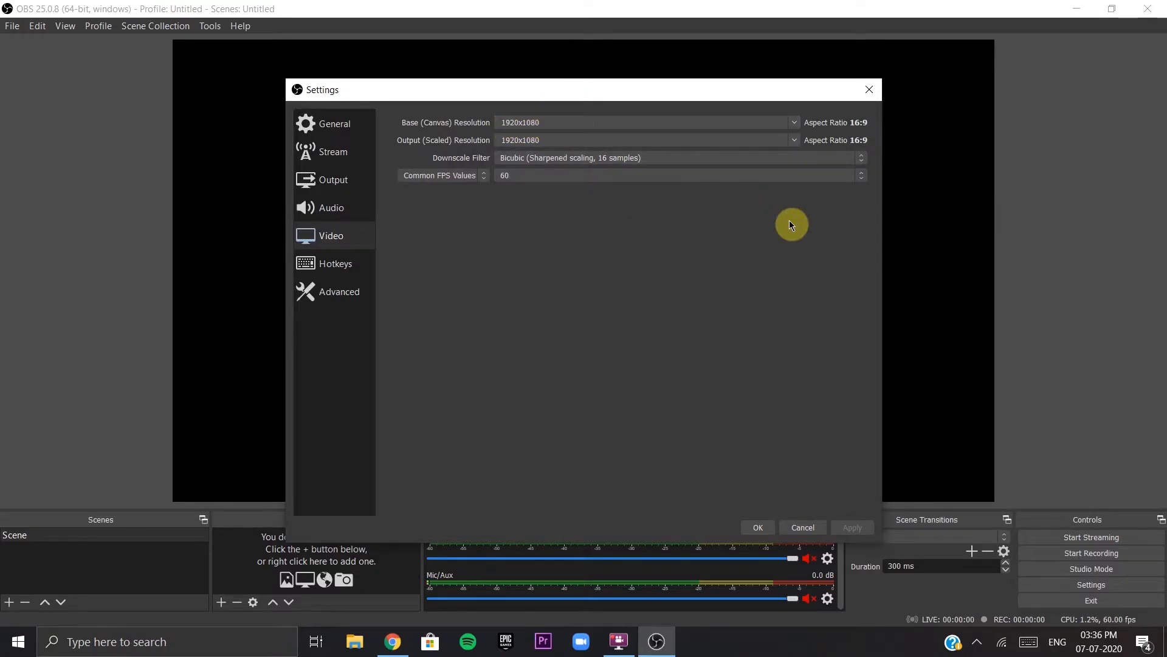
left_click(792, 122)
left_click(753, 145)
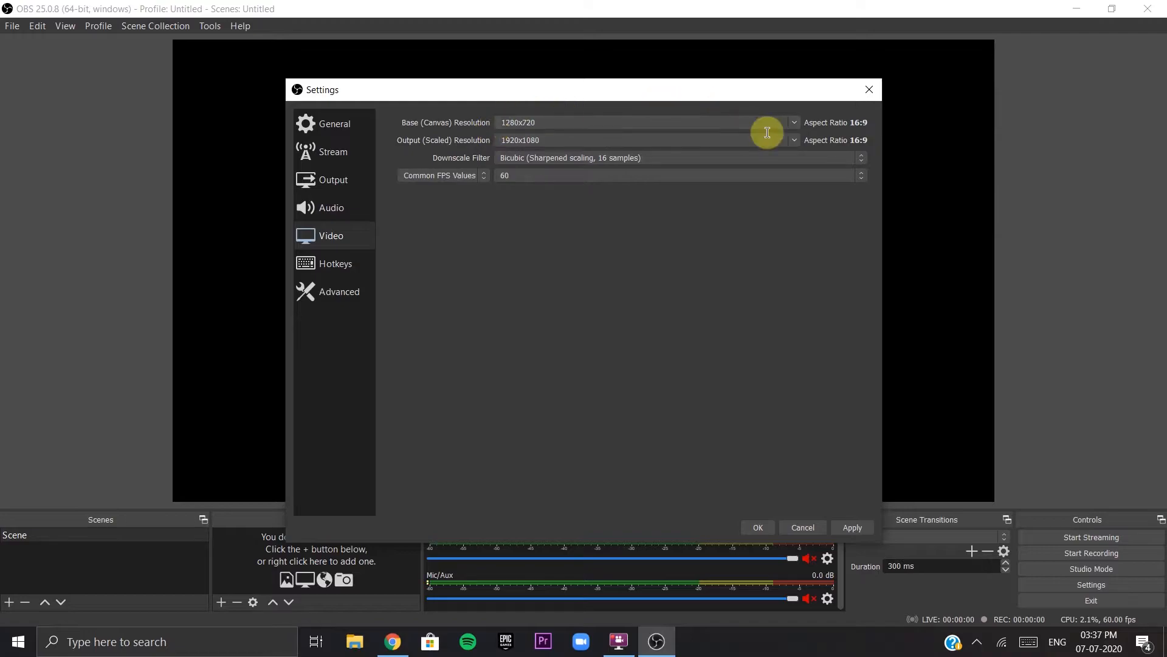
left_click(791, 123)
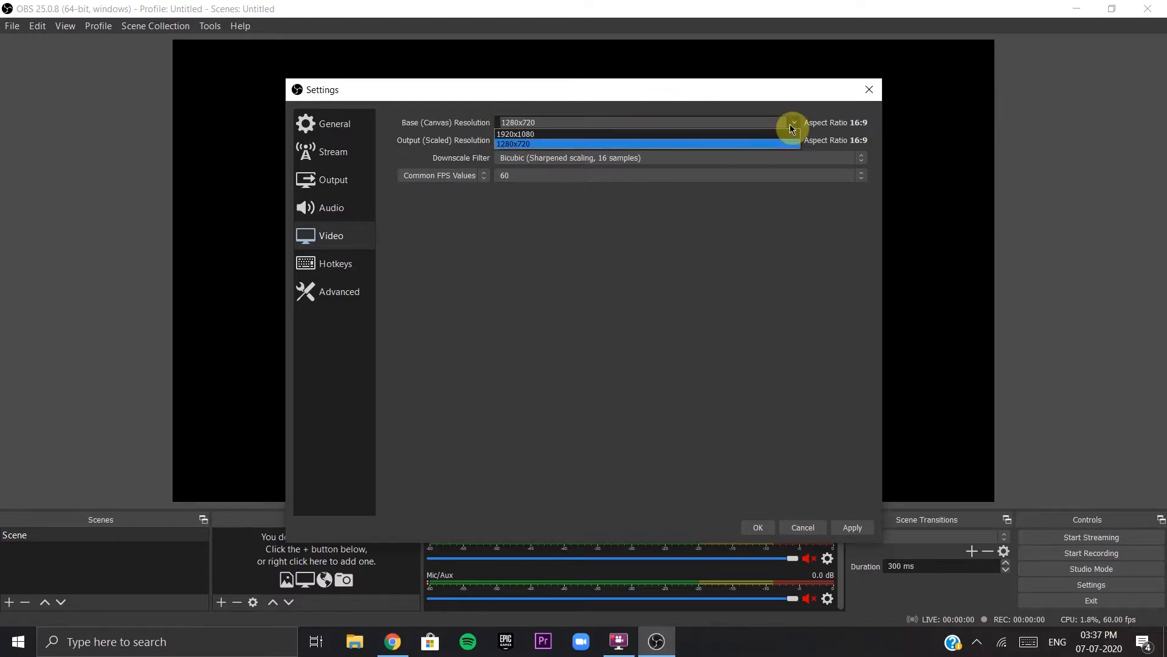
left_click(757, 135)
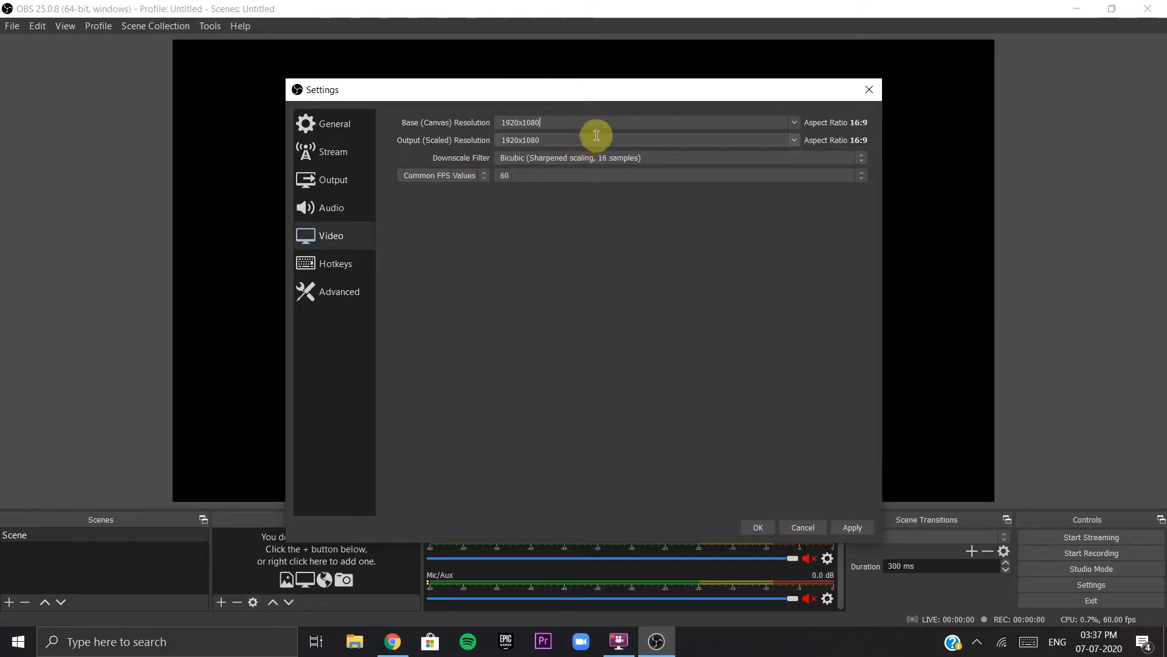
Step: Look through the available output (scaled) resolutions and select 1920x1080
left_click(794, 140)
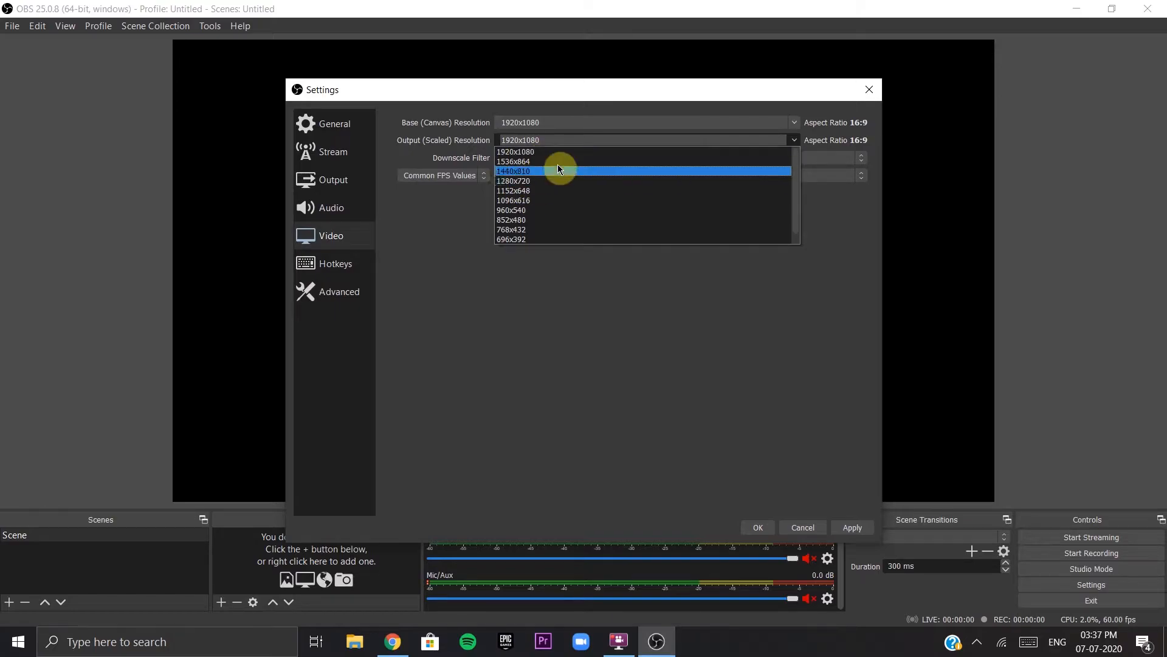
left_click(534, 151)
left_click(794, 141)
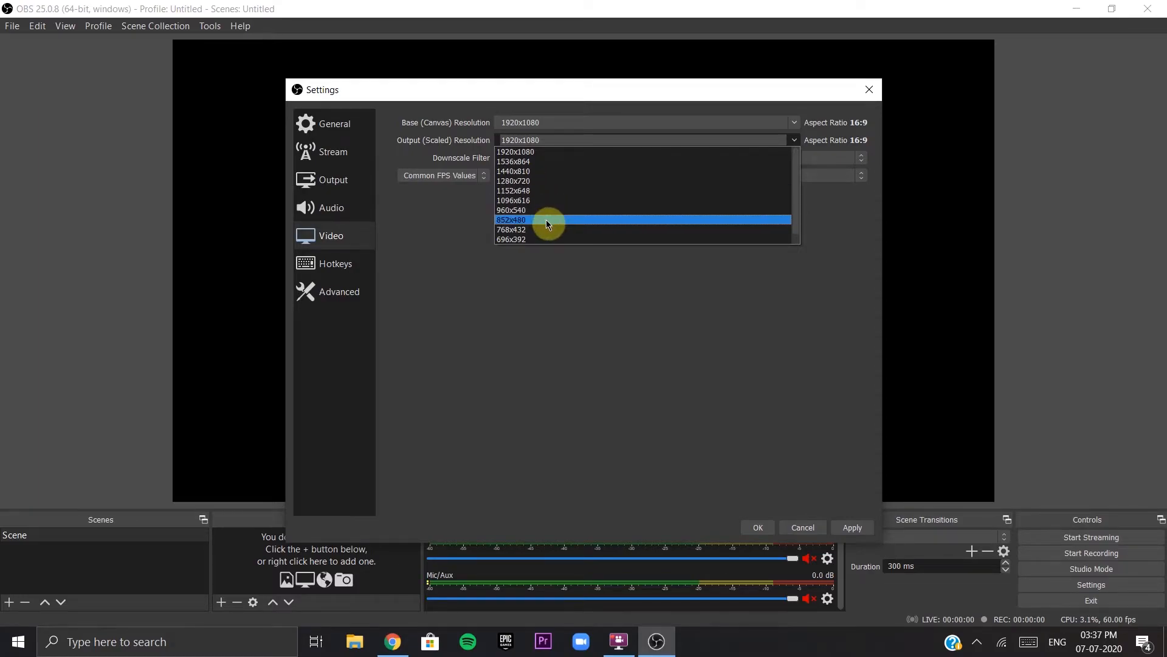
left_click(559, 151)
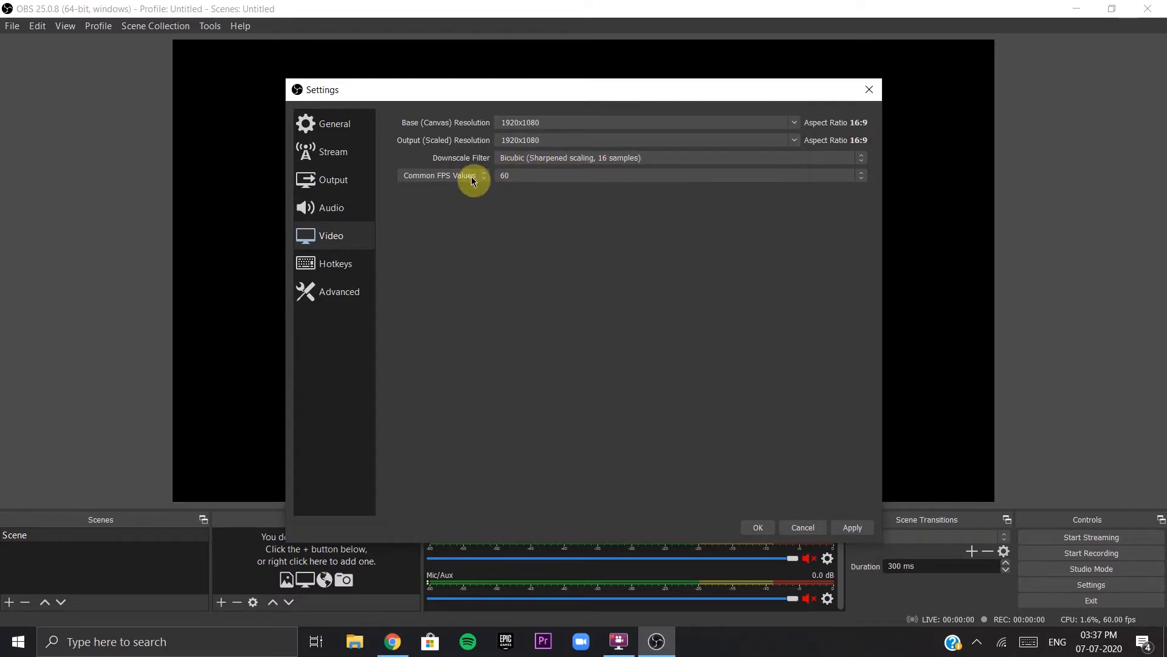
Step: Try 30 and 24 NTSC as the common FPS value in the Video settings and set it back to 60
left_click(548, 177)
left_click(527, 235)
left_click(615, 177)
left_click(604, 207)
left_click(614, 176)
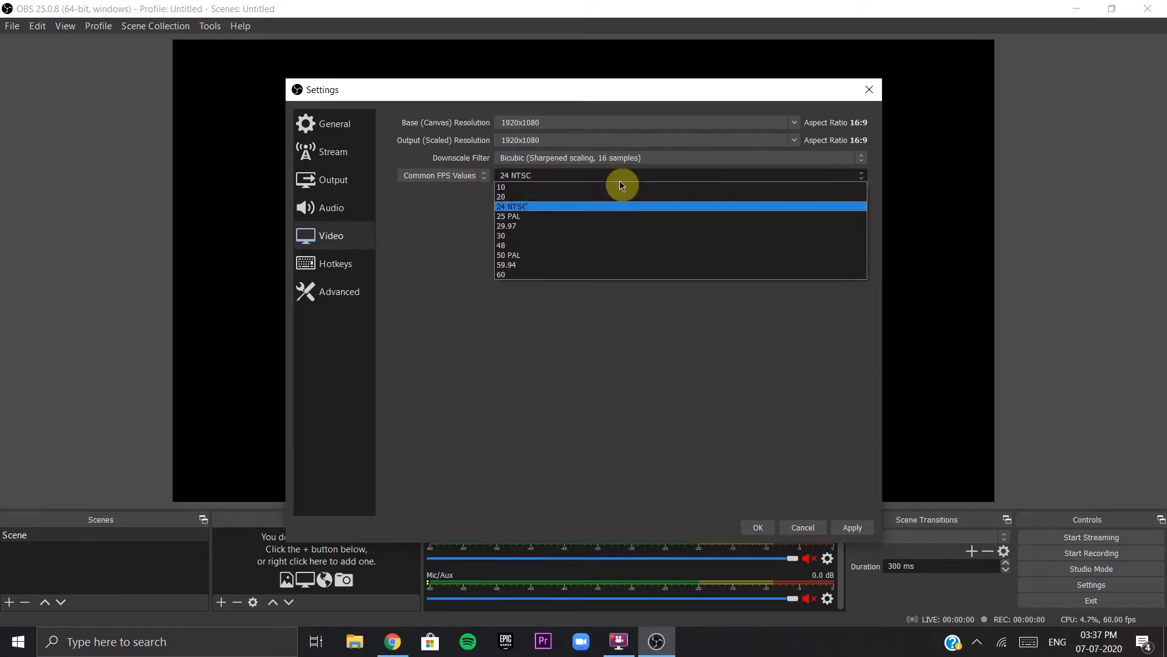
left_click(633, 274)
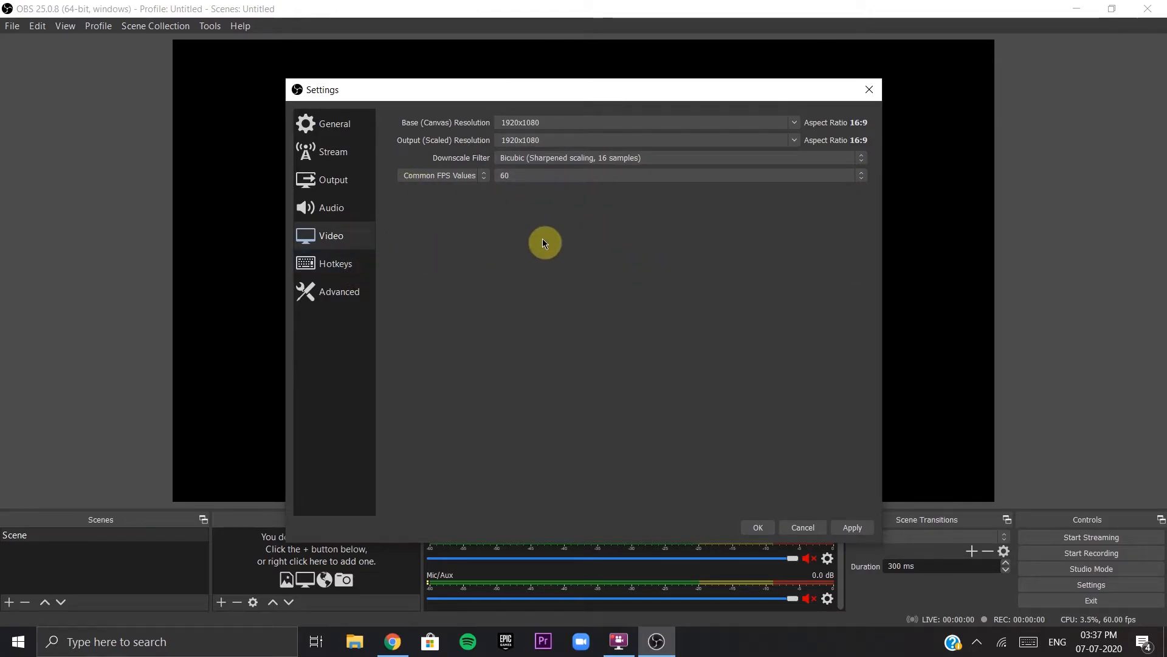
Step: In the Hotkeys settings, examine the assignable shortcuts for streaming, recording, scene switching and audio muting without assigning any
left_click(361, 263)
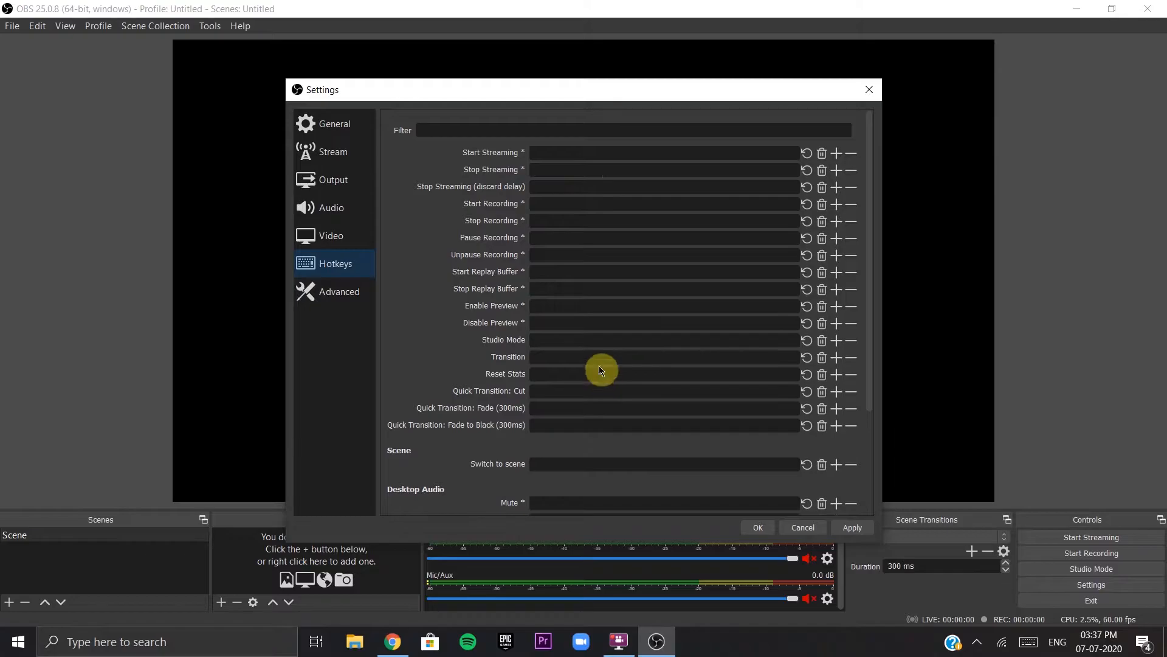
left_click(584, 152)
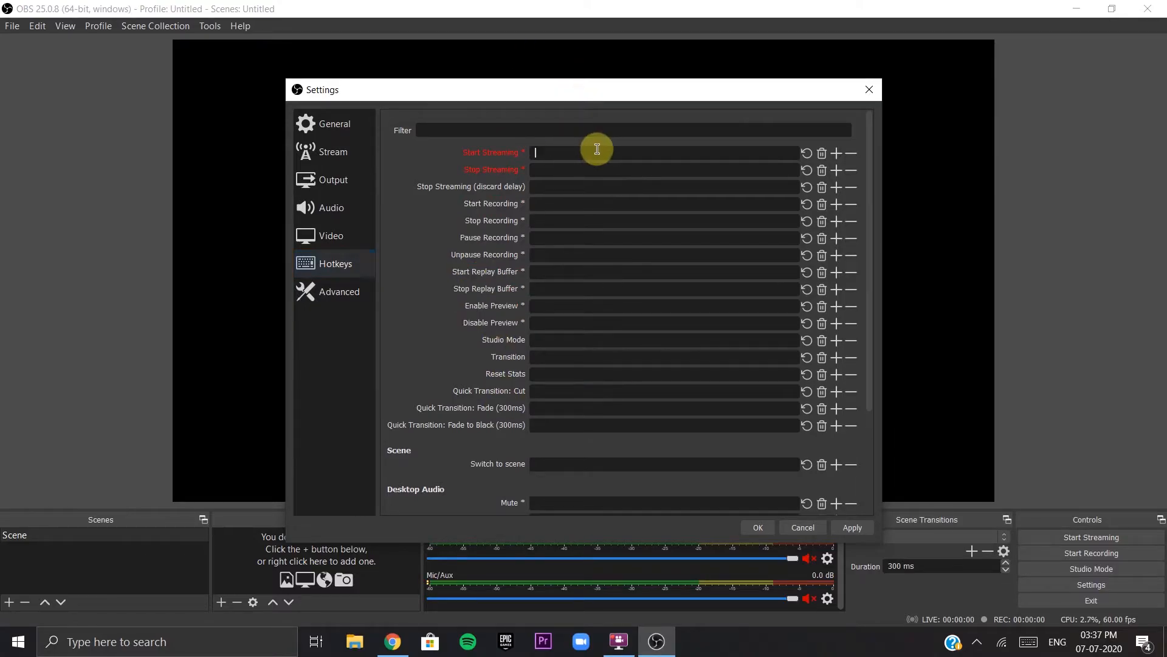
left_click(544, 169)
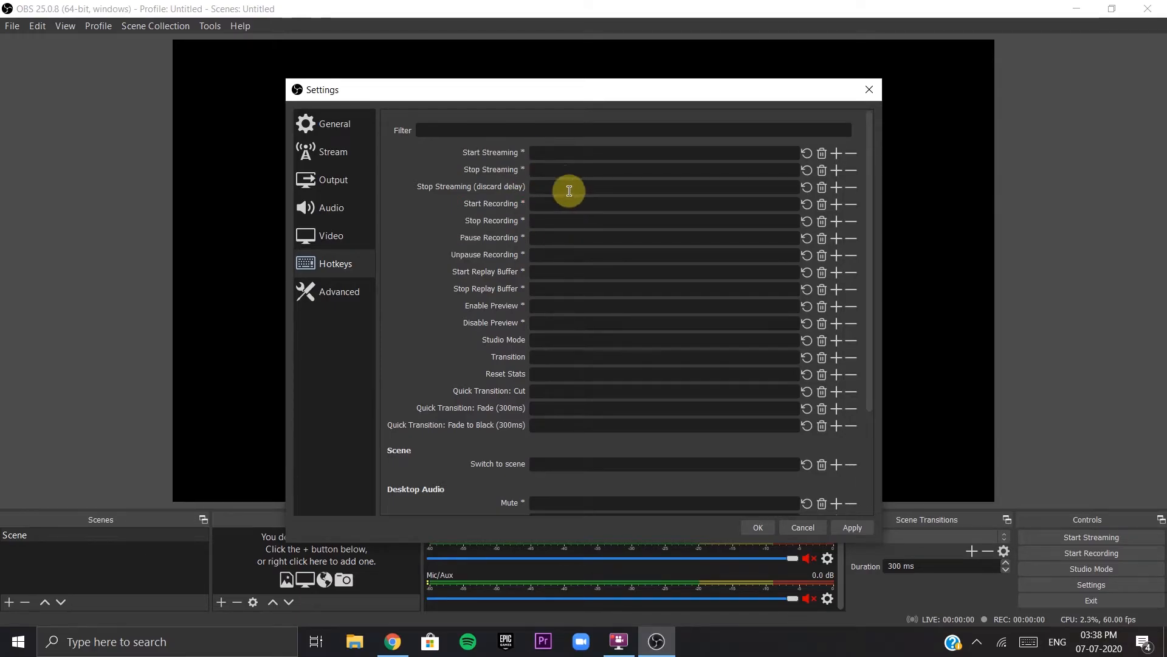
left_click(571, 237)
left_click(565, 187)
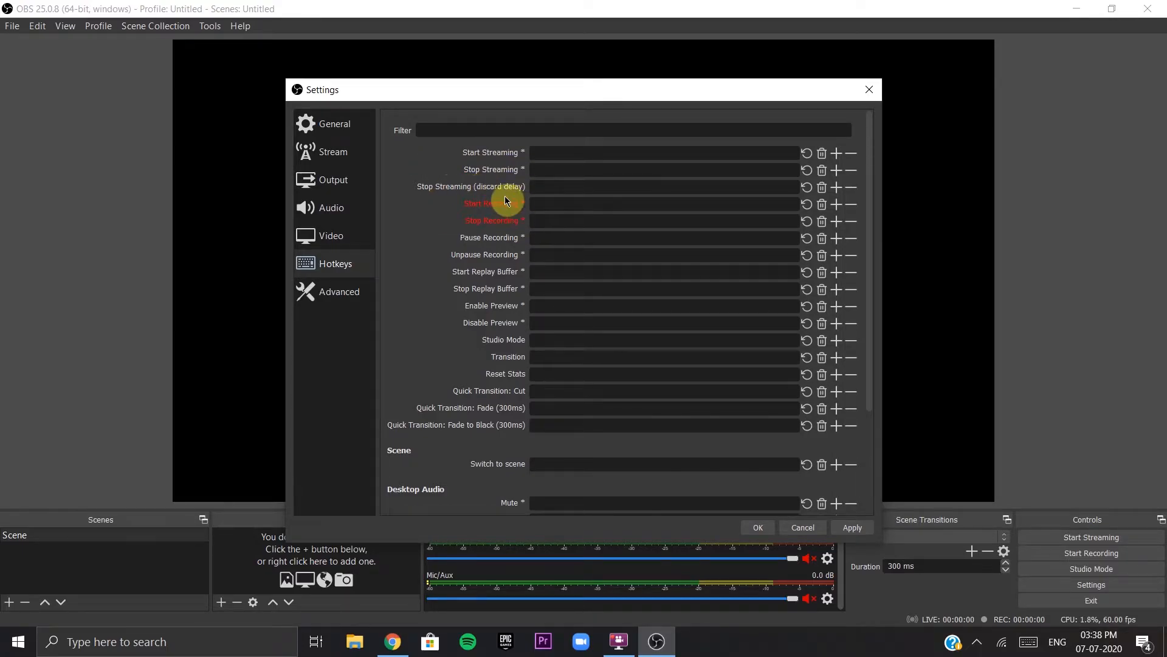
scroll(523, 369, "down", 4)
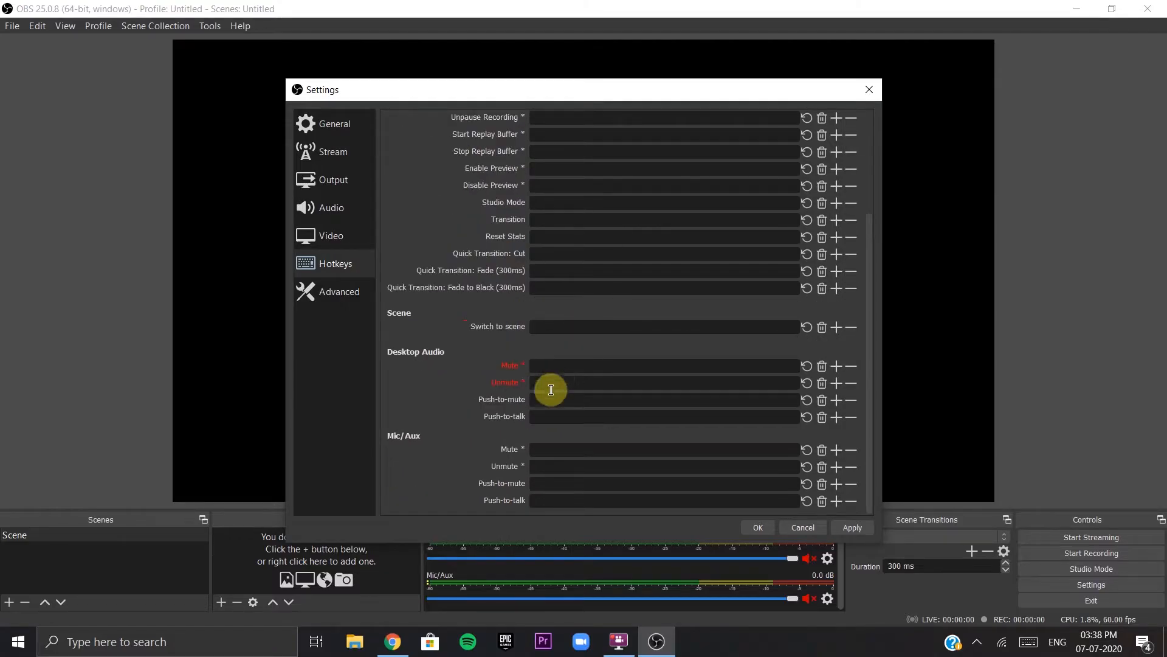
Step: In the Advanced settings, look through the available color formats, renderers and process priorities
left_click(355, 296)
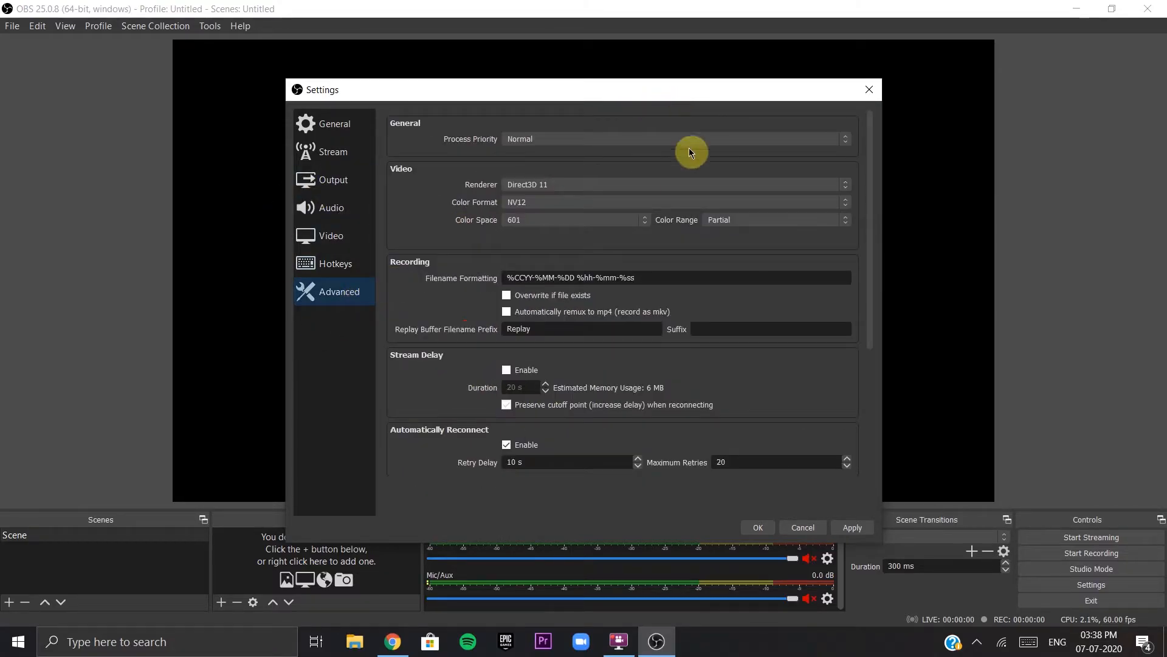
left_click(559, 202)
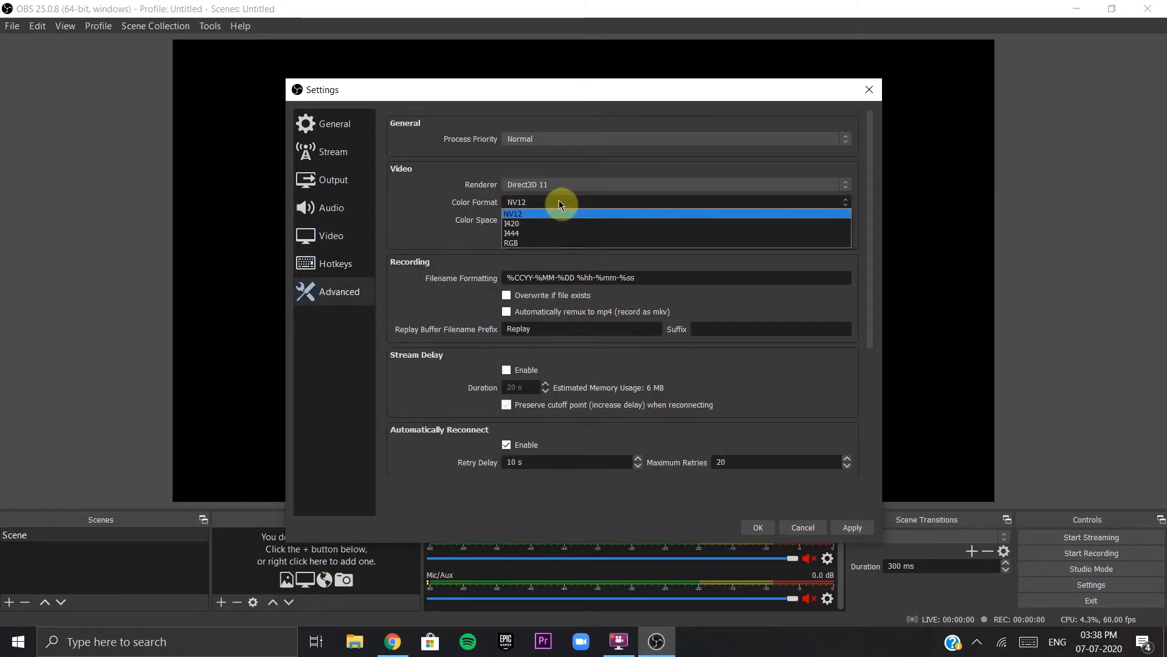
left_click(445, 186)
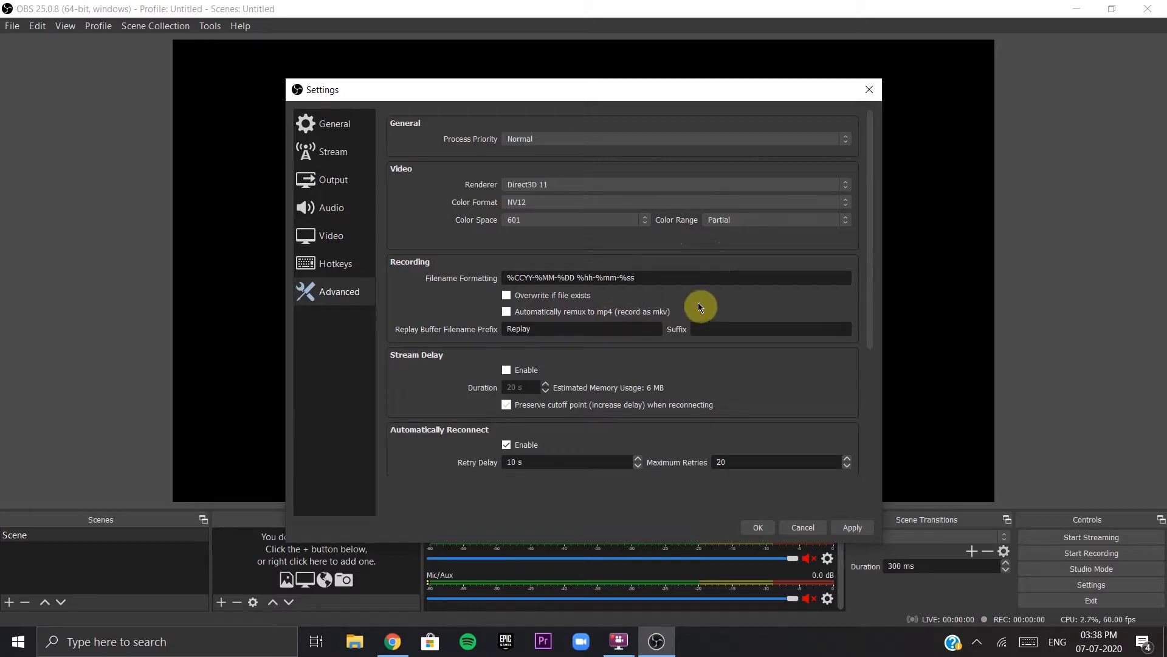
left_click(682, 179)
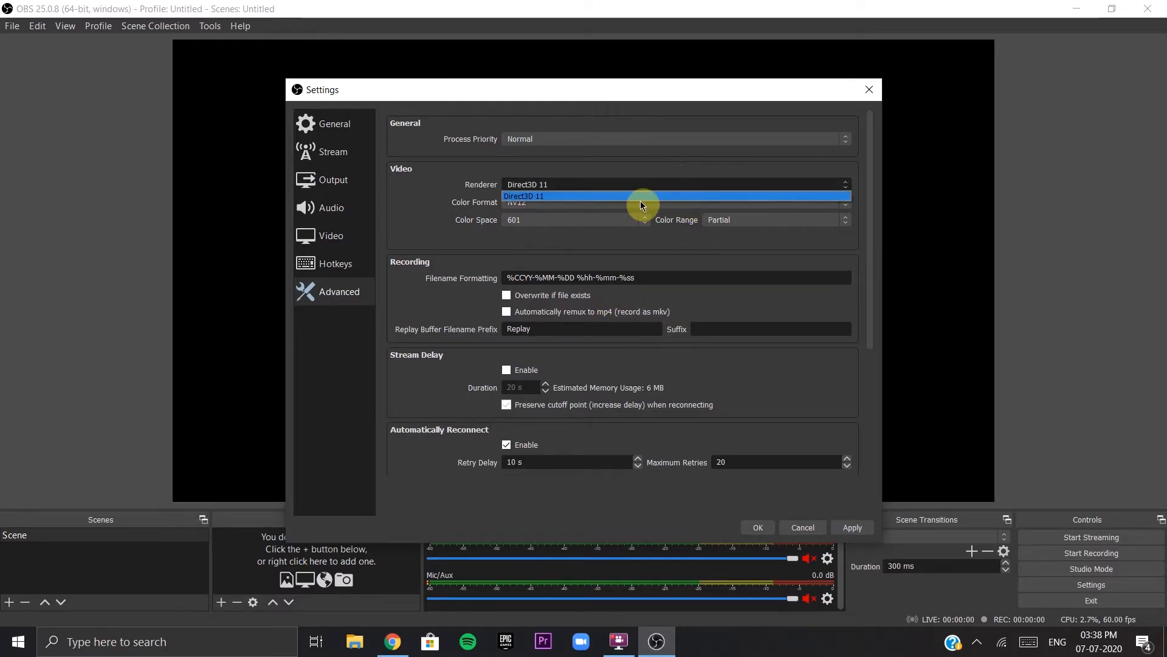
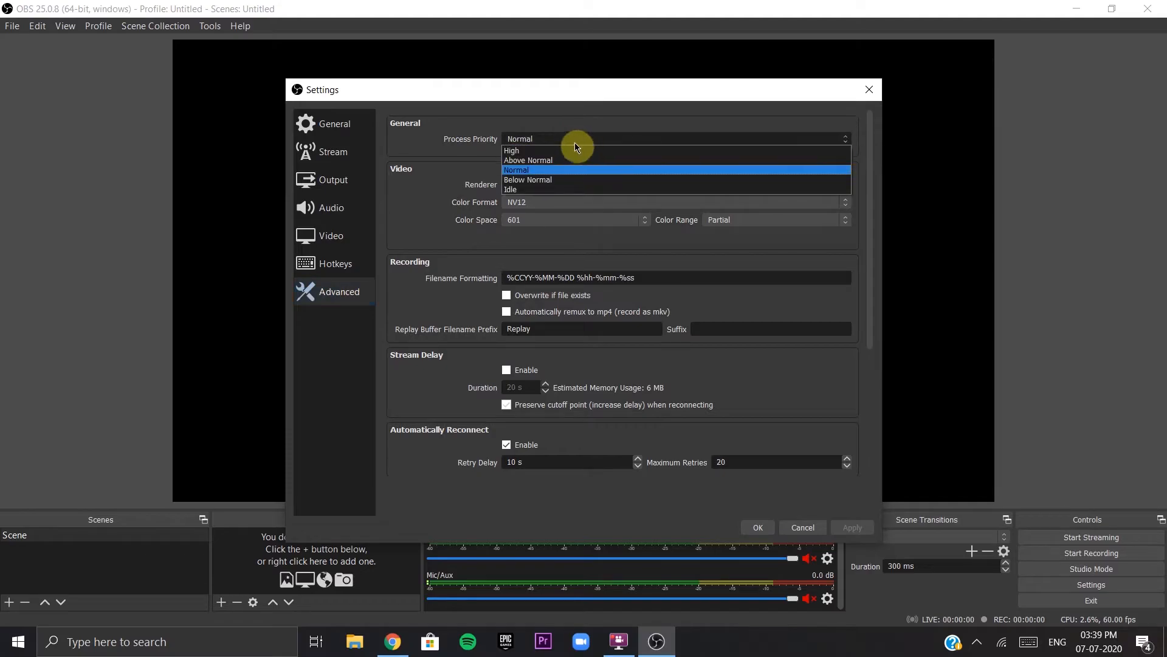
left_click(571, 137)
left_click(581, 138)
left_click(434, 173)
Step: Examine the filename formatting and the other recording options in the Advanced settings
scroll(689, 338, "down", 2)
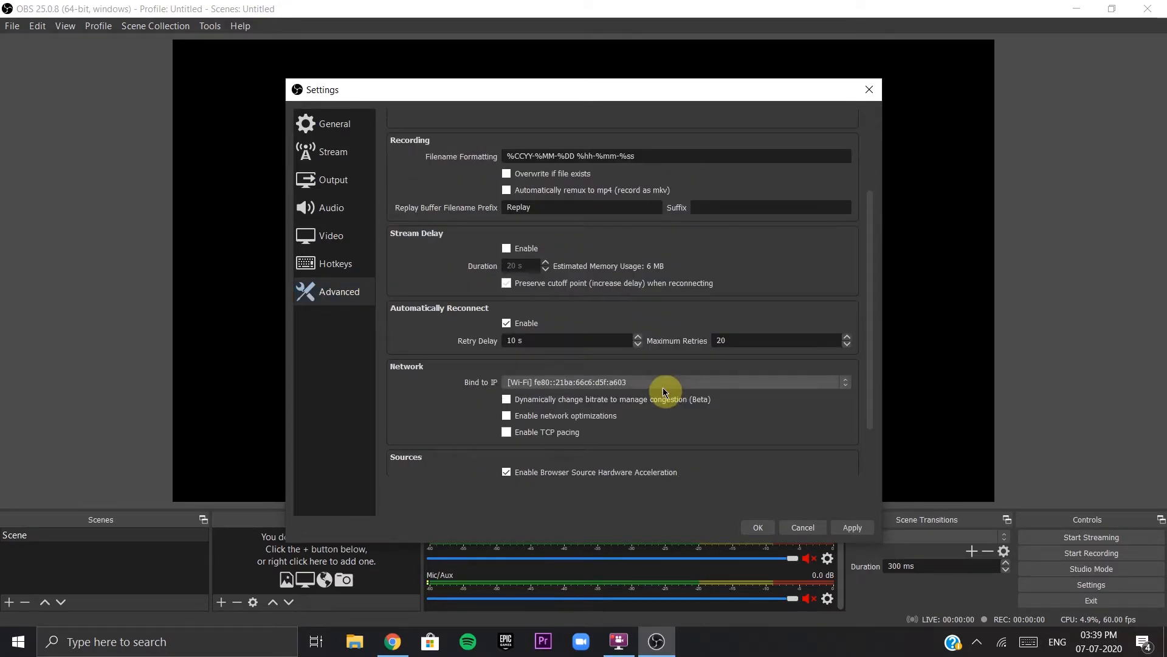
left_click_drag(694, 155, 576, 173)
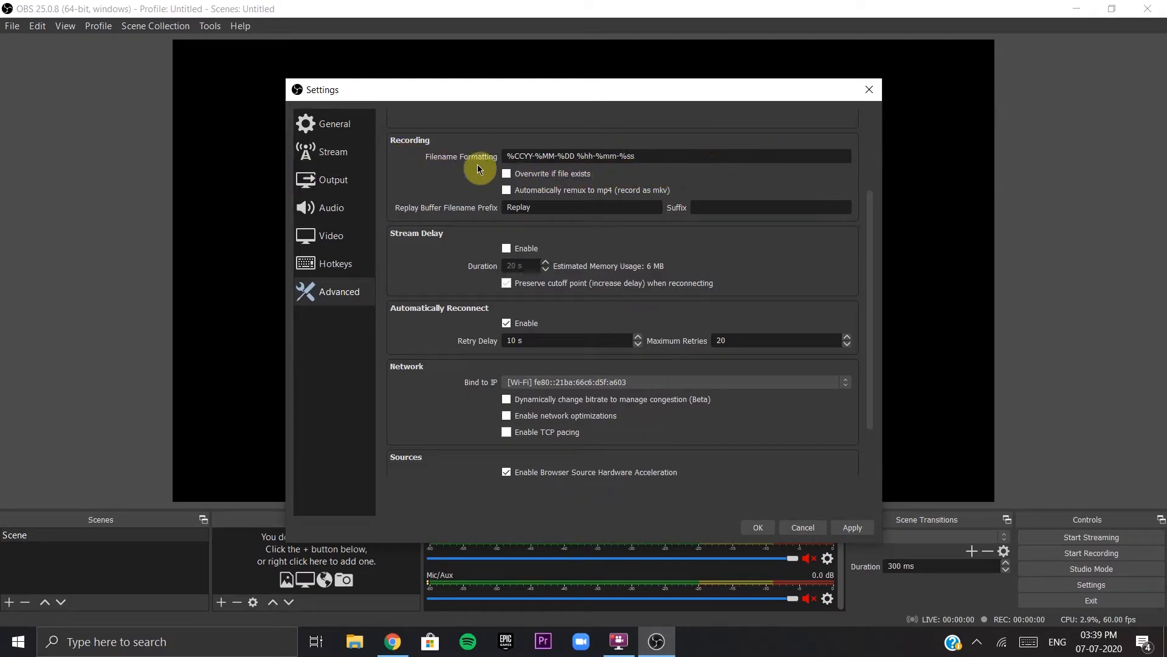
left_click_drag(534, 154, 563, 159)
left_click(566, 156)
left_click(599, 158)
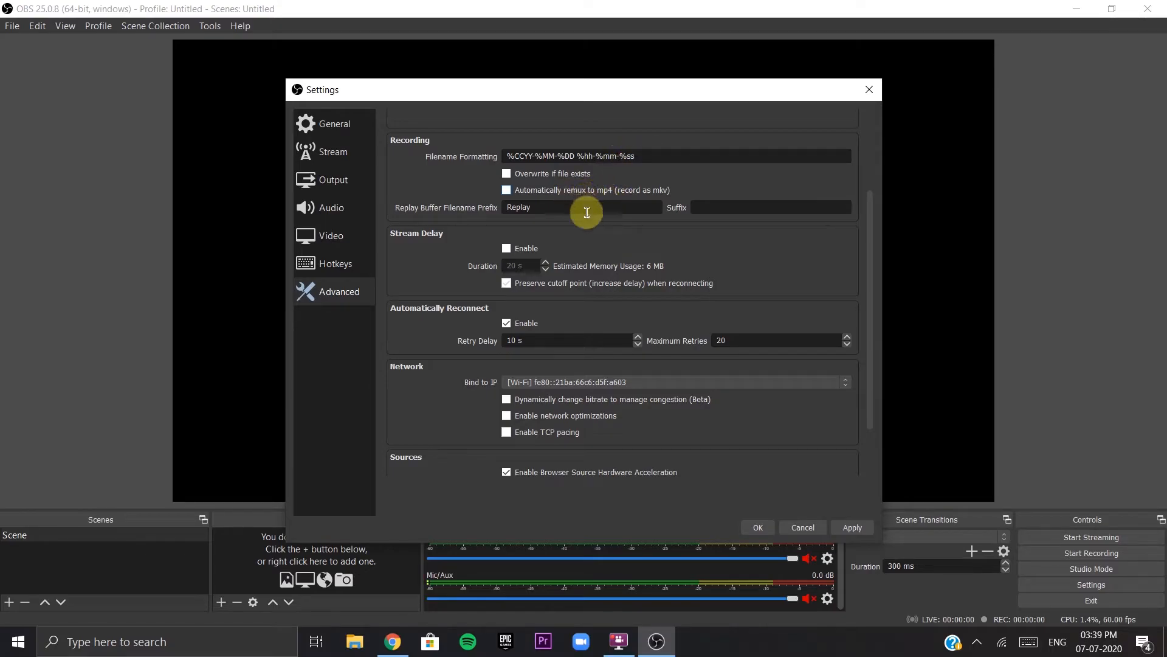
Step: Review the stream delay option and the automatic reconnect settings, including retry delay and maximum retries
scroll(575, 265, "down", 2)
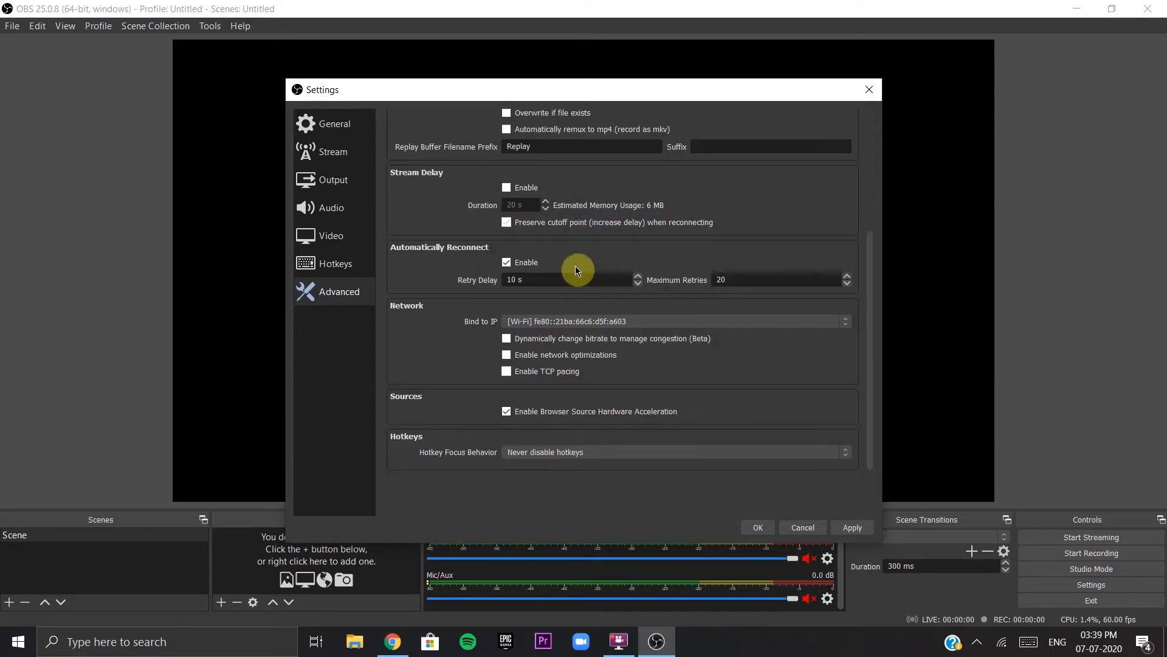
left_click(510, 188)
scroll(604, 290, "down", 1)
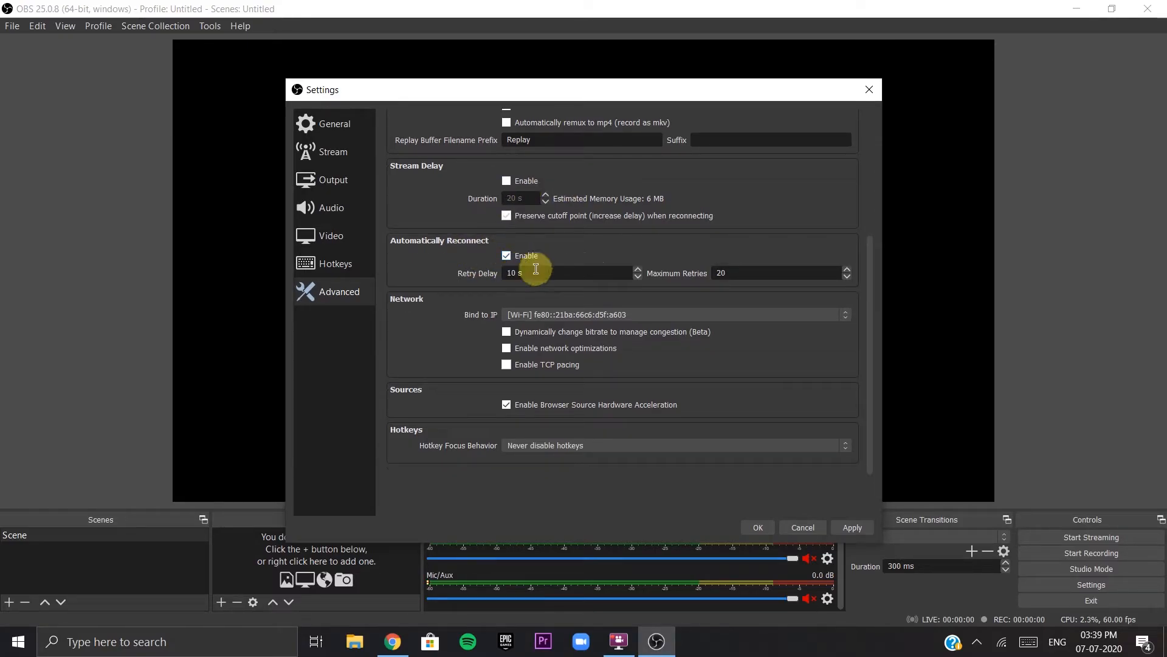
left_click(777, 273)
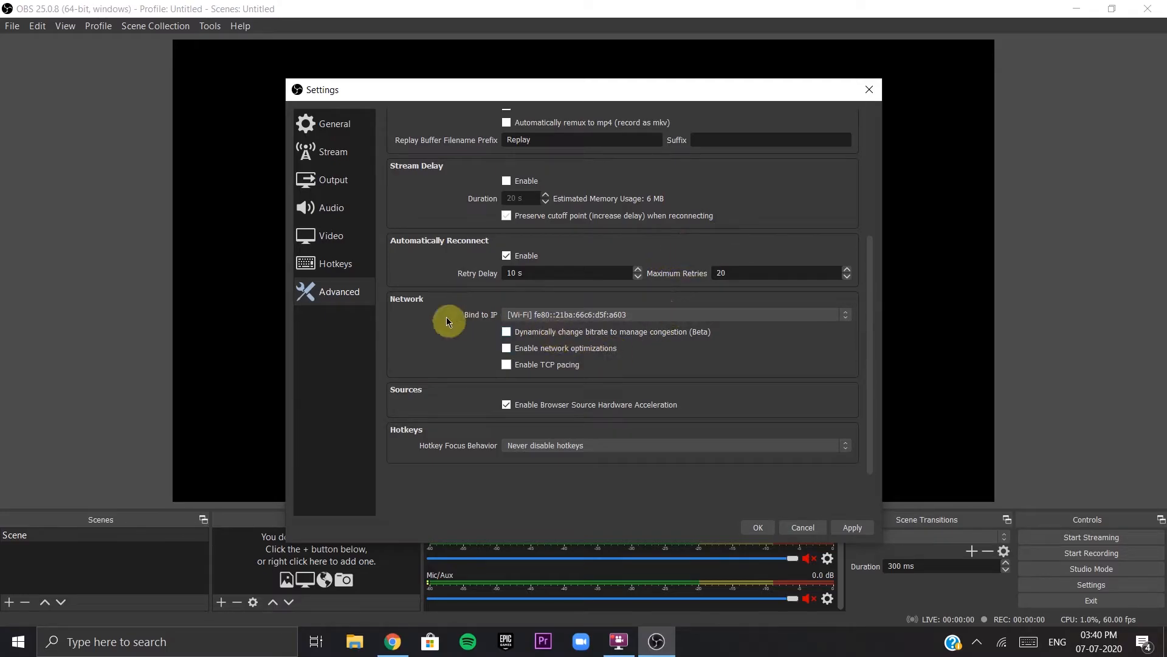
Step: Check the available addresses for binding to an IP without choosing another one, and apply and close the settings
left_click(523, 315)
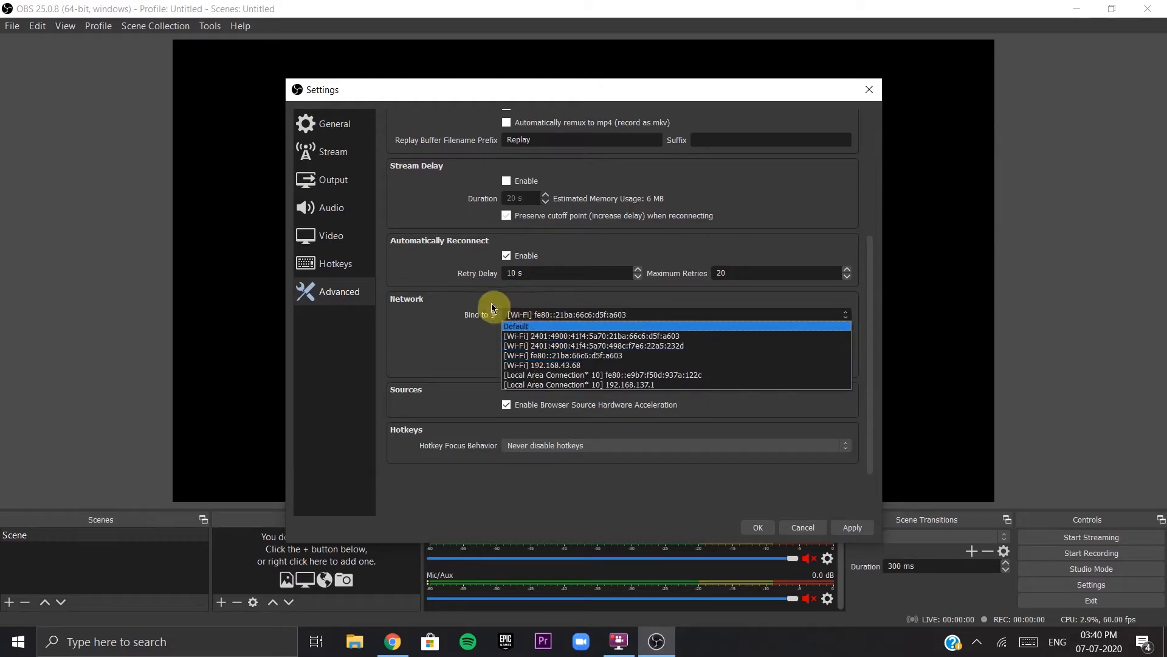
left_click(450, 307)
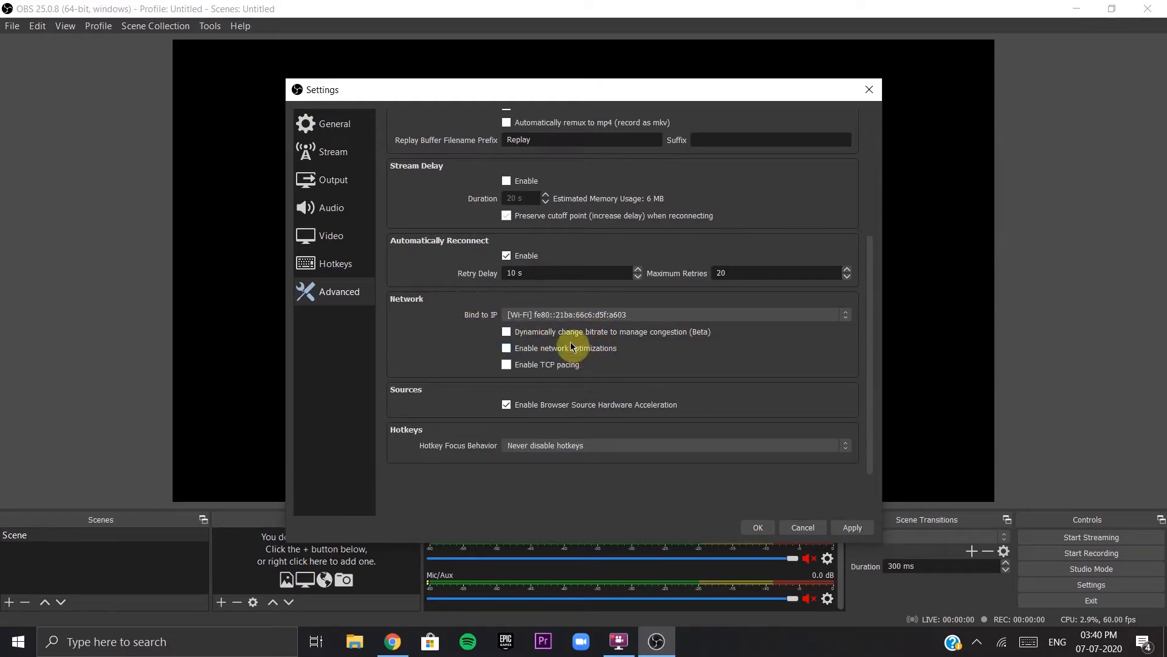
left_click(556, 311)
left_click(536, 312)
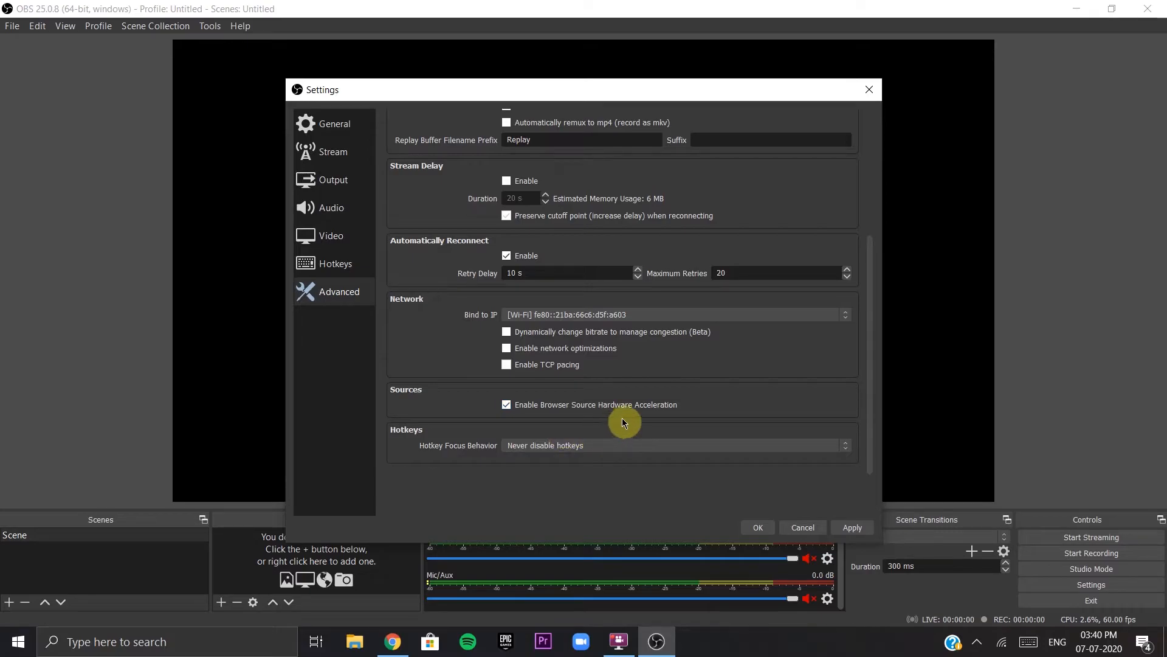
left_click(863, 527)
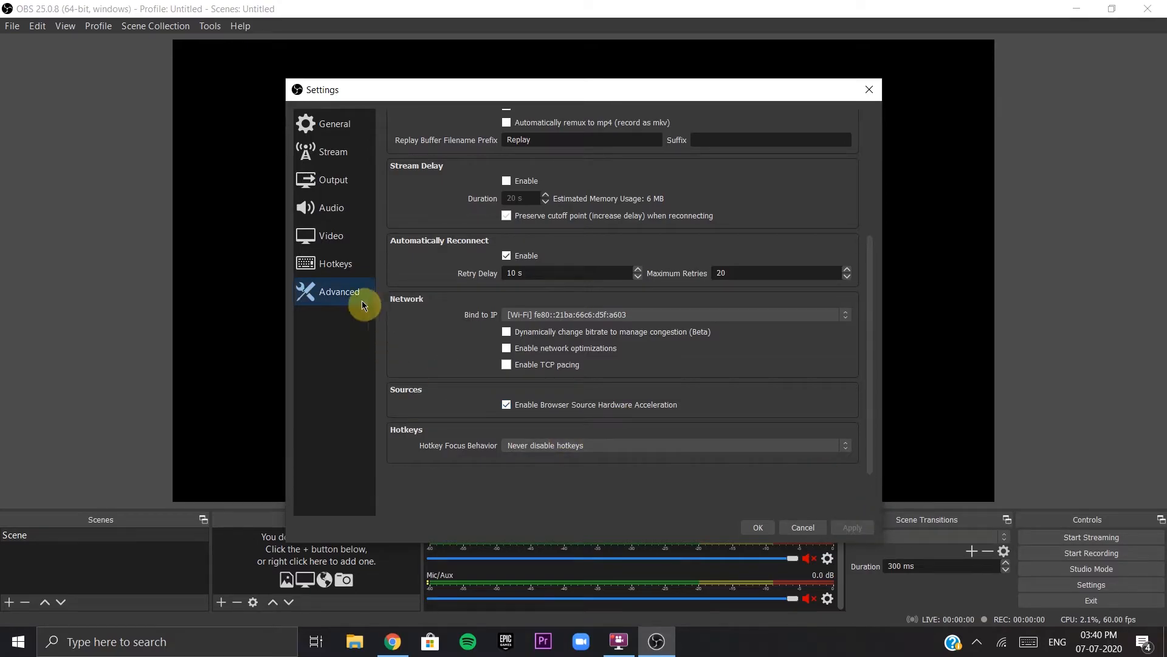
left_click(752, 525)
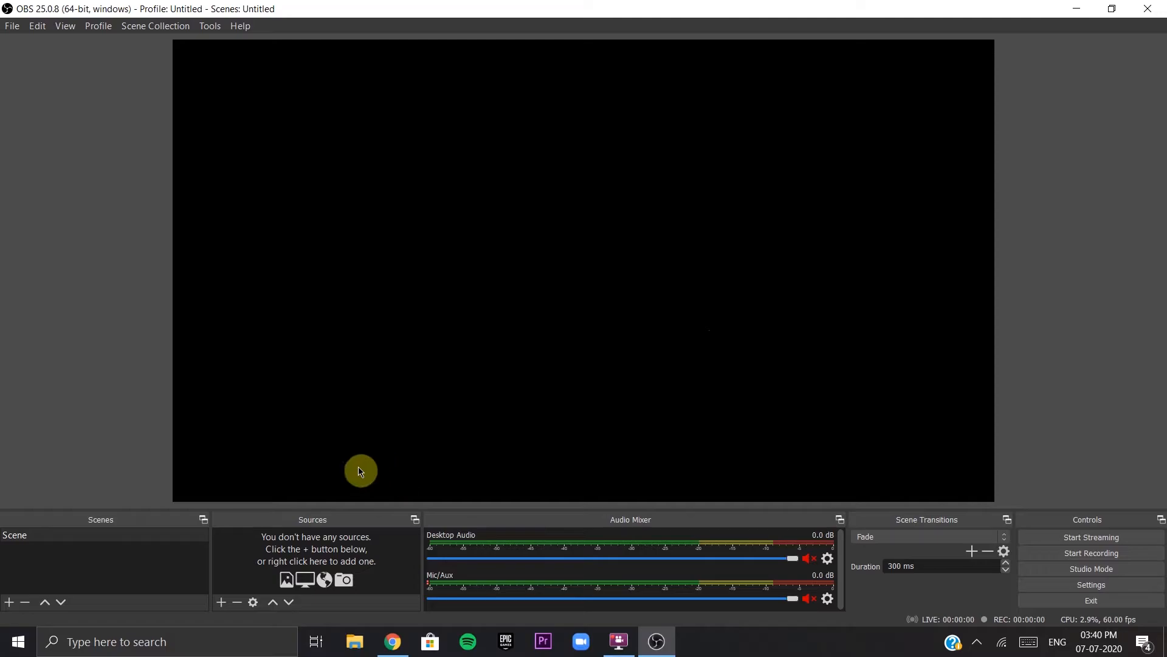
Step: Add a second scene named Scene 2
left_click(10, 601)
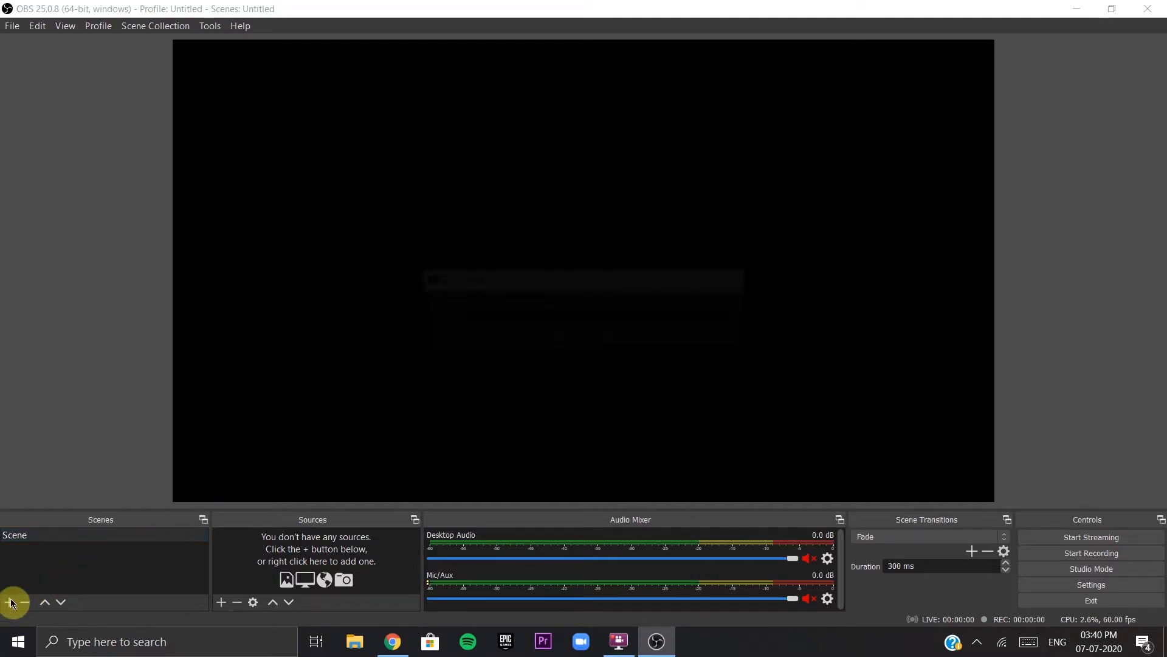
left_click(614, 344)
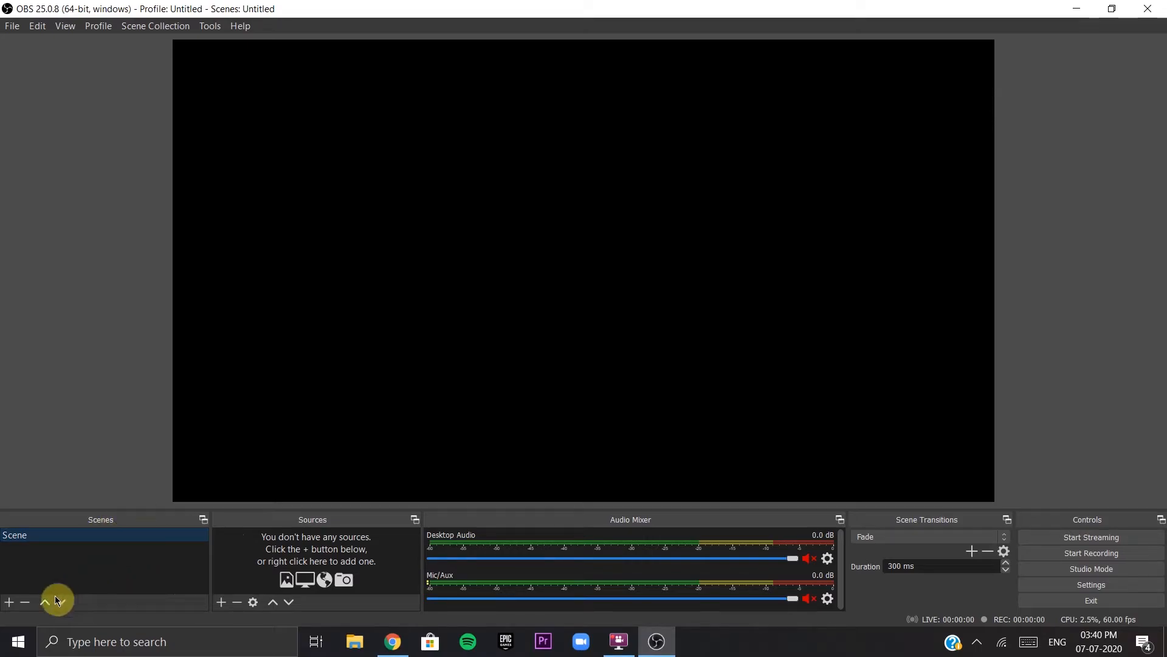
left_click(10, 601)
left_click(563, 341)
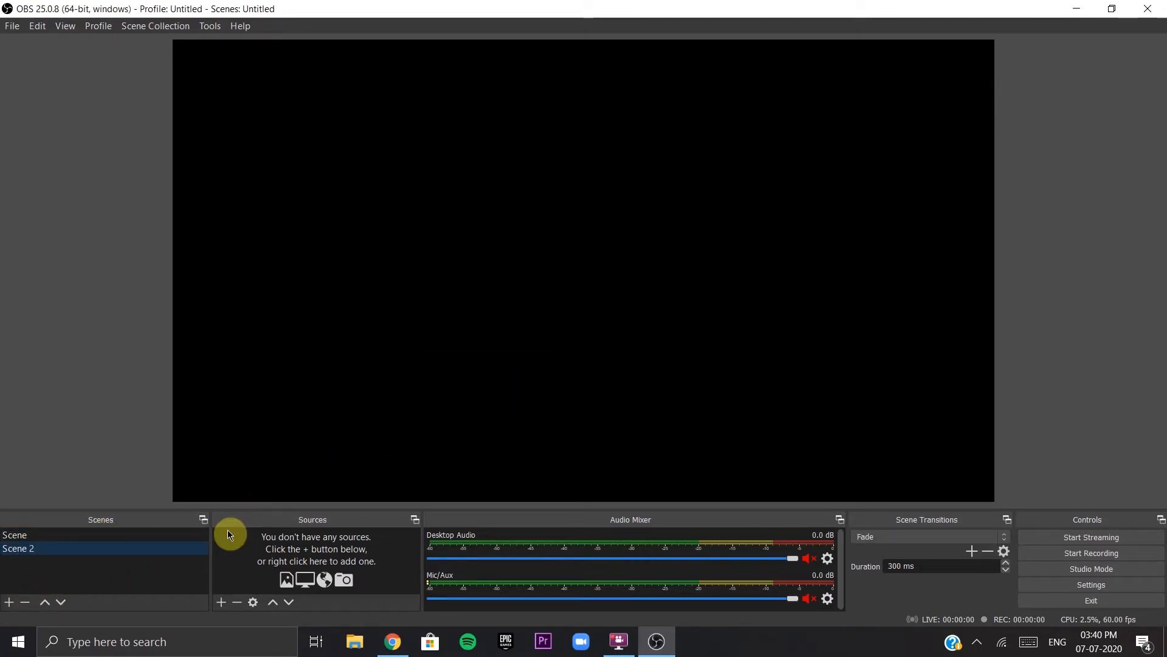
Step: Switch to the first scene and back to Scene 2 to view both scenes
left_click(109, 536)
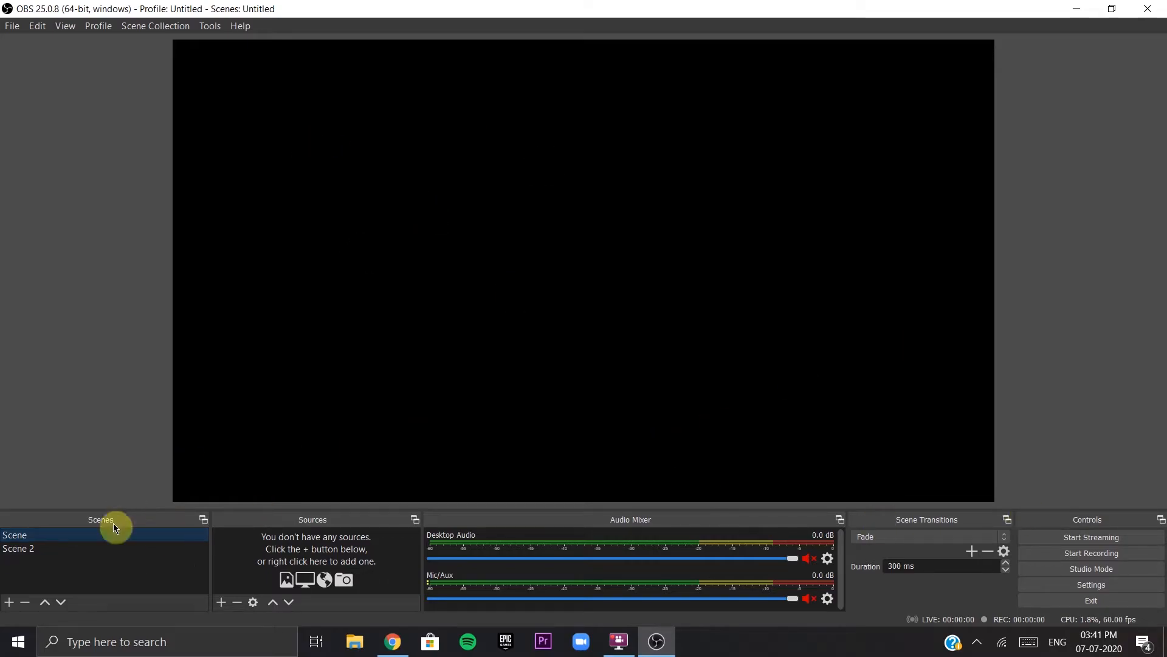
left_click(62, 549)
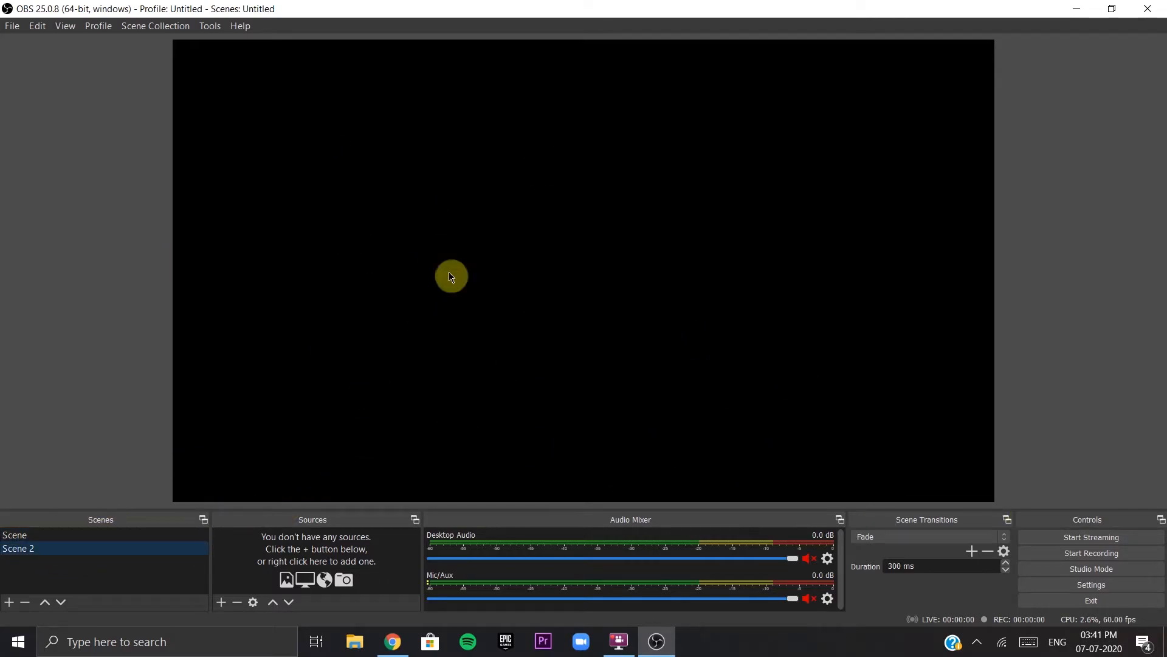
left_click(692, 400)
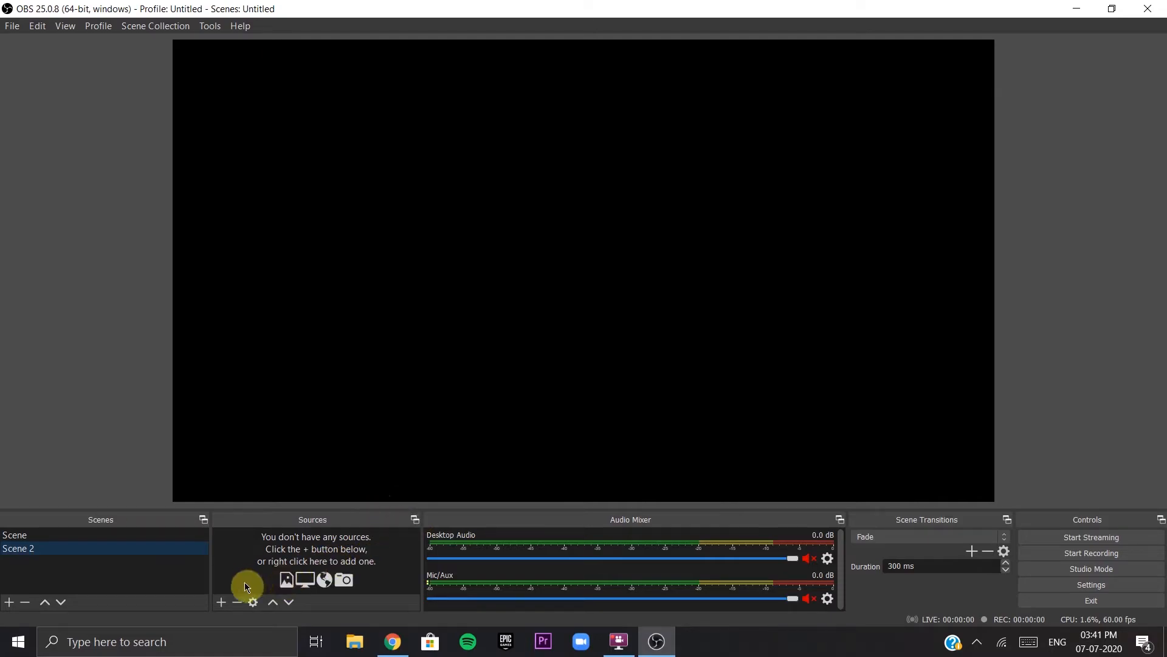
Step: In the first scene, add a new visible Text (GDI+) source named "stream start"
left_click(161, 535)
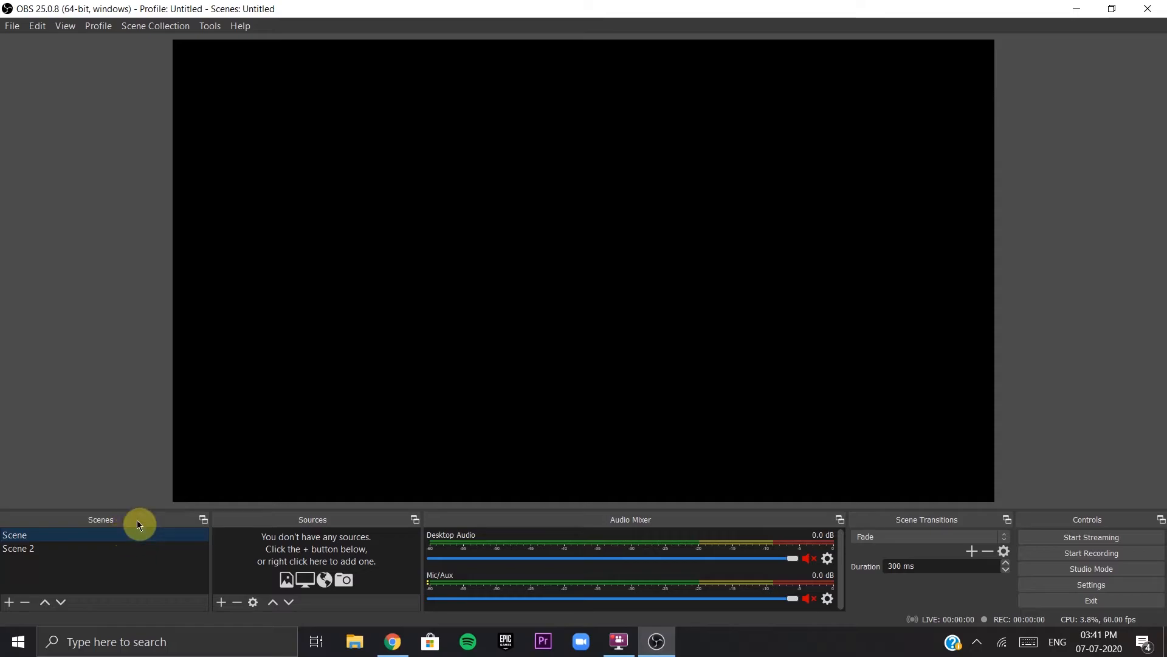
left_click(221, 603)
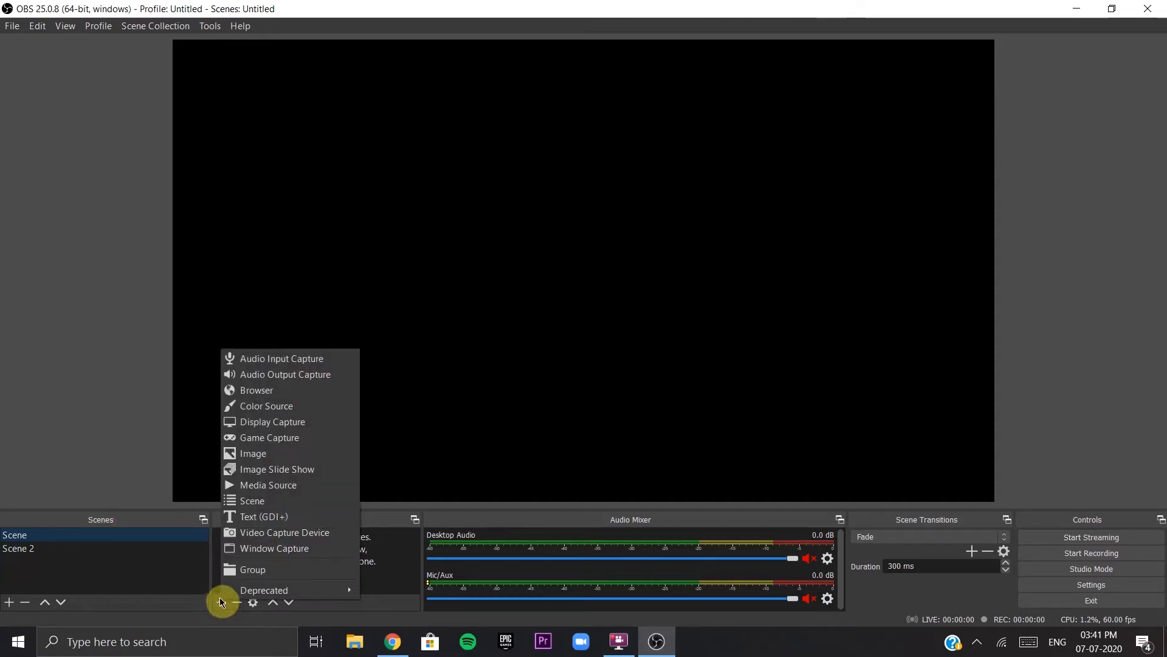
left_click(222, 606)
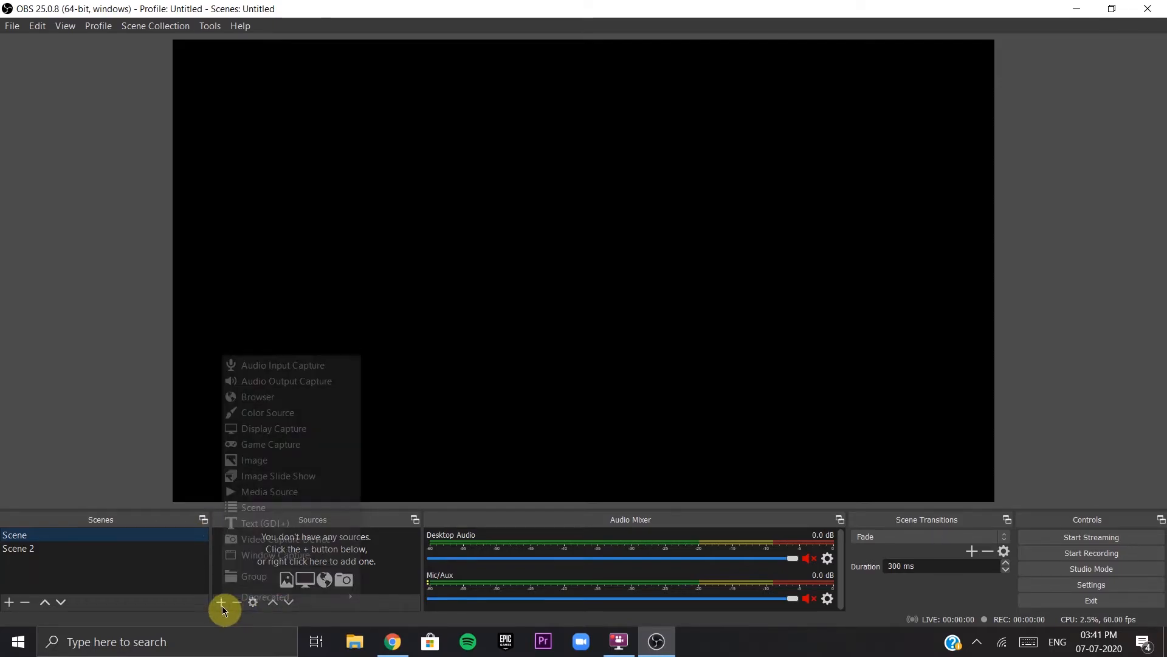
left_click(222, 605)
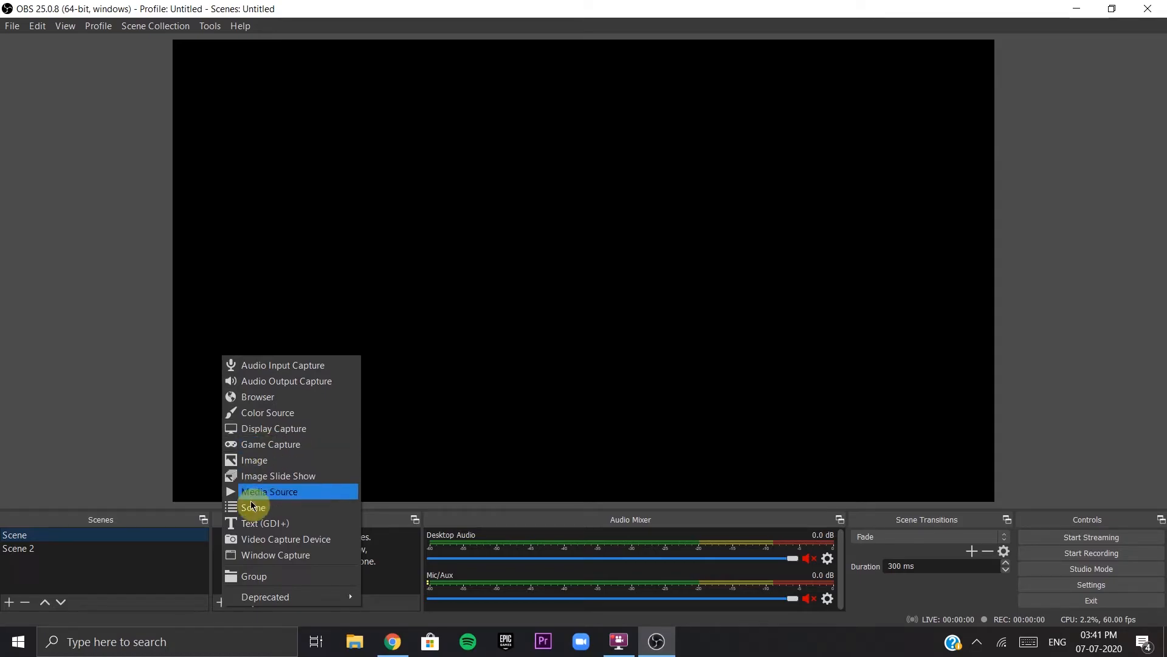
left_click(275, 524)
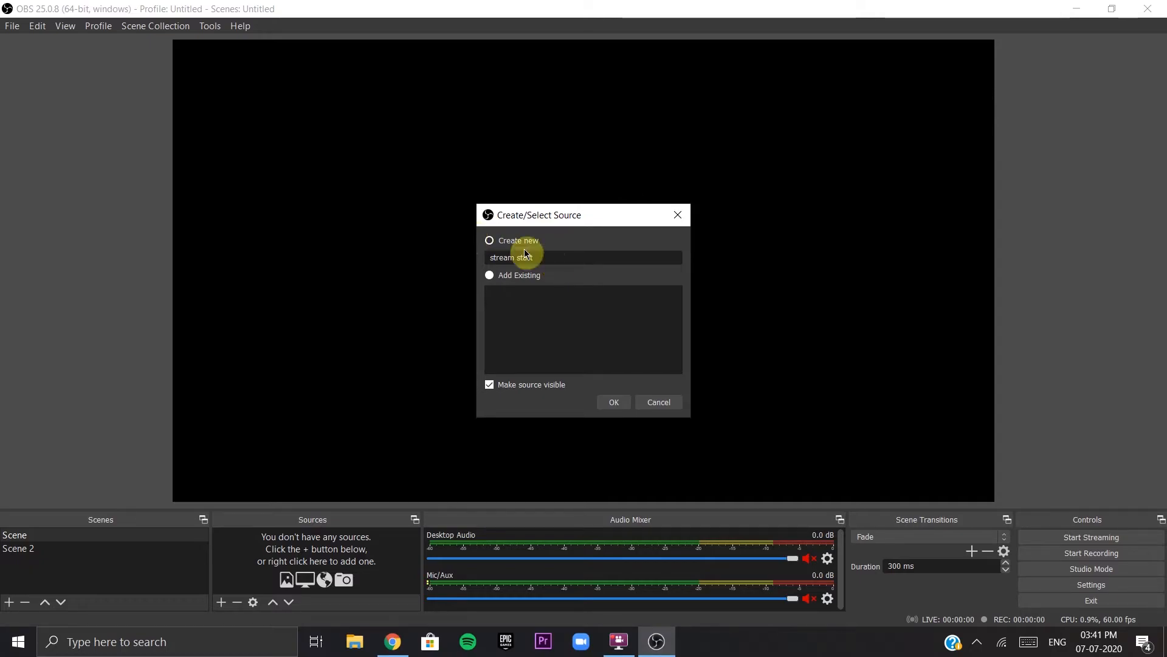
left_click(617, 406)
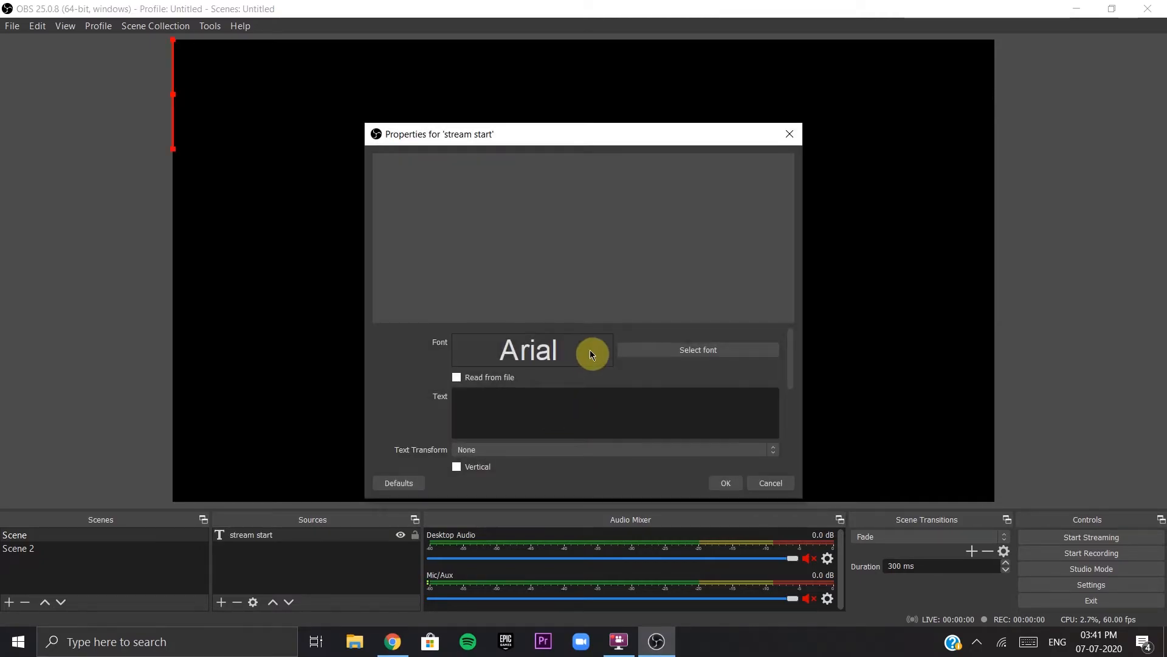
Step: Enter "Stream starting soon" as the source's text, with each word on its own line
left_click(578, 413)
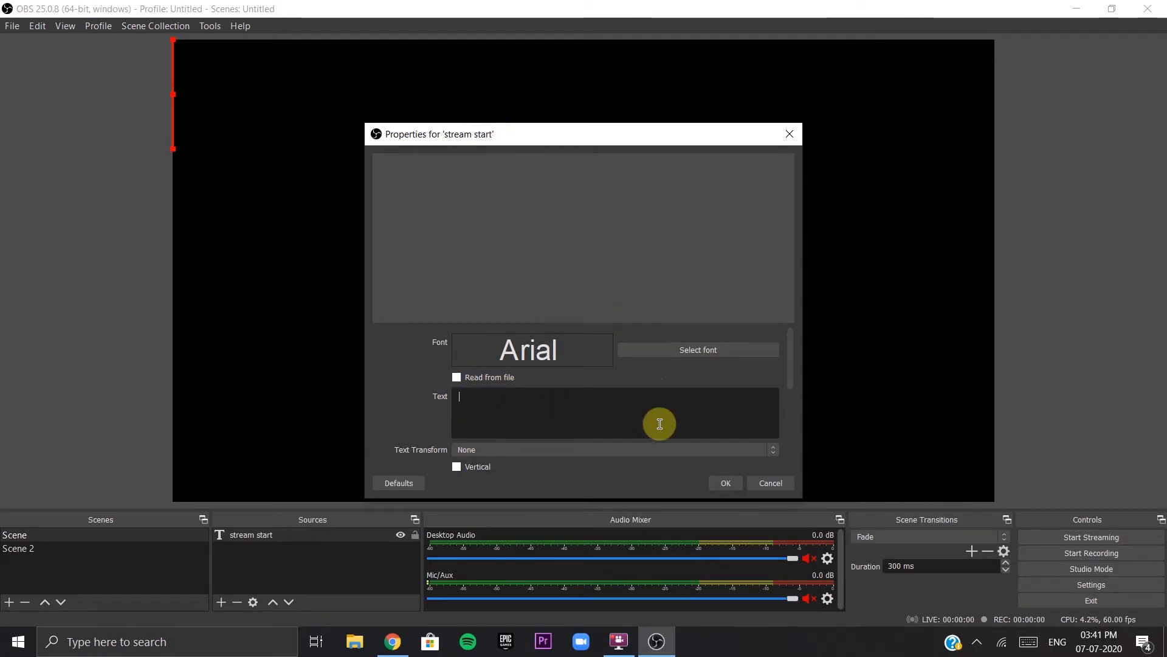
type("Strea")
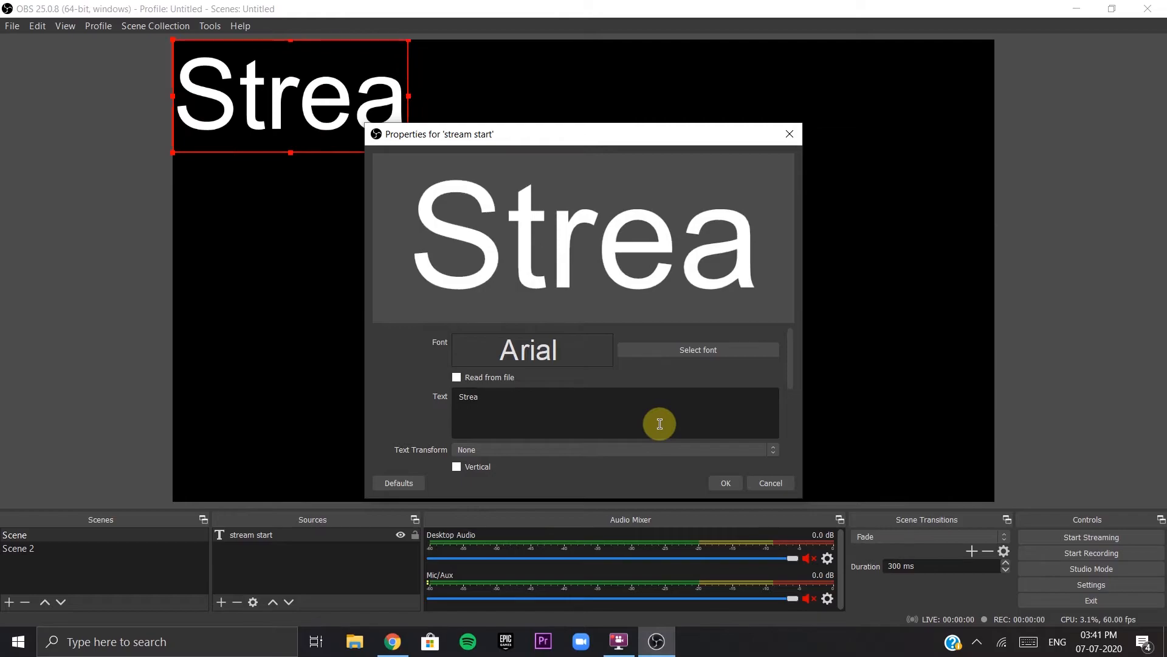
type("m")
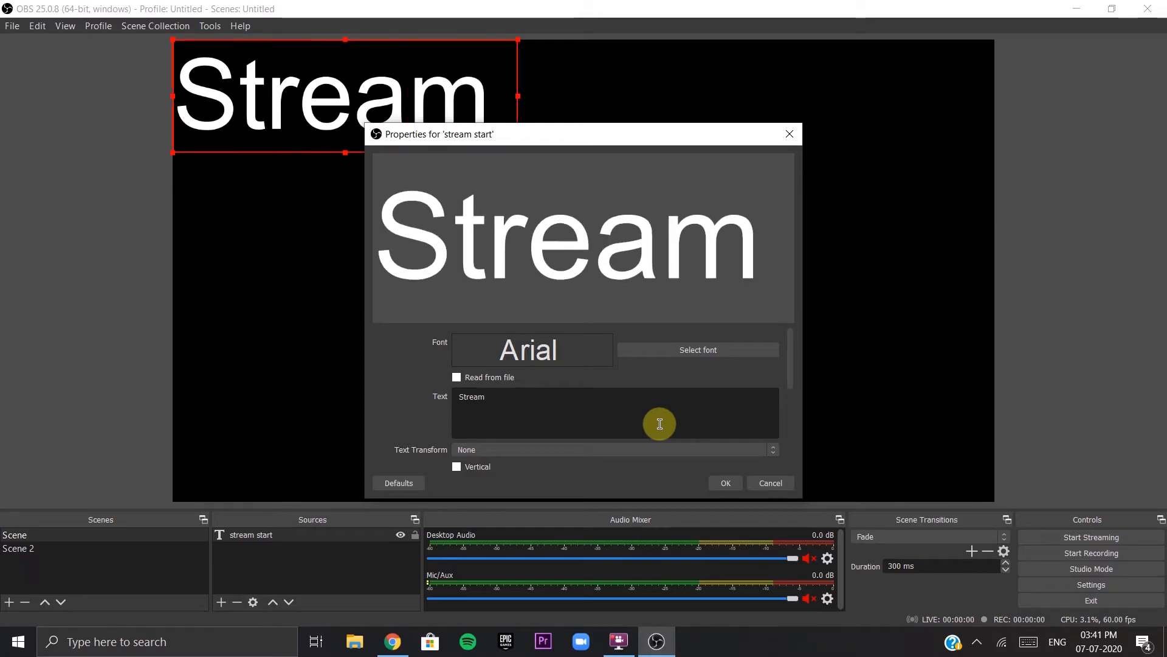
type(" start")
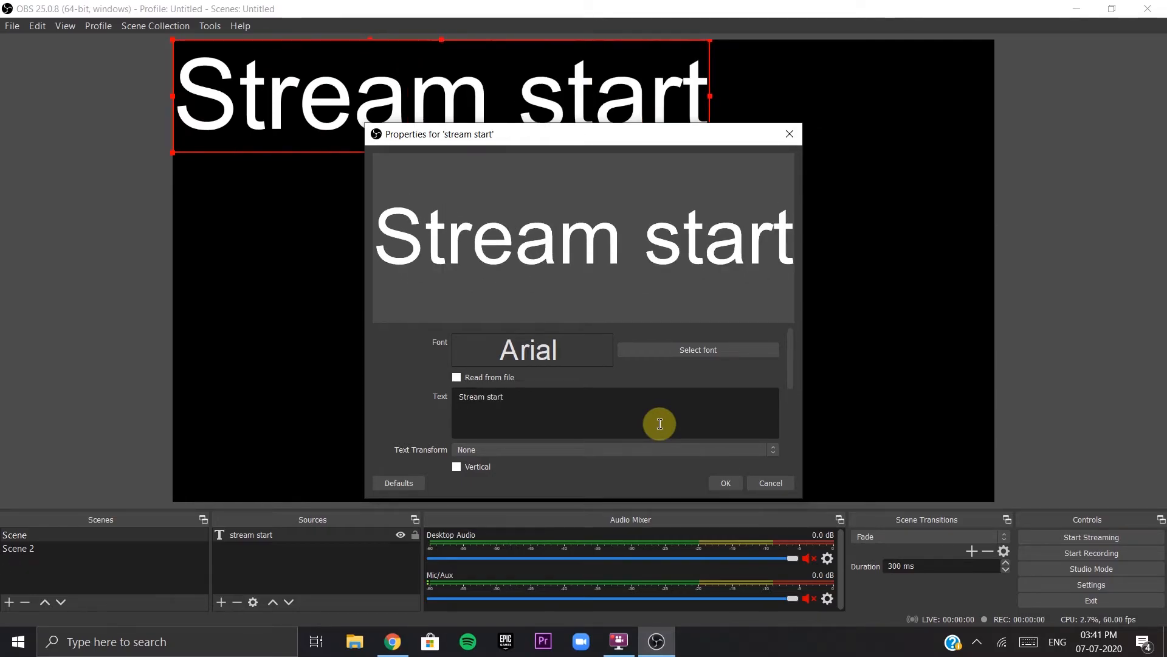
type("ing soon")
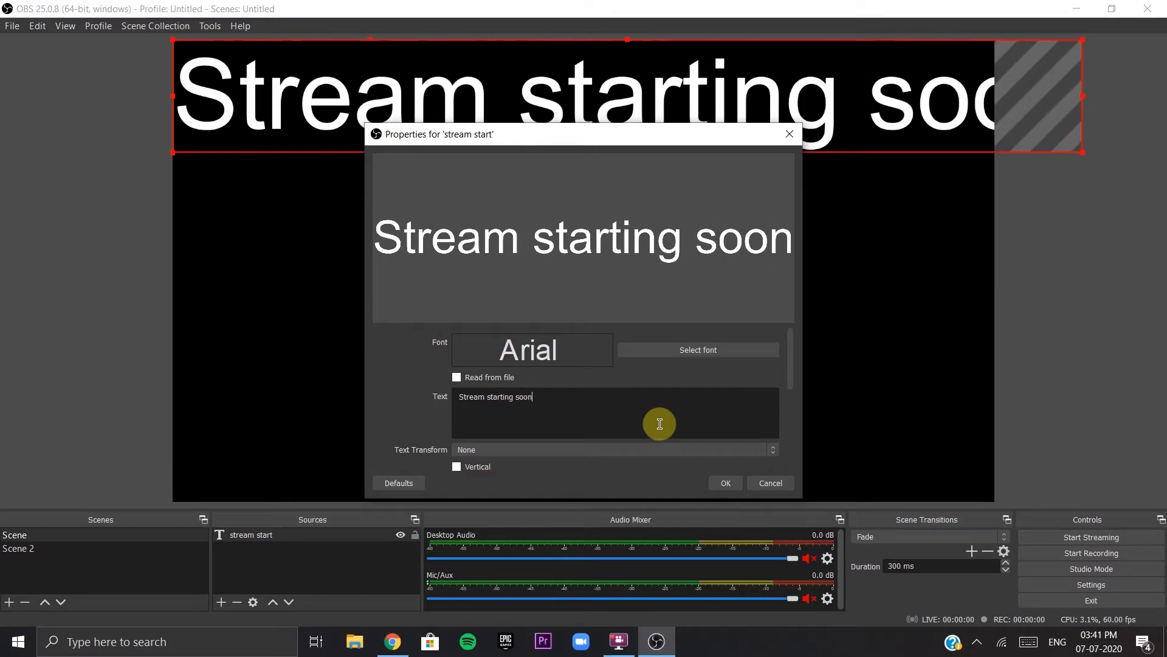
left_click(487, 397)
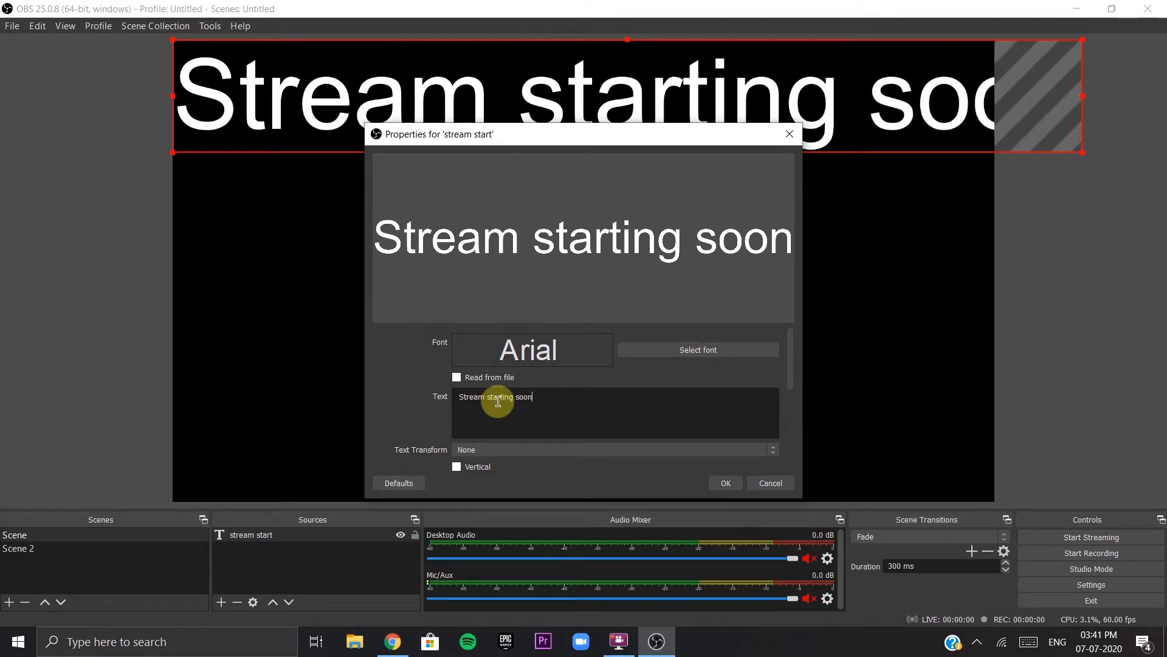
key("Return")
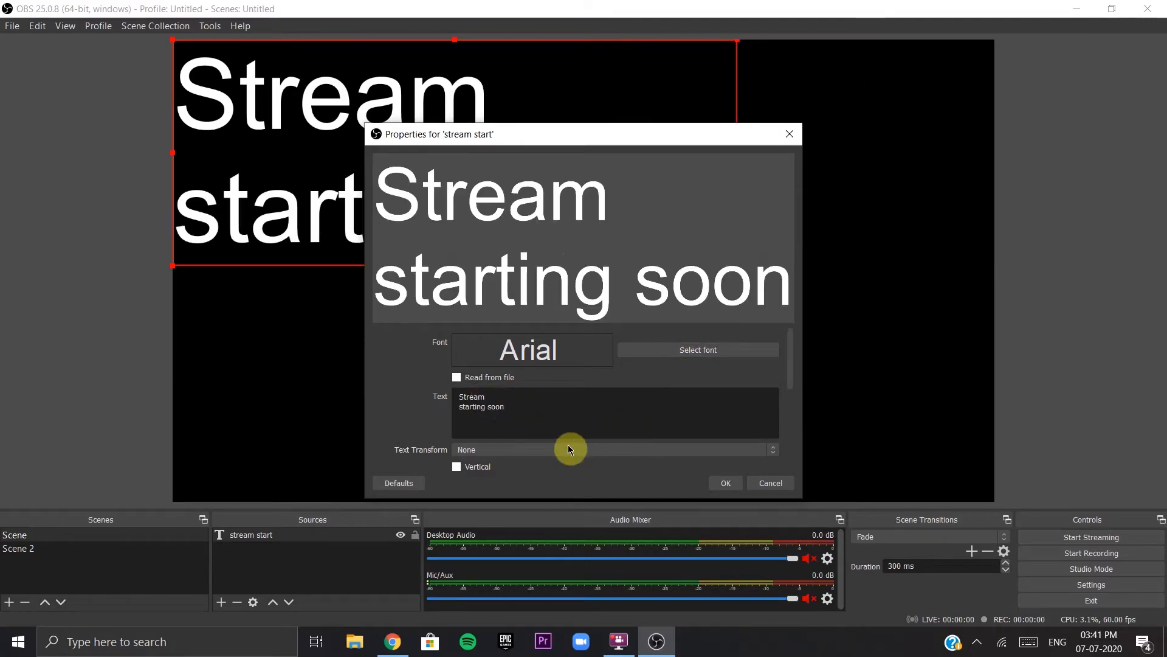
left_click(486, 407)
key("Return")
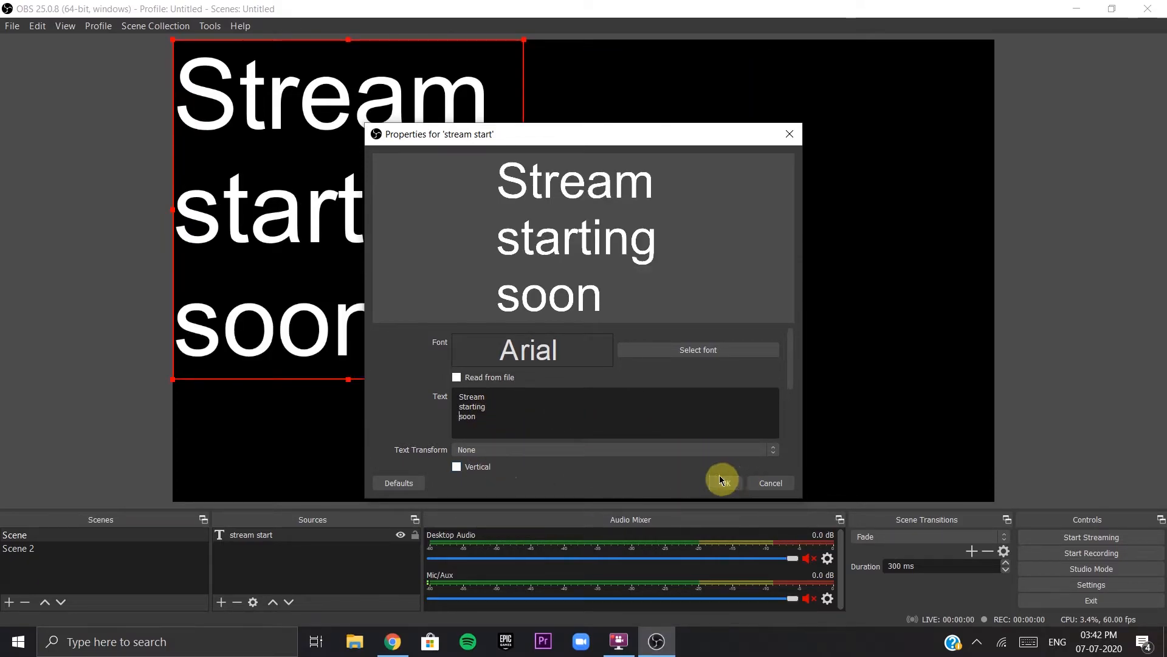
Step: Change the text's font to Candara Light and accept the source properties
left_click(728, 350)
scroll(505, 284, "down", 3)
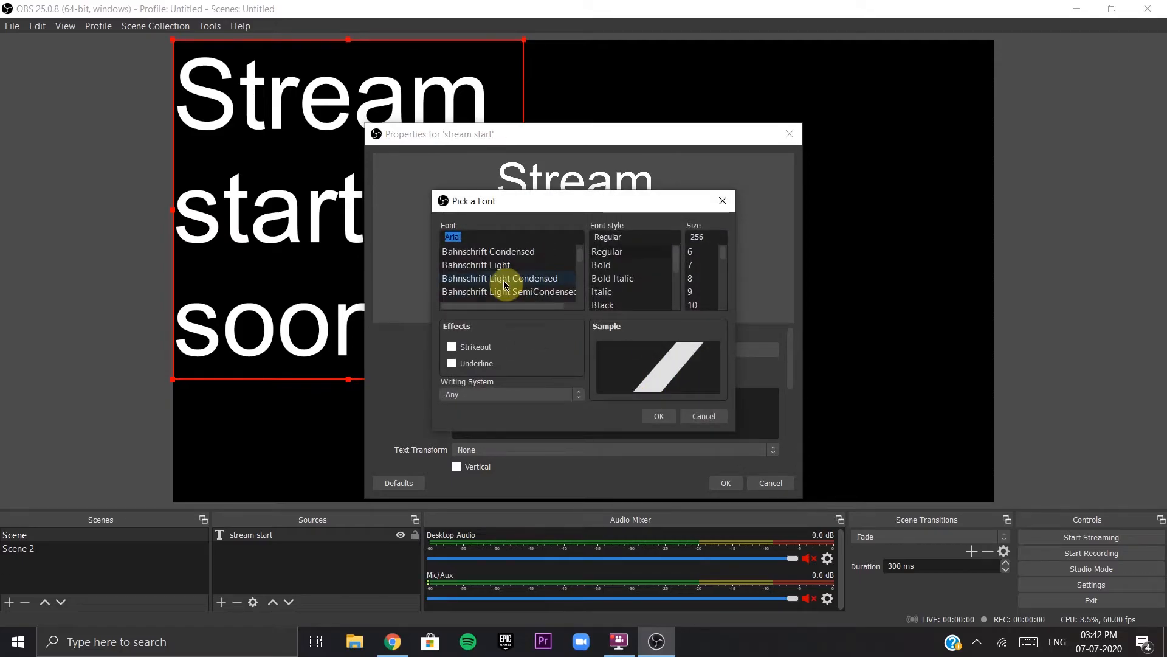
scroll(505, 284, "down", 6)
left_click(503, 279)
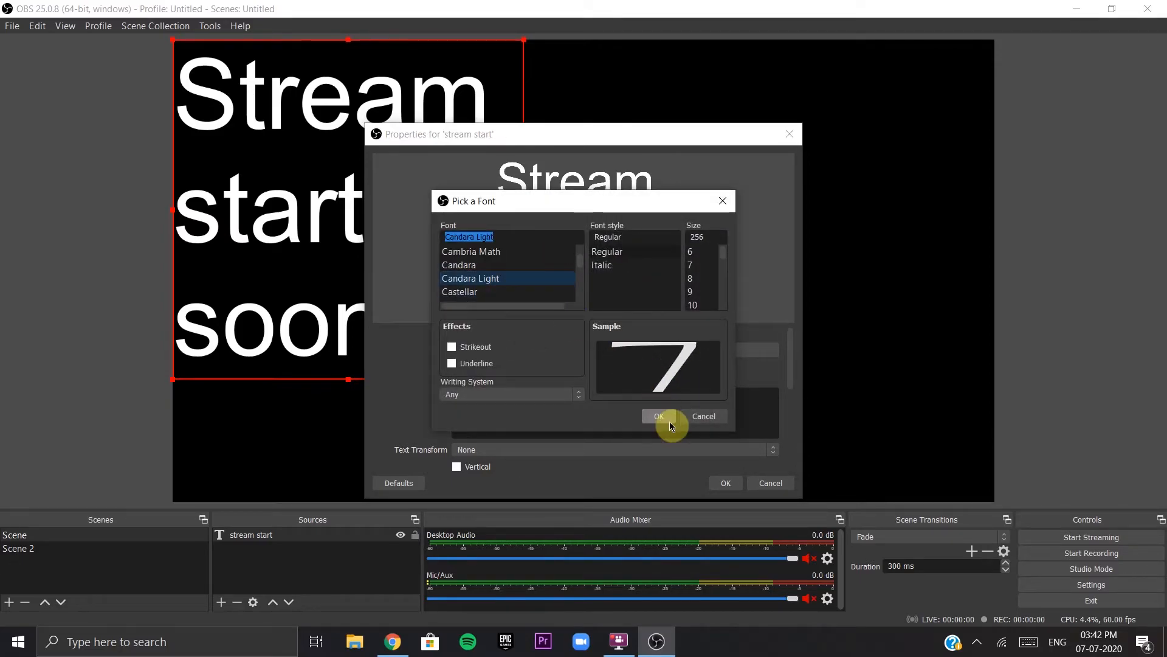
left_click(659, 416)
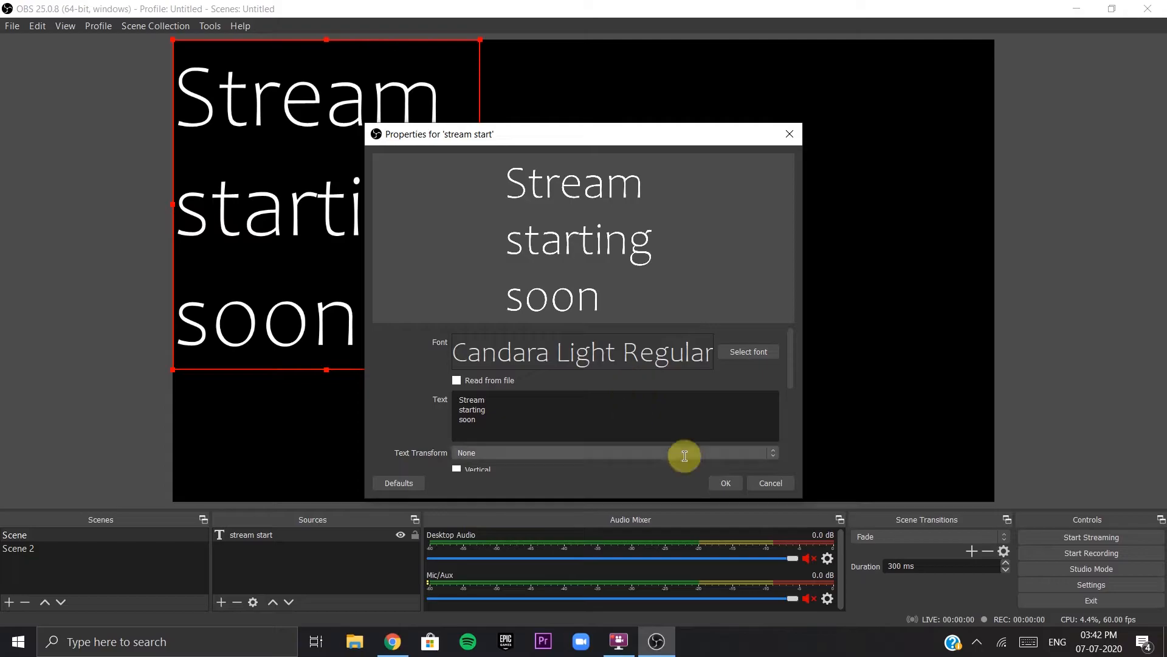
left_click(723, 484)
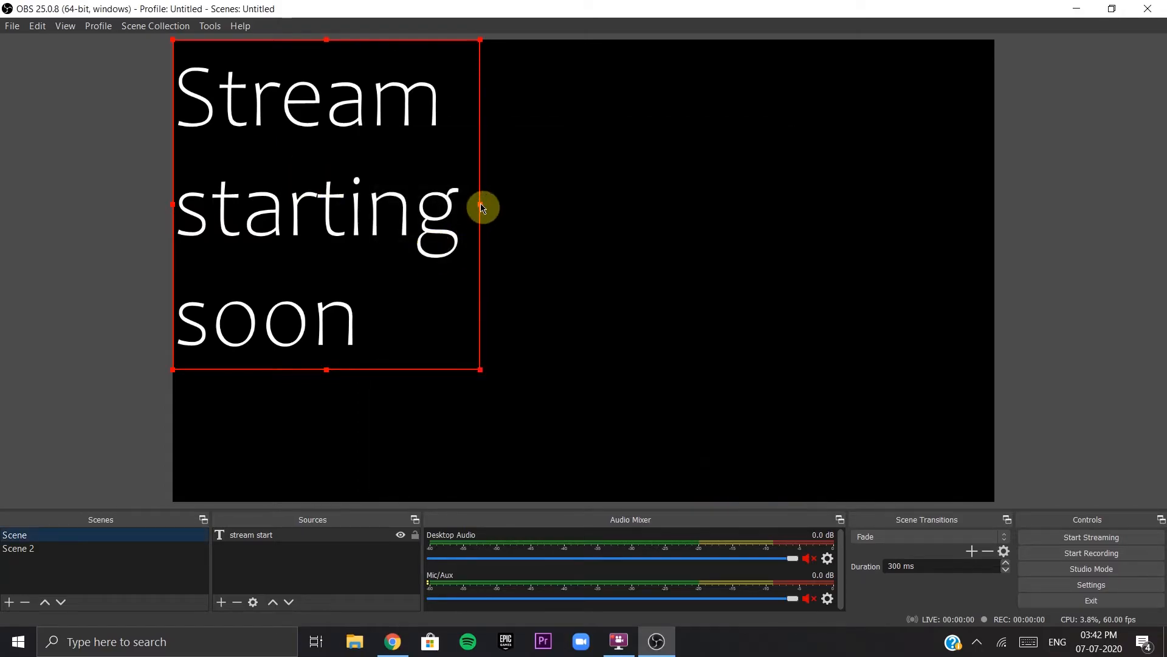
Step: Enlarge the "Stream starting soon" text to nearly the canvas height and centre it on the canvas
left_click_drag(480, 204, 597, 207)
left_click_drag(379, 227, 588, 229)
left_click(900, 298)
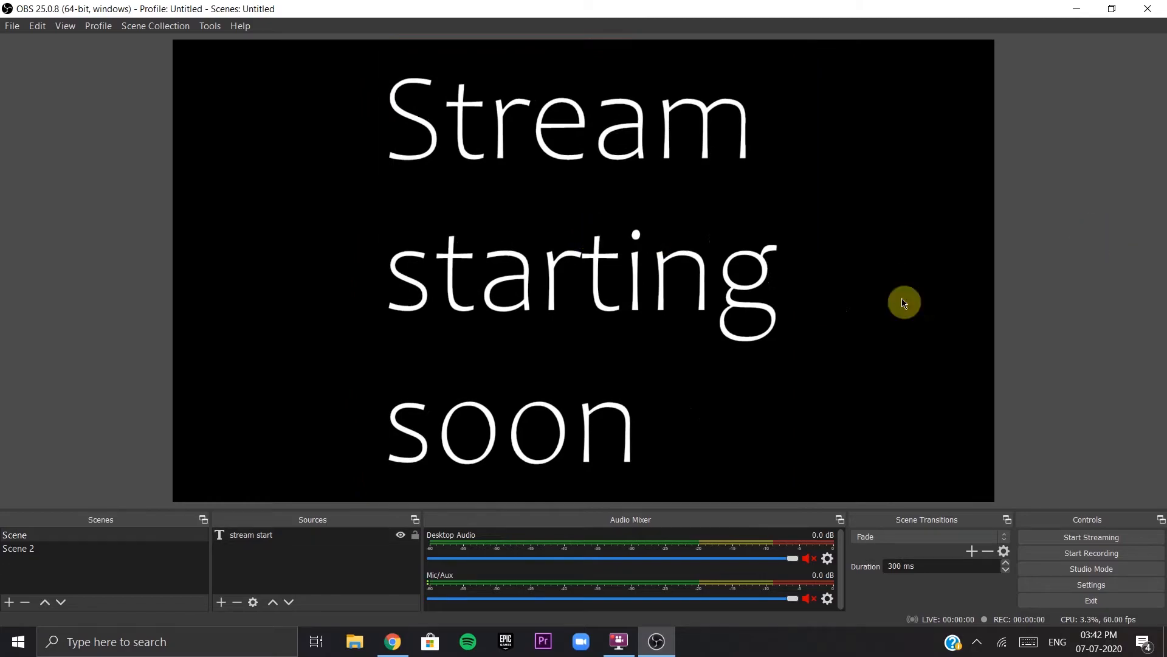
left_click(270, 538)
left_click(328, 573)
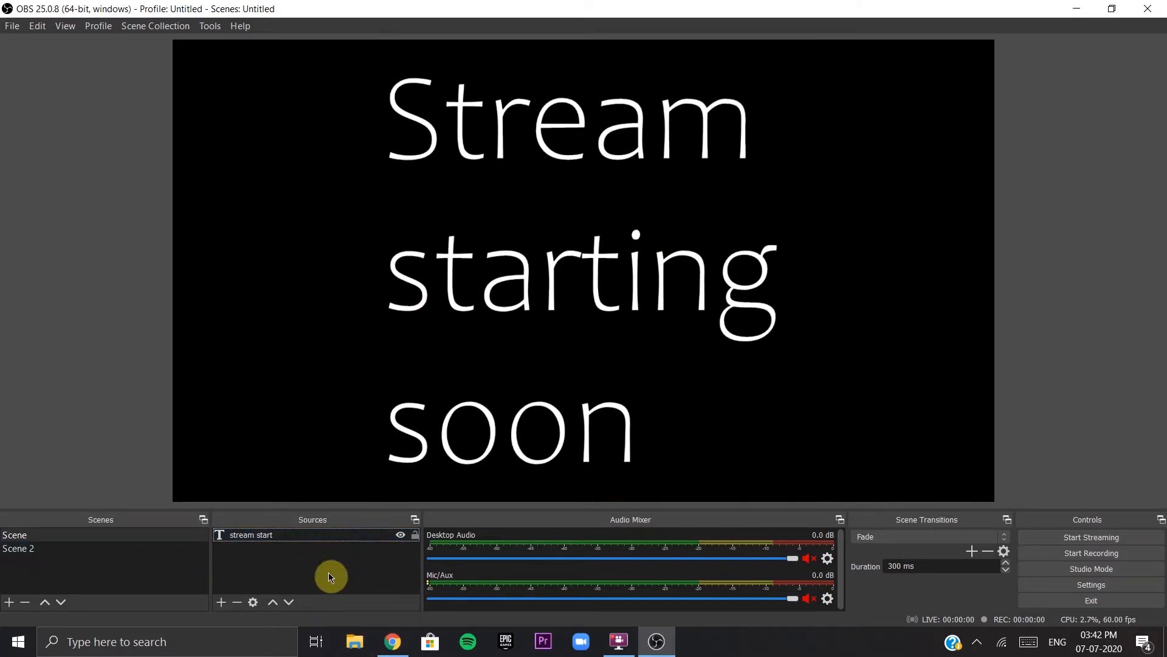
Step: In Scene 2, add a Text (GDI+) source reading "gameplay" and move it to the middle of the canvas
left_click(167, 548)
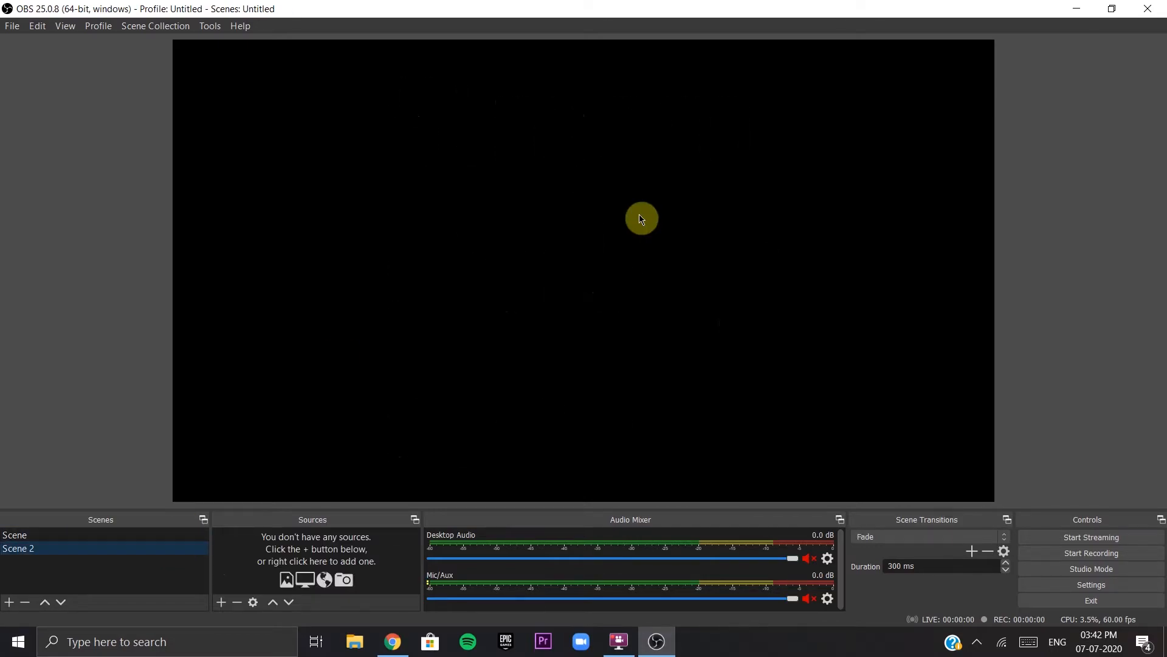
left_click(225, 599)
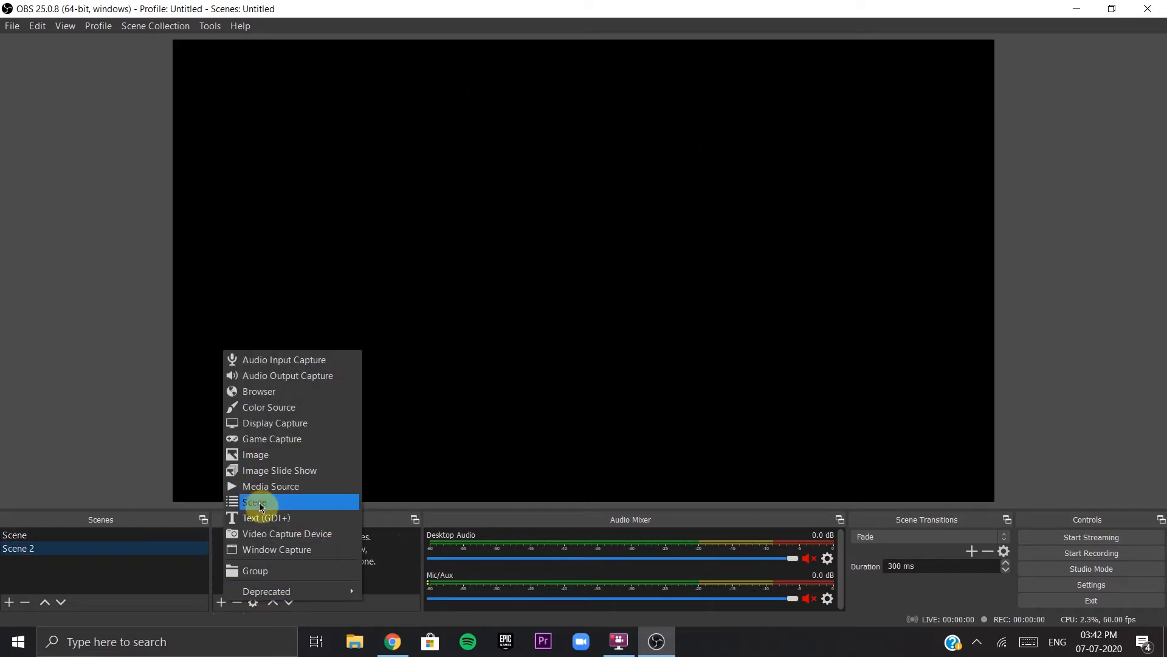
left_click(271, 518)
left_click(625, 401)
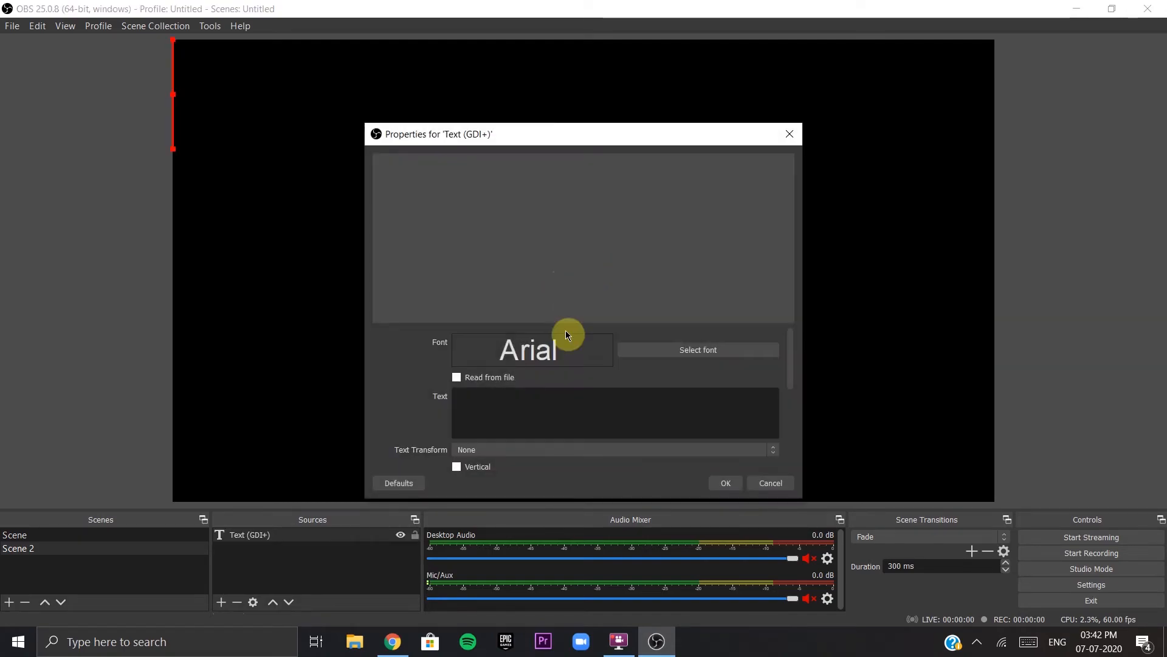
left_click(542, 412)
type("me")
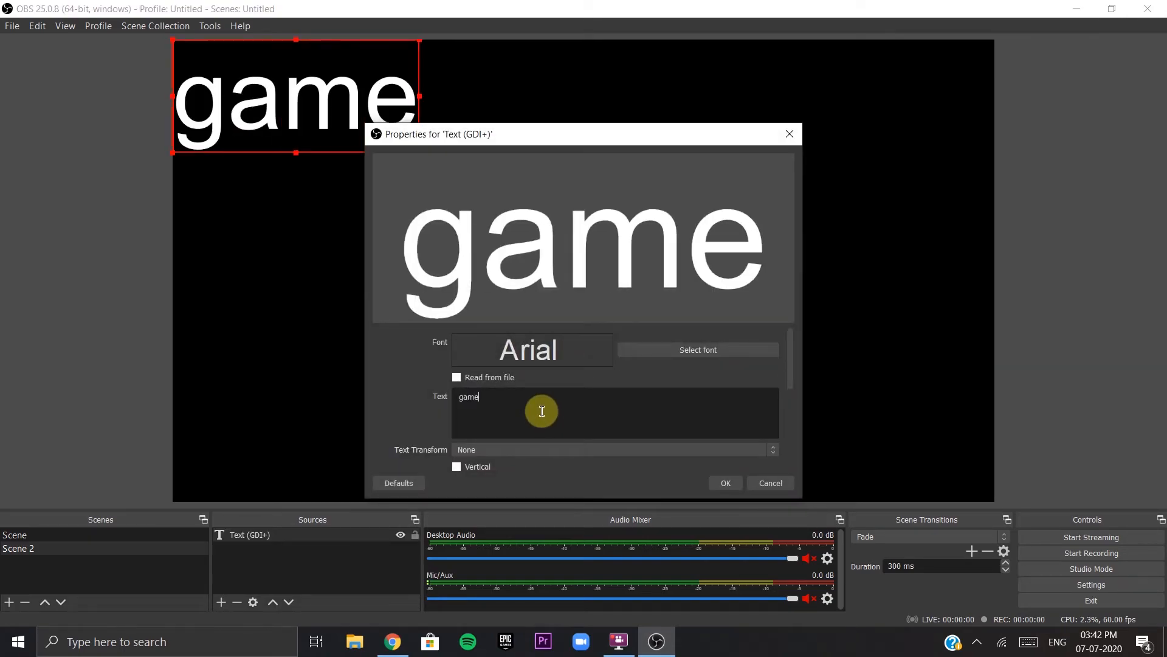
type("play")
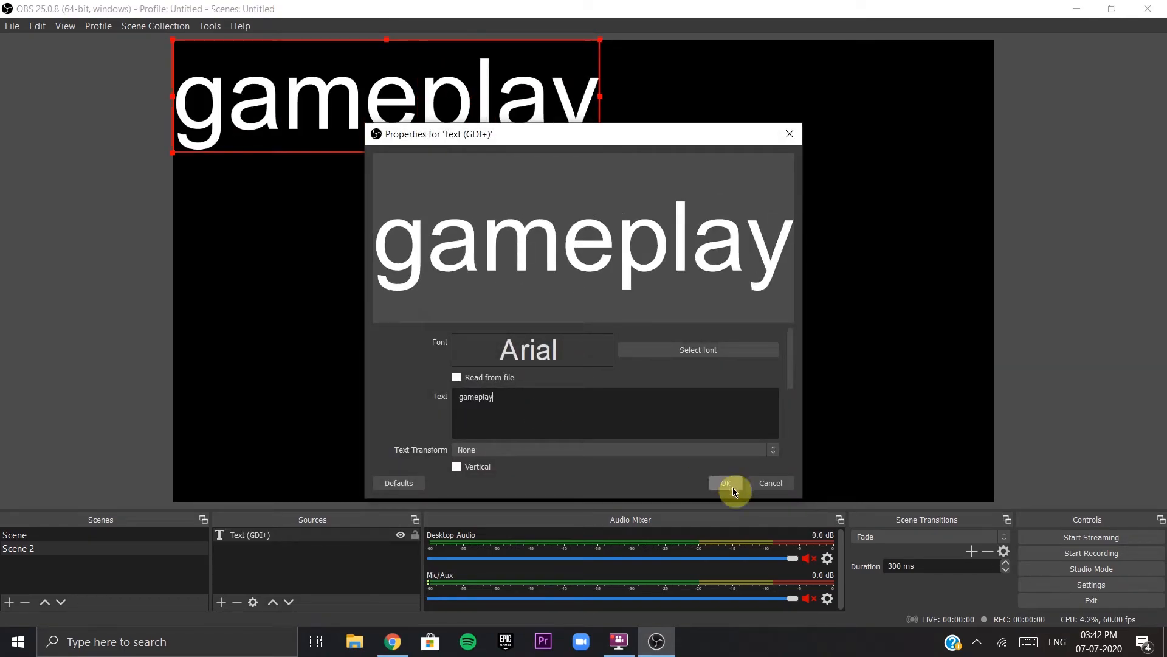
left_click(728, 483)
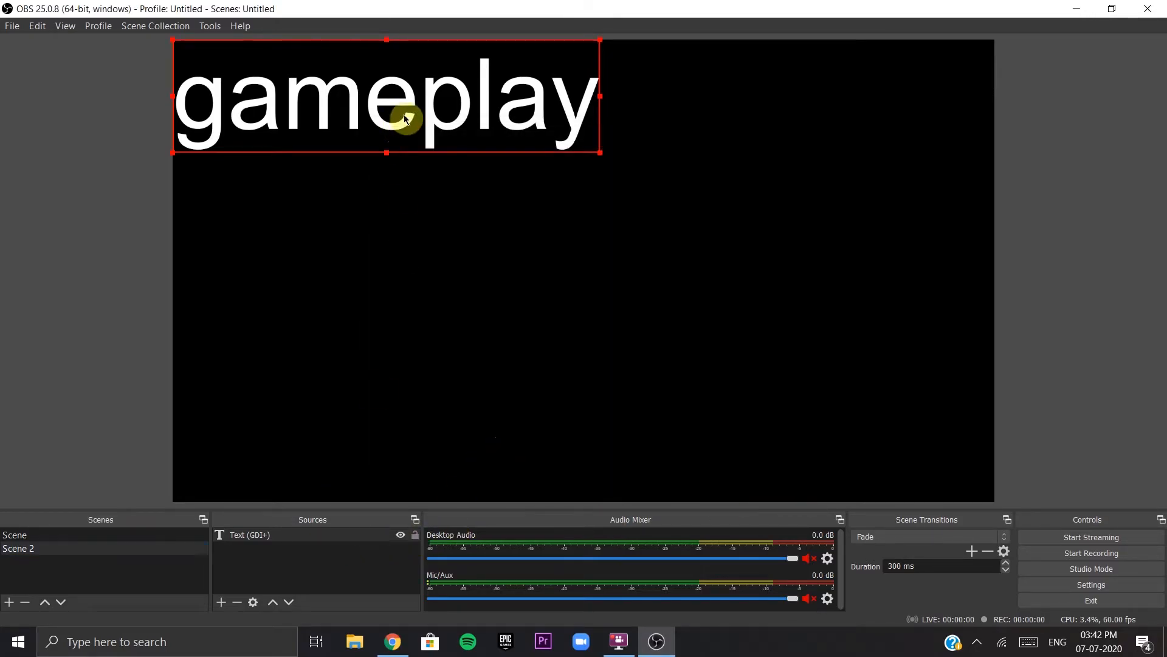
left_click_drag(404, 118, 610, 303)
Step: Switch to the first scene and back to Scene 2 to compare their texts and view the transition
left_click(144, 535)
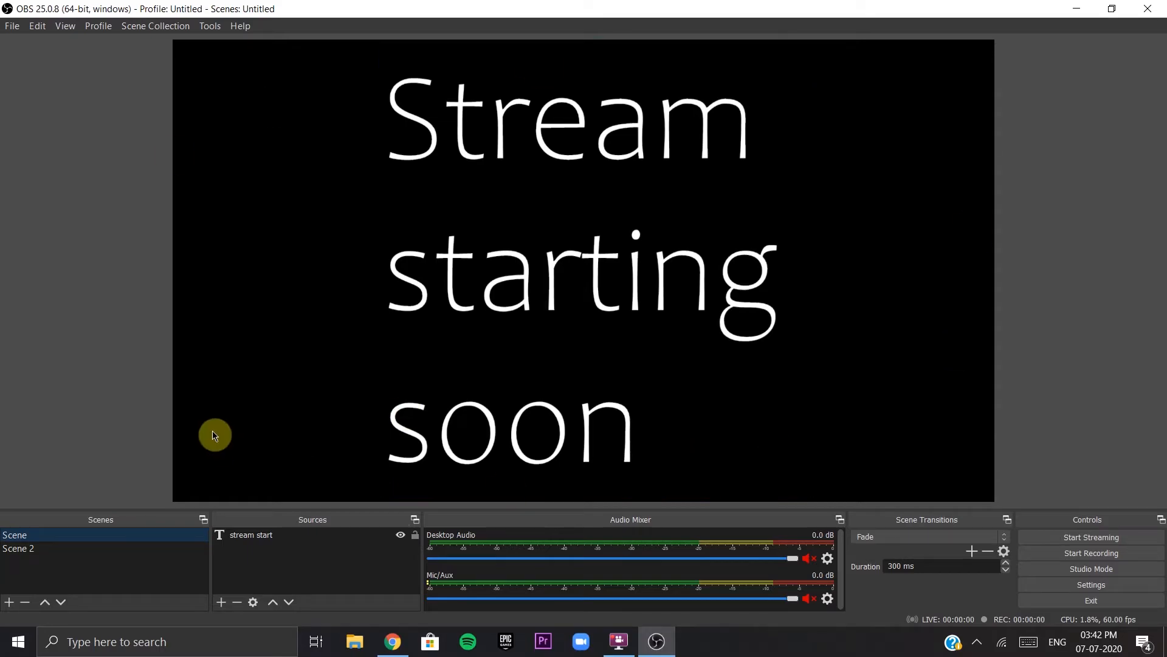
left_click(88, 546)
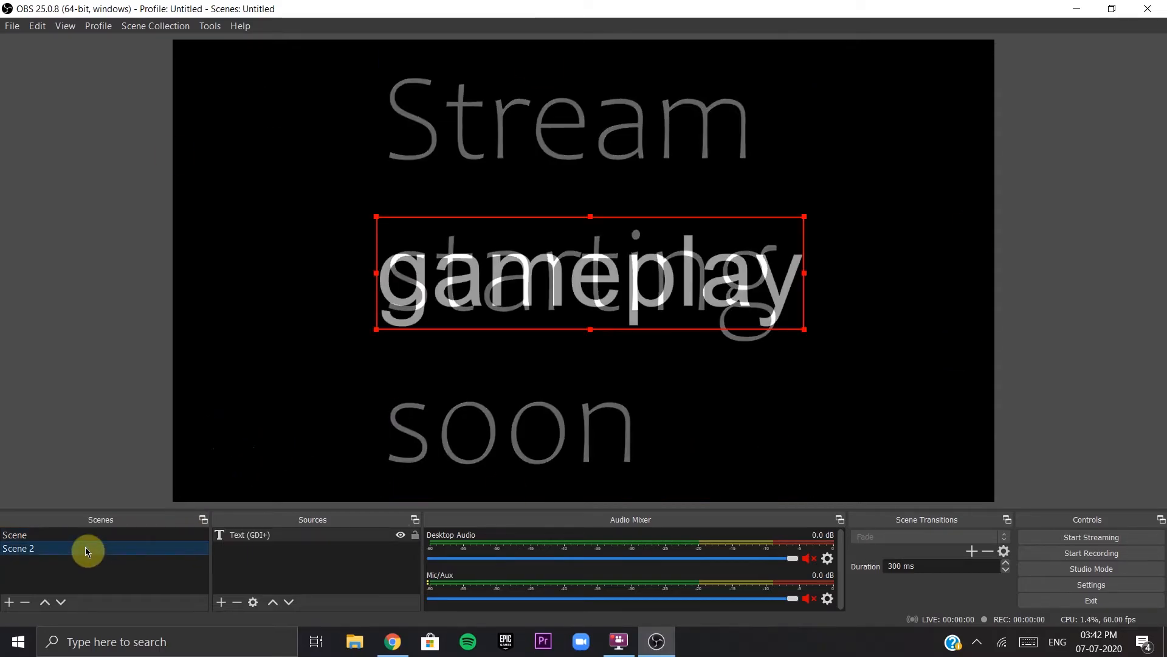
left_click_drag(1164, 236, 1041, 361)
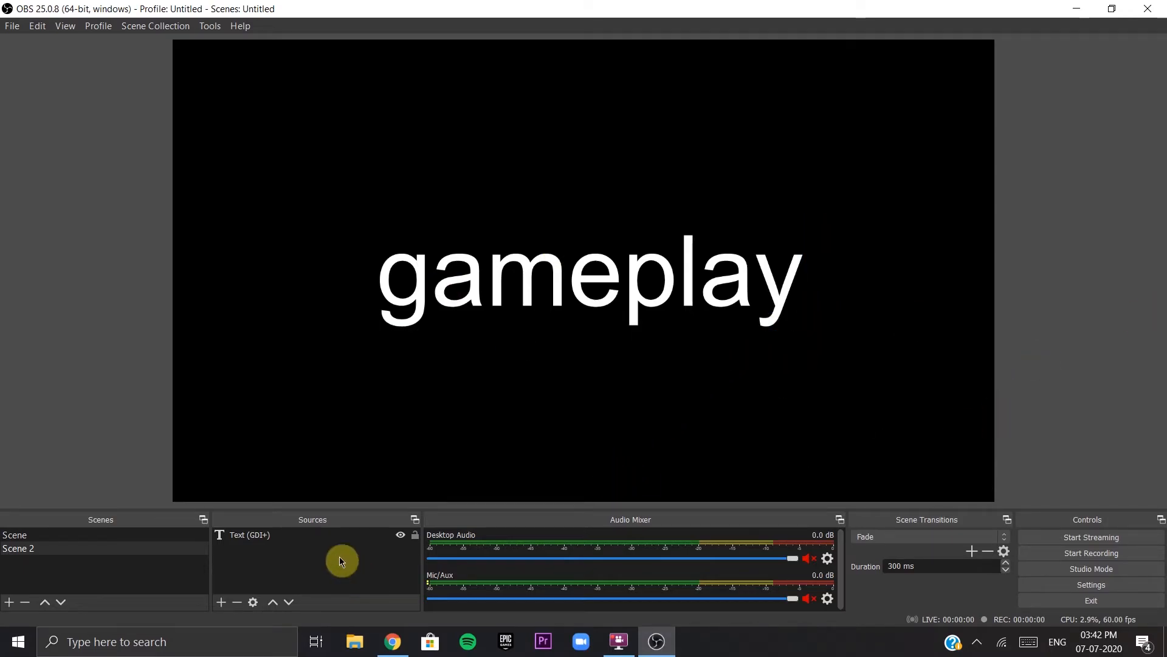
Step: Remove the "gameplay" text source from Scene 2
left_click(331, 537)
key("Delete")
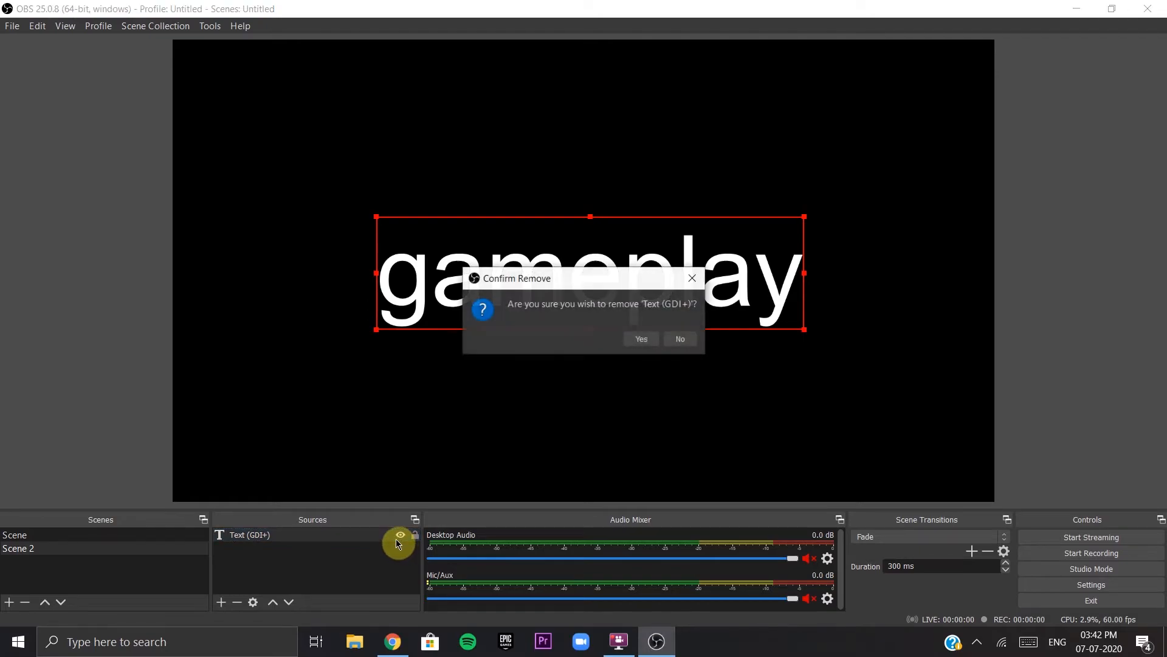
left_click(643, 342)
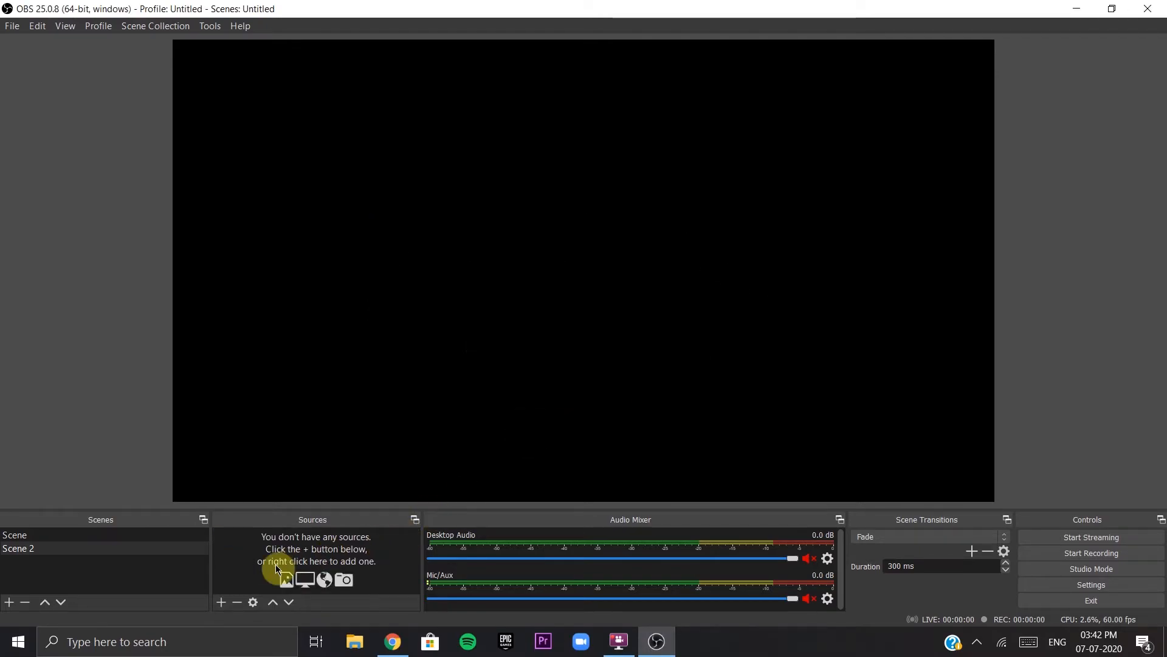
Step: Add a new visible Display Capture source to Scene 2, capturing Display 1 with the cursor included
left_click(221, 602)
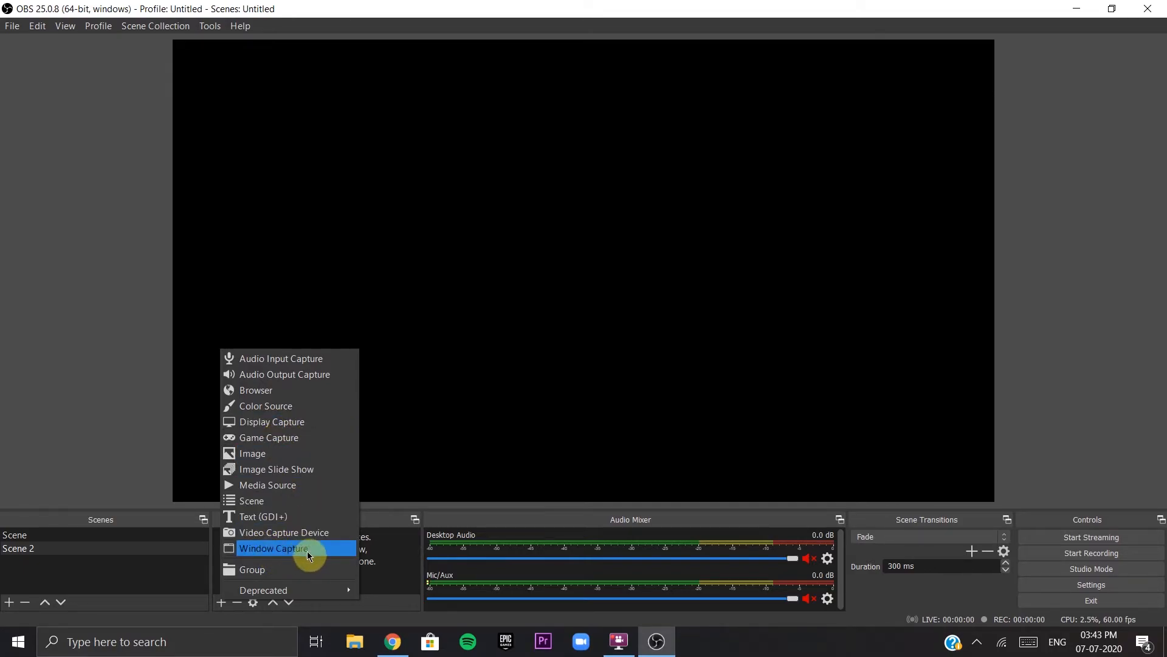
left_click(296, 422)
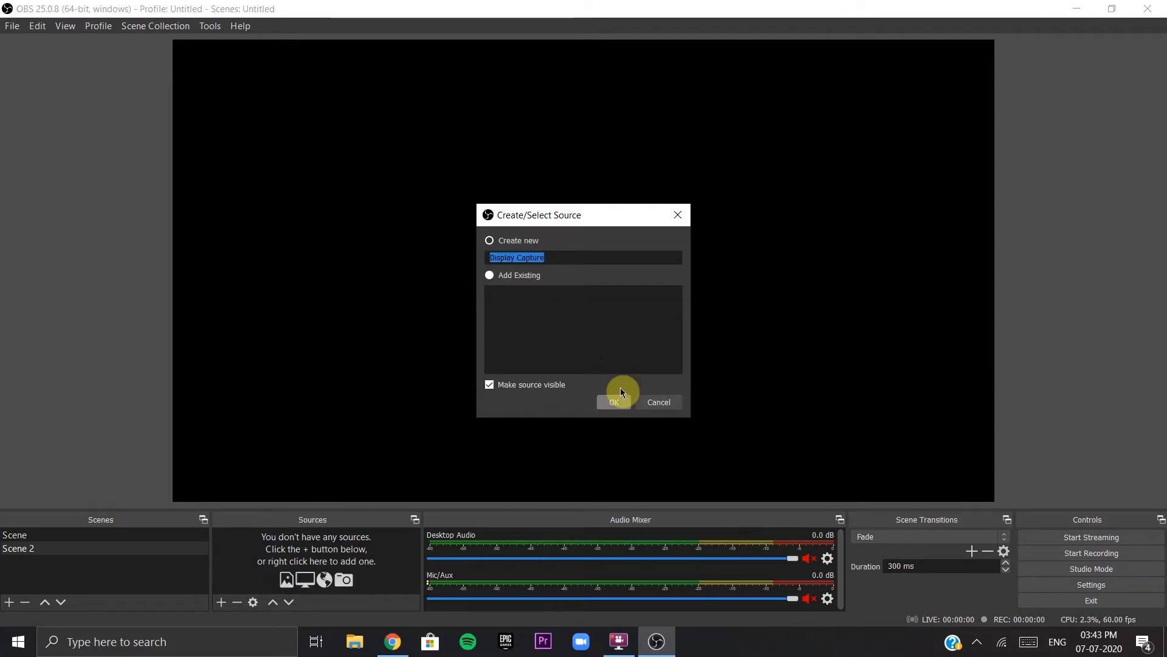
left_click(615, 401)
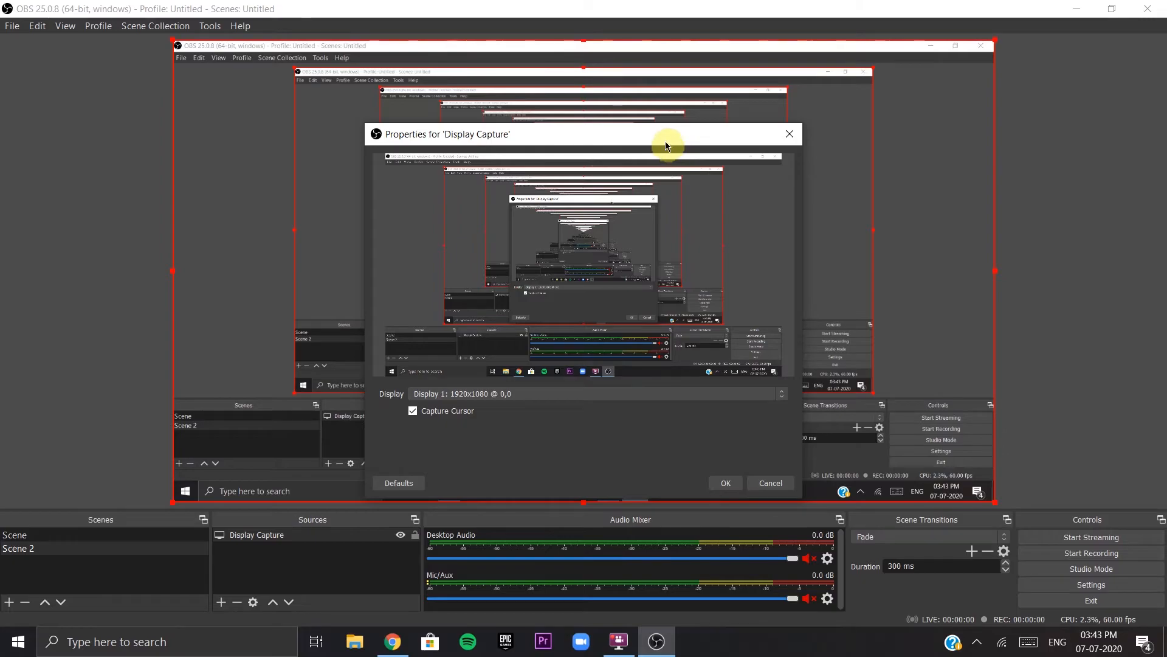
left_click_drag(665, 141, 687, 103)
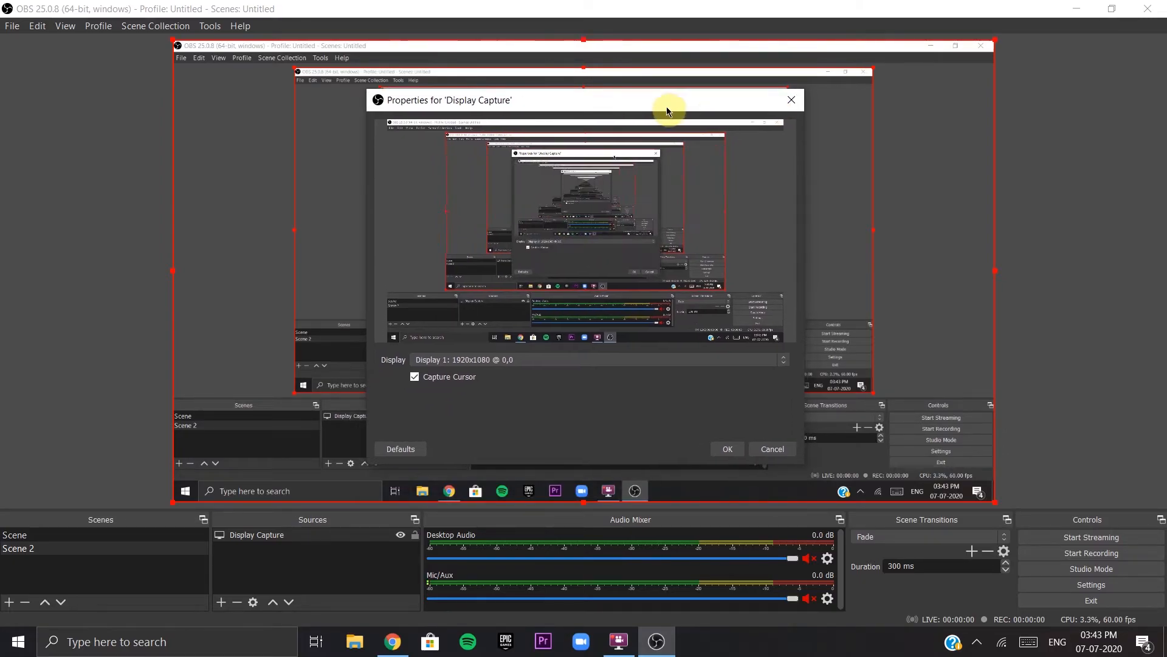
left_click(489, 360)
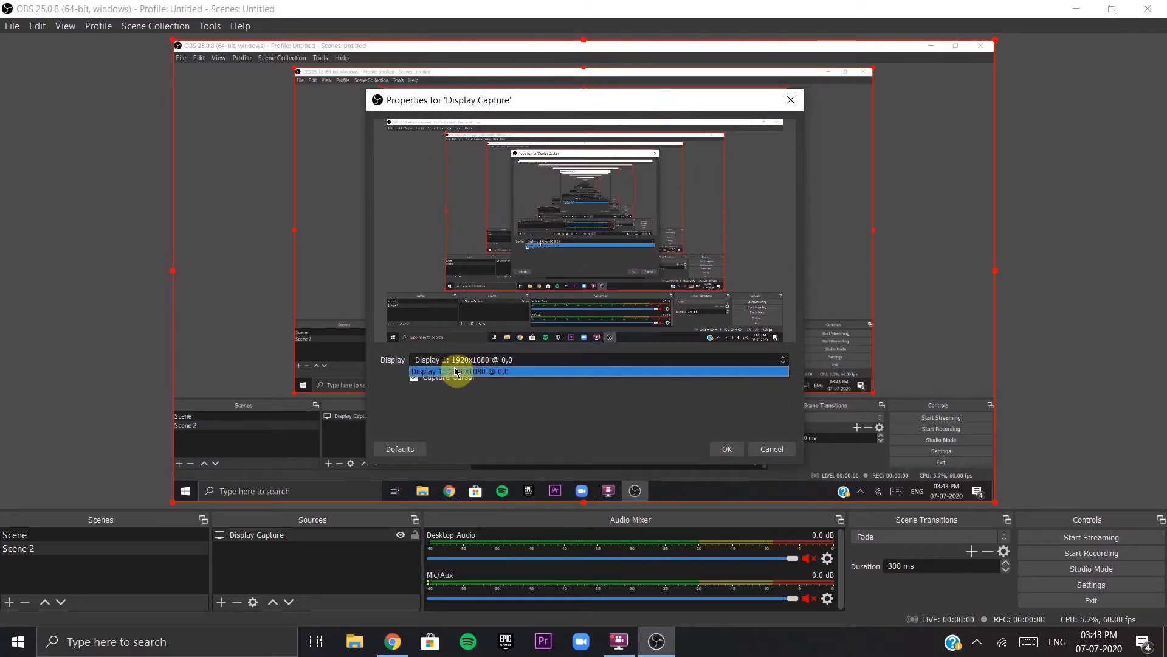
left_click(501, 373)
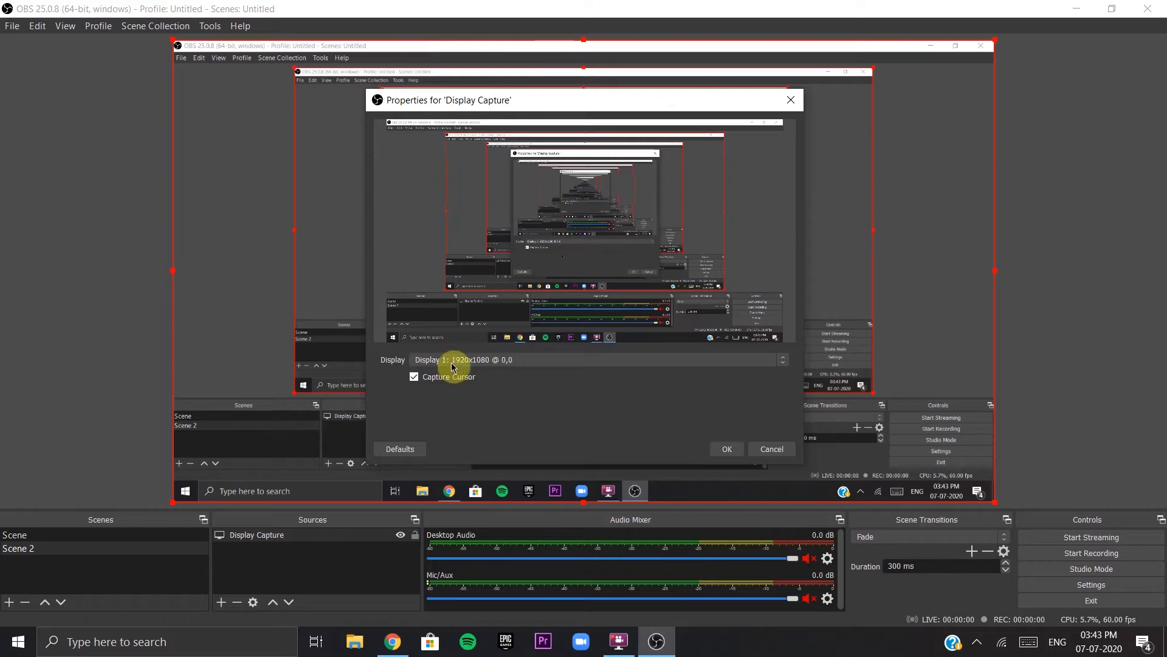
left_click(729, 451)
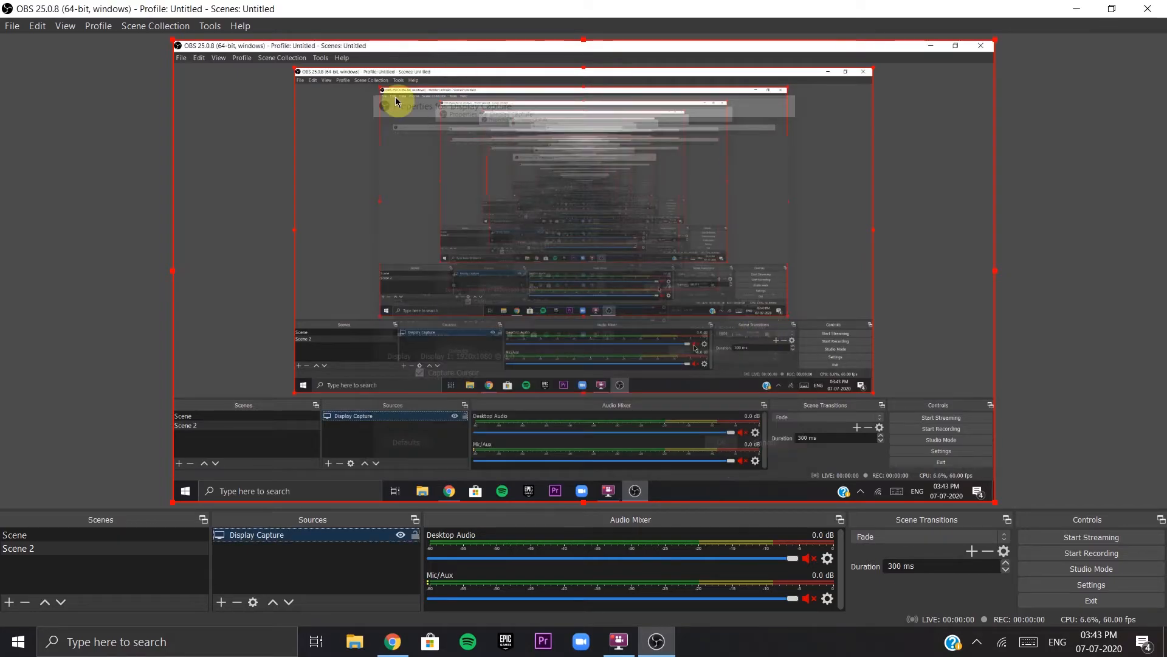
Step: Move the display capture around the canvas and realign it with the canvas edges
left_click_drag(506, 359, 543, 416)
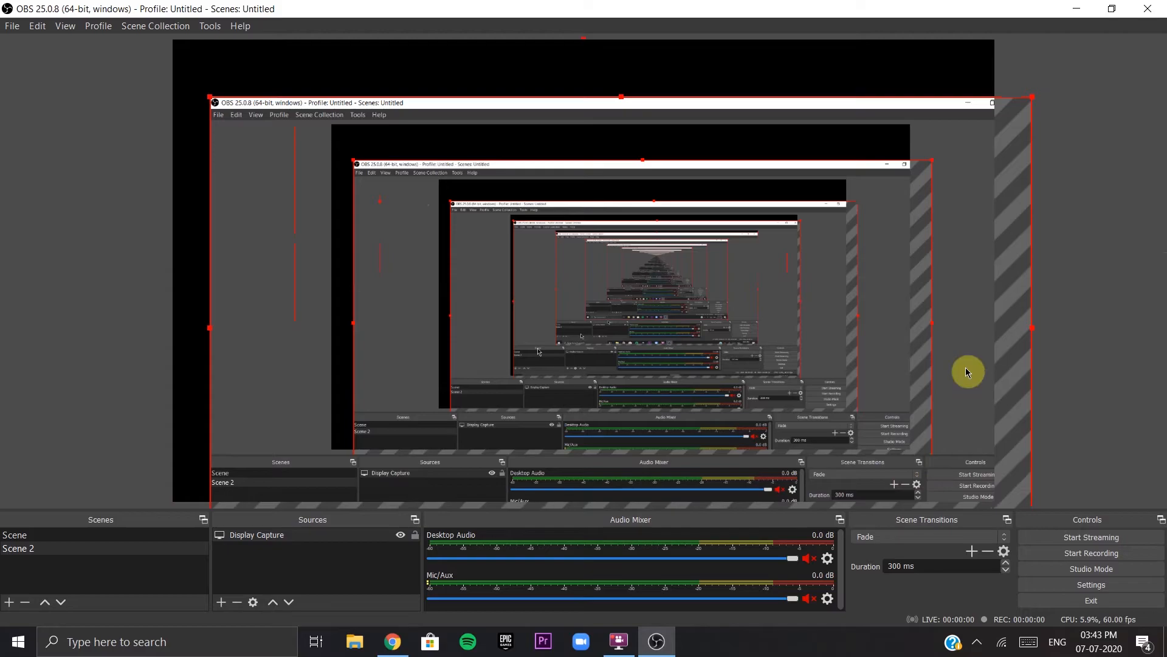
left_click_drag(474, 344, 435, 292)
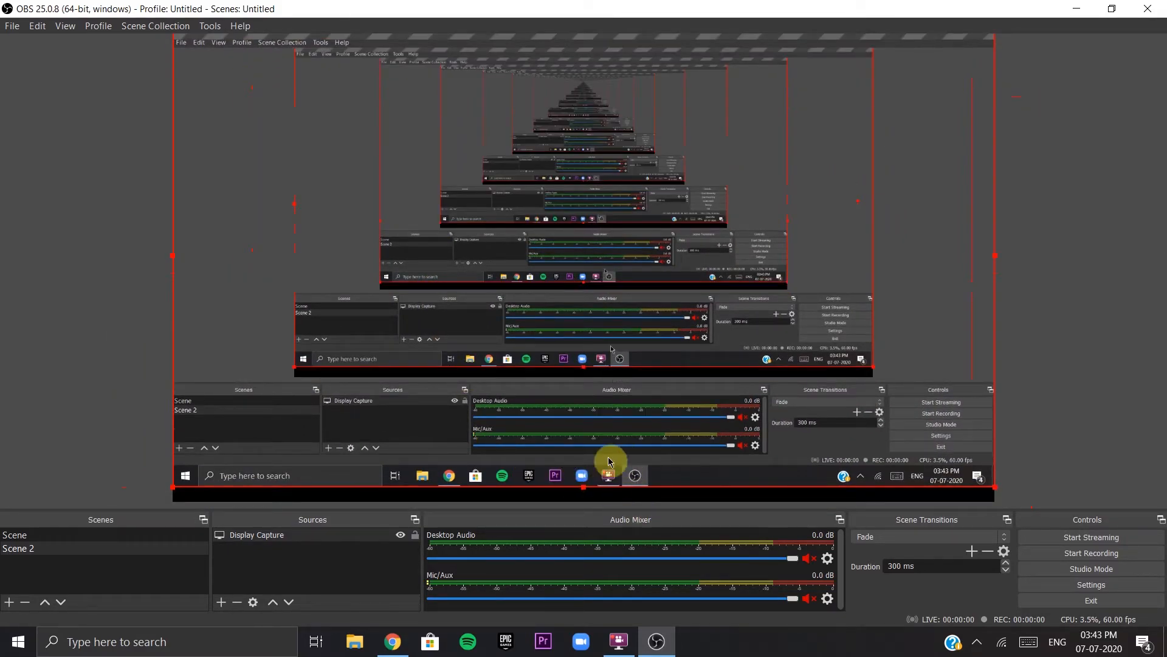
left_click_drag(723, 213, 725, 240)
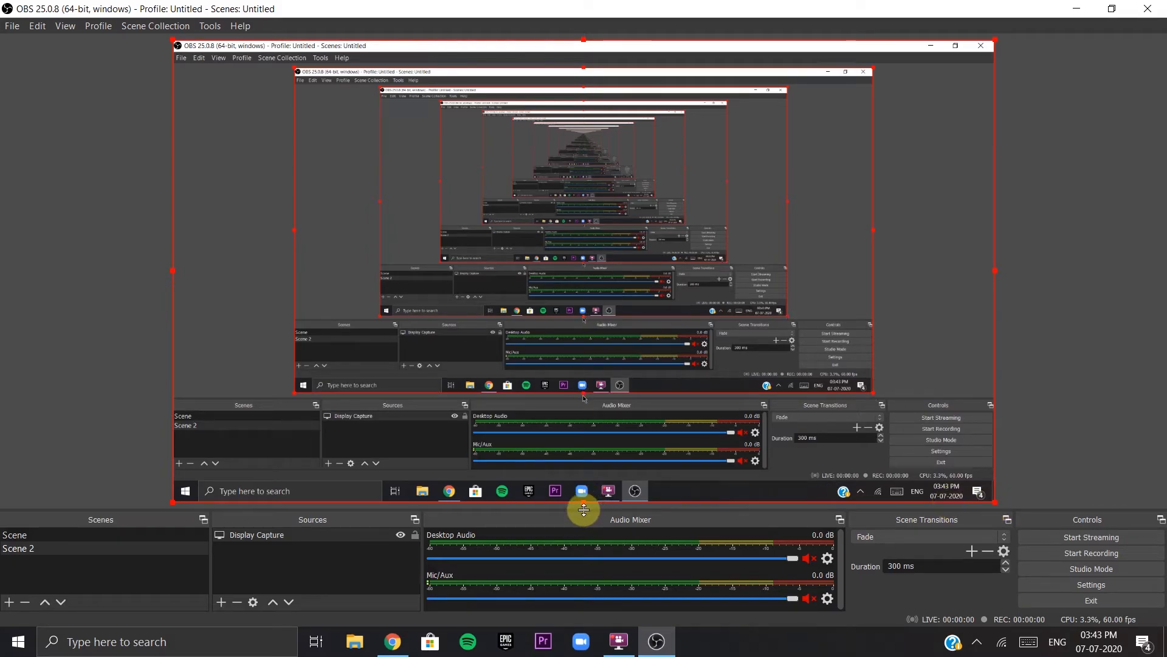
Step: Enlarge the display capture slightly beyond the canvas, and shrink and re-maximize the program window to view the live desktop capture
left_click_drag(582, 506, 584, 513)
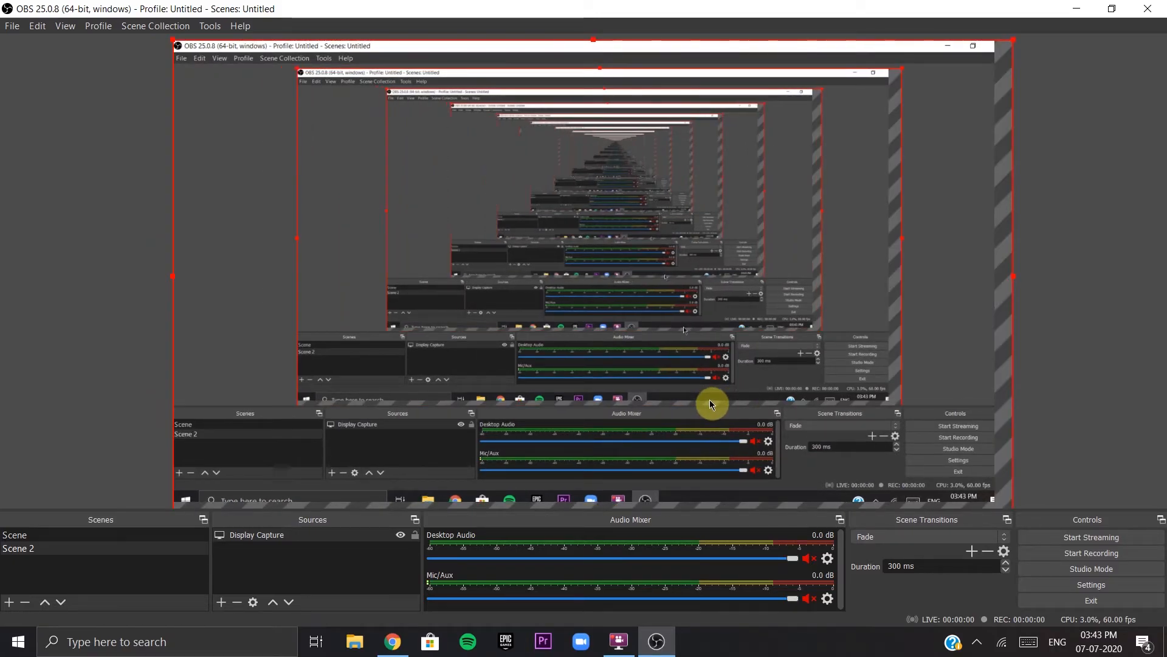
left_click(122, 182)
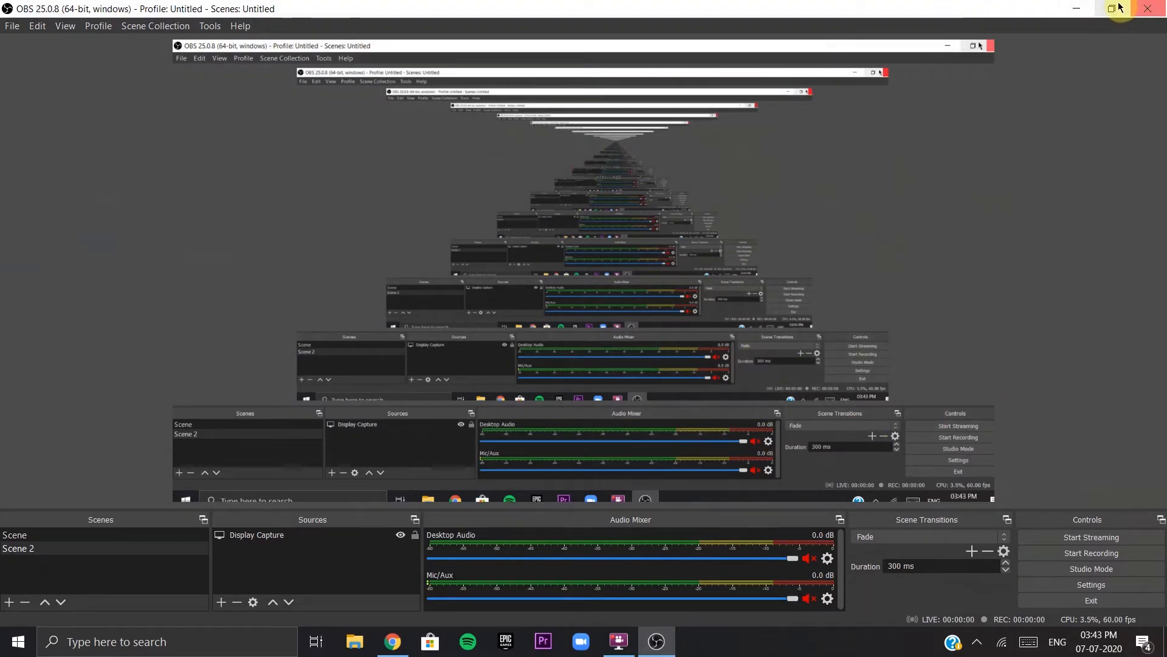
left_click(1121, 8)
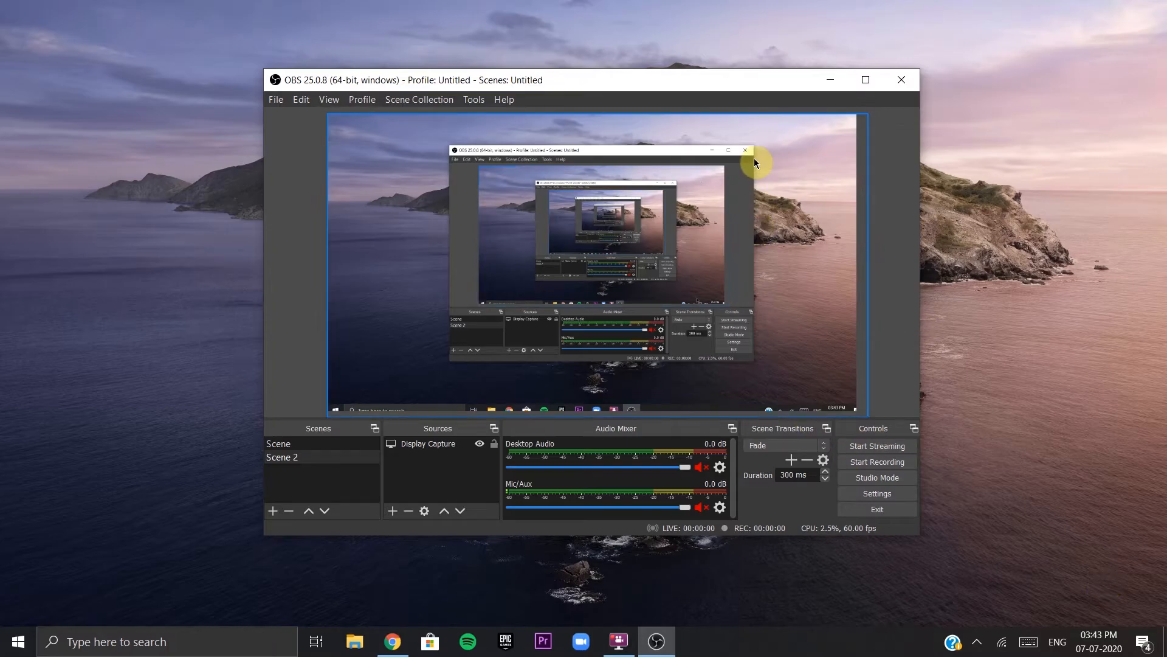
left_click_drag(768, 78, 771, 2)
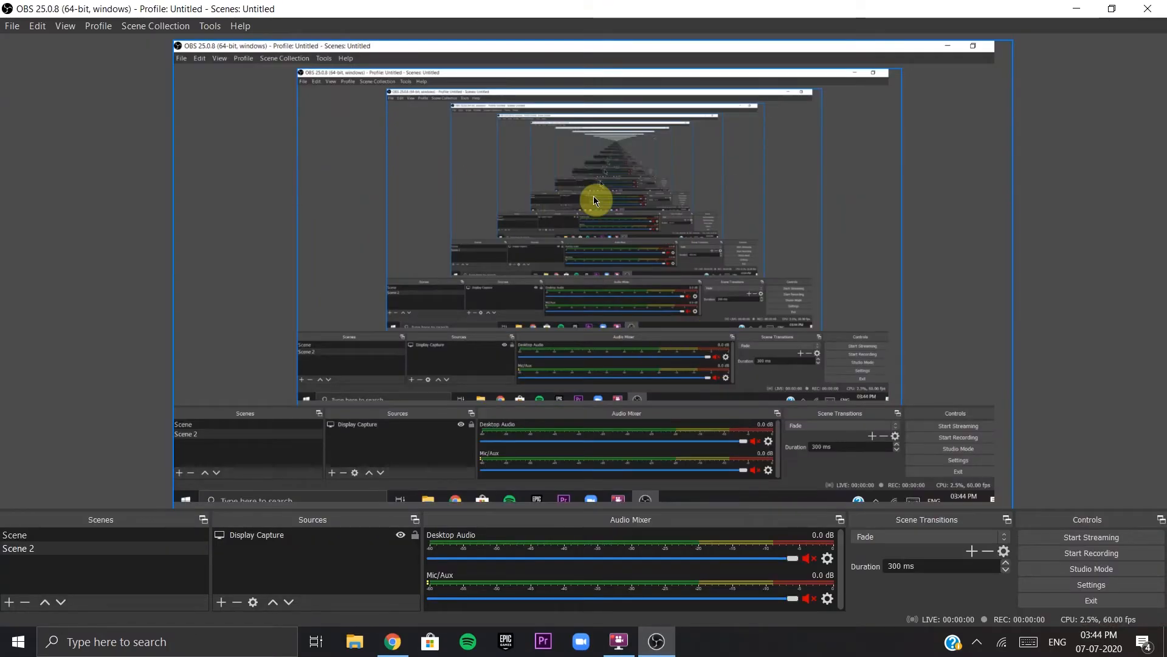
Step: Remove the Display Capture source from Scene 2
left_click(370, 536)
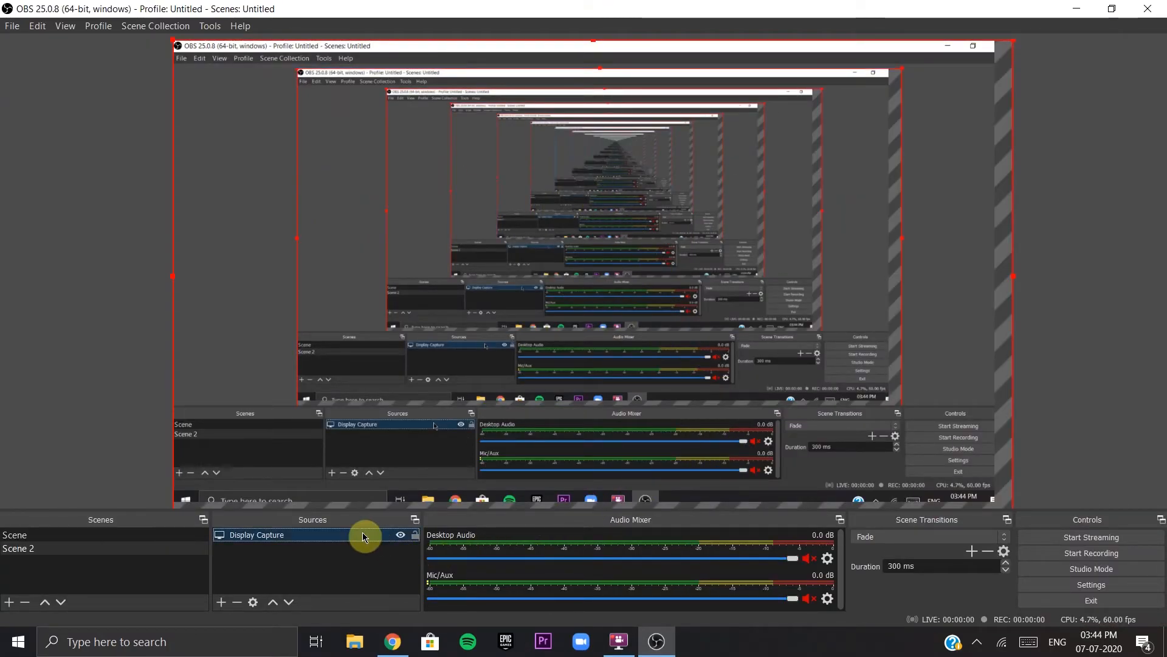
key("Delete")
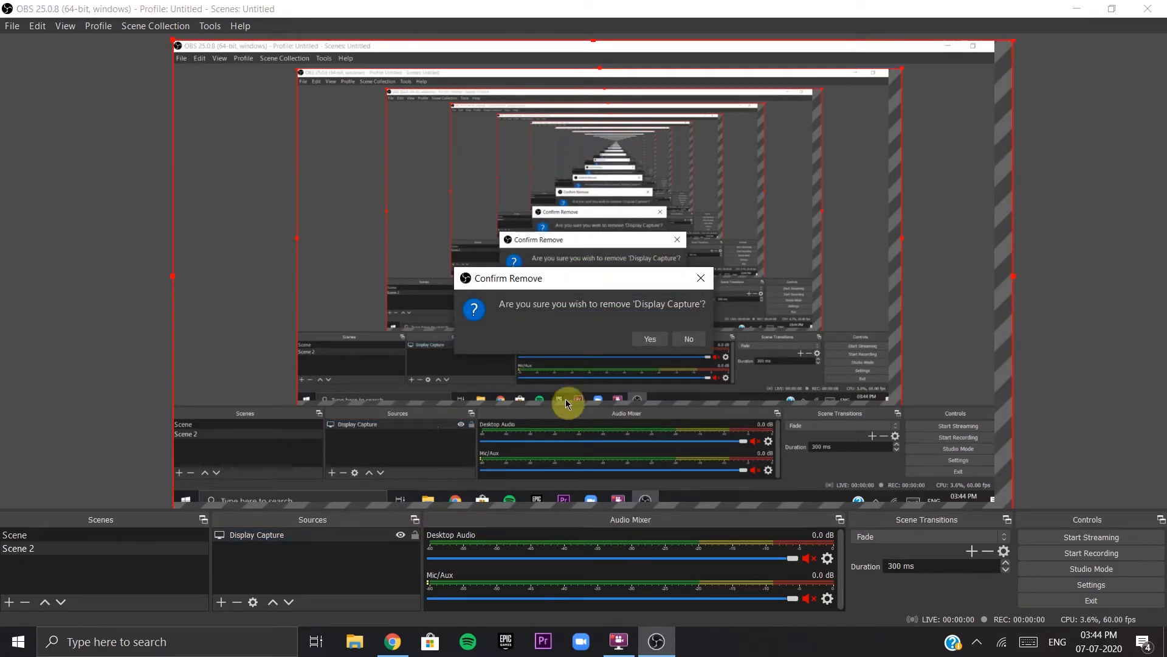
left_click(650, 338)
Step: Add a new visible Window Capture source to Scene 2, trying the Netflix window before choosing FlashBack Express 5 Recorder
left_click(222, 601)
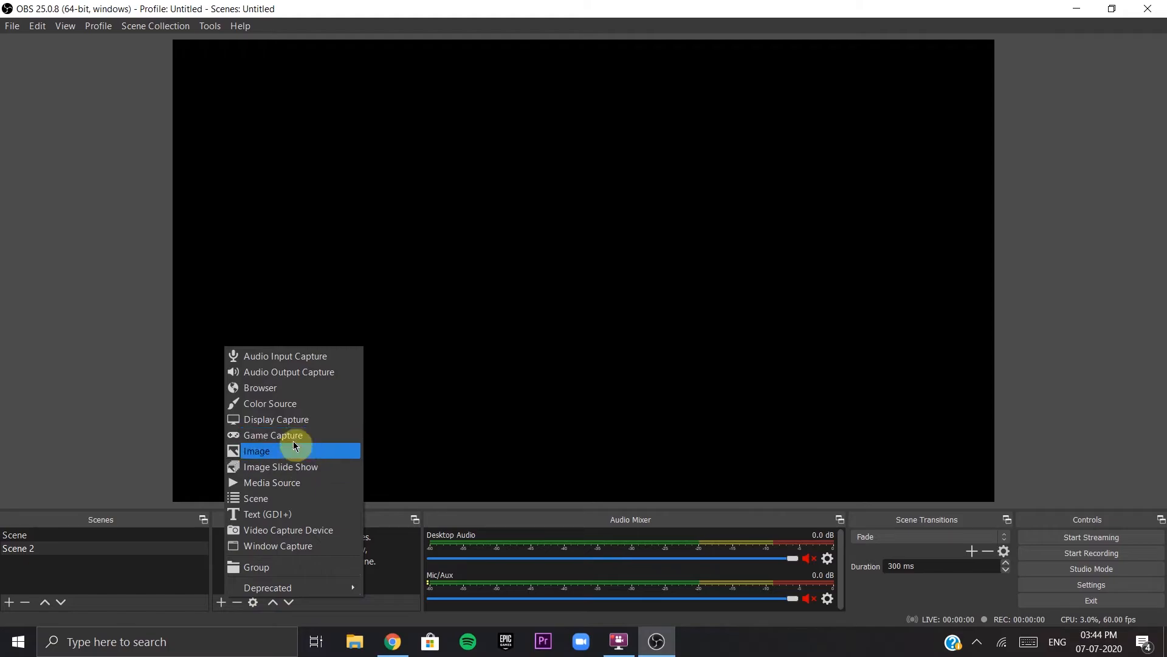
left_click(318, 546)
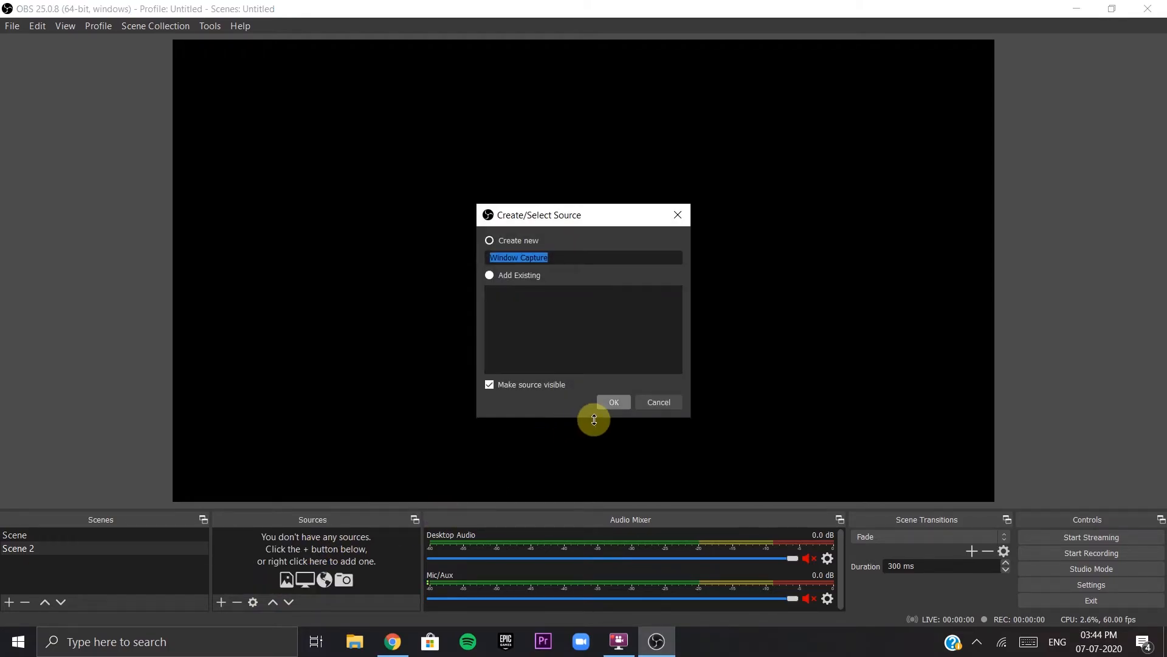
left_click(612, 401)
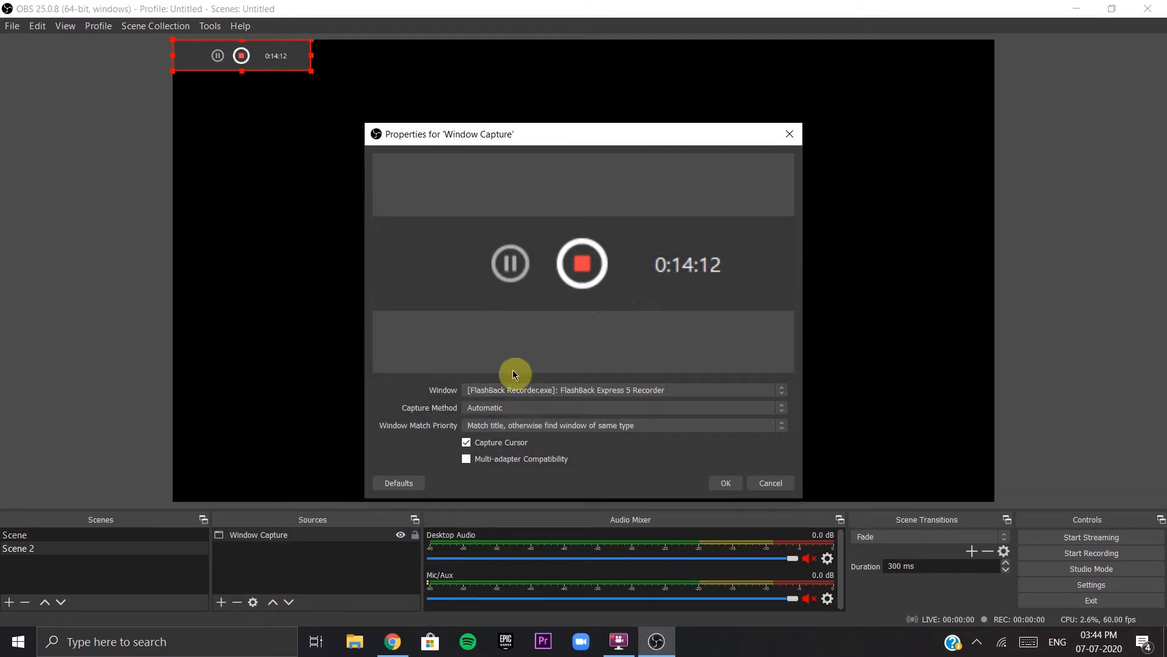
left_click(533, 390)
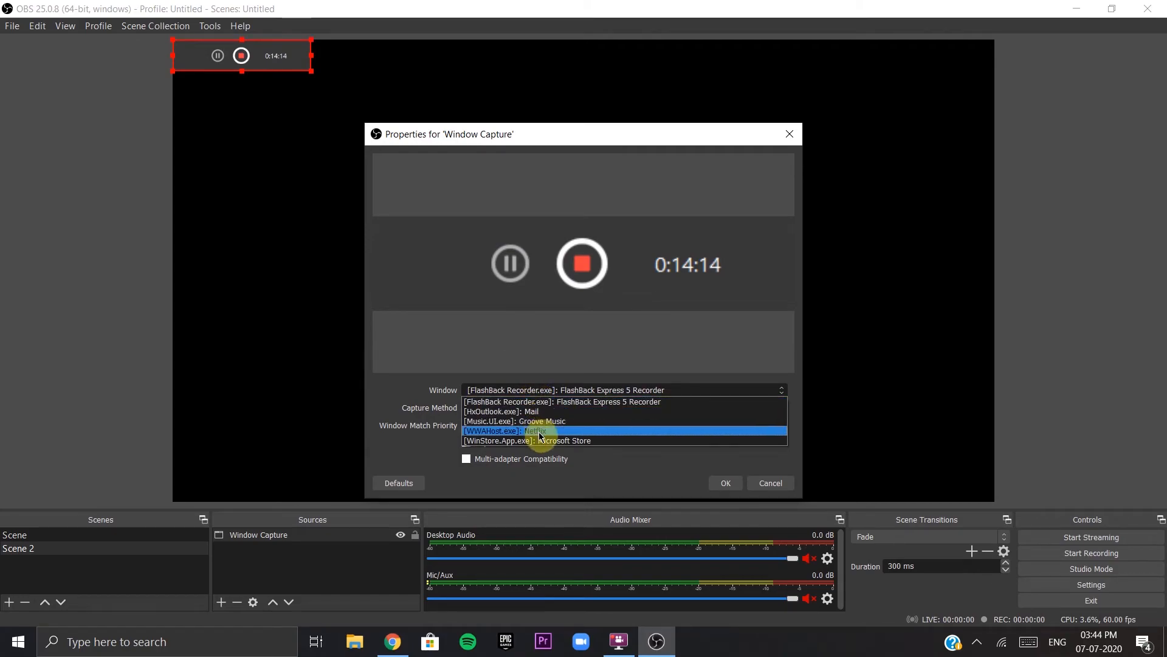
left_click(543, 433)
left_click(589, 391)
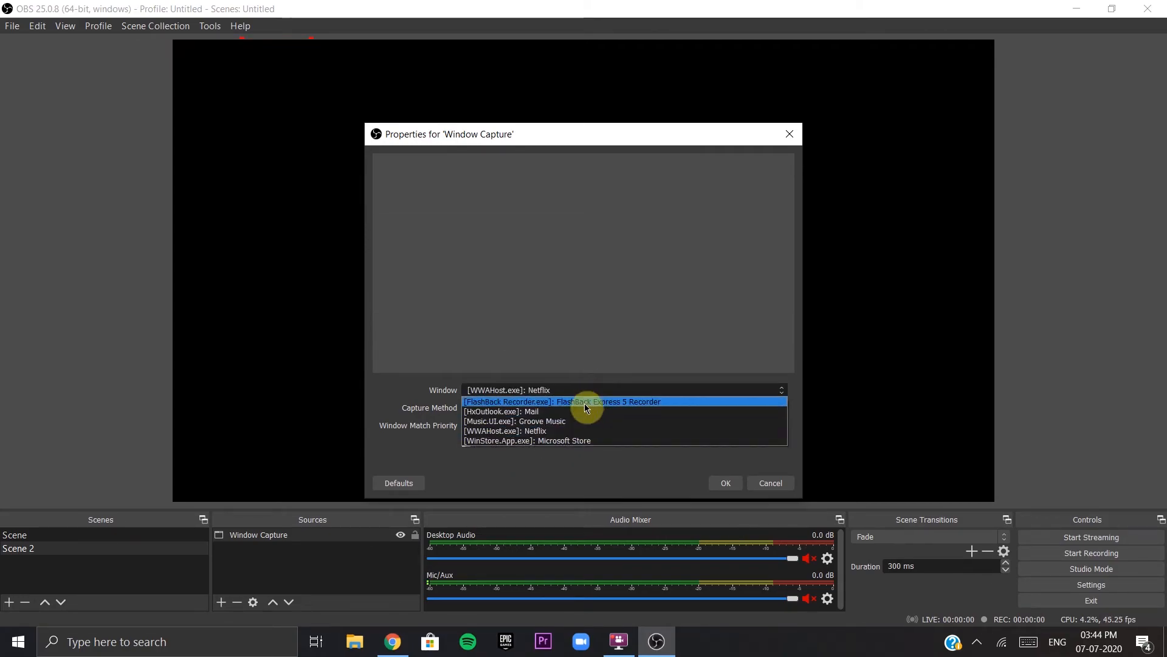
left_click(584, 404)
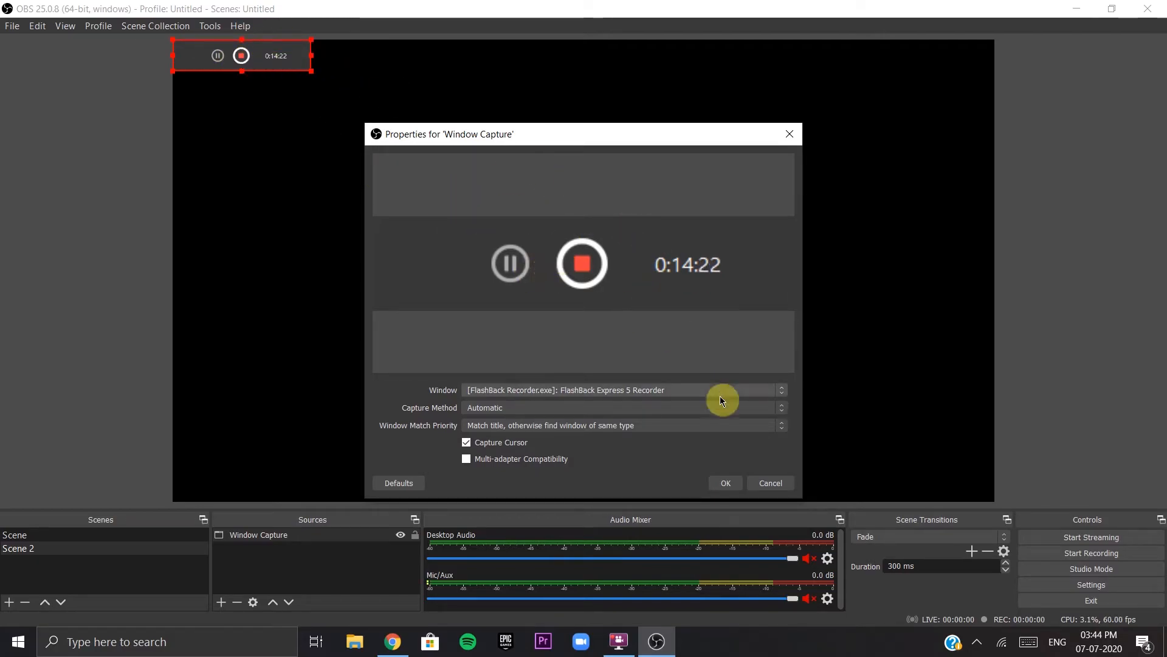
left_click(726, 481)
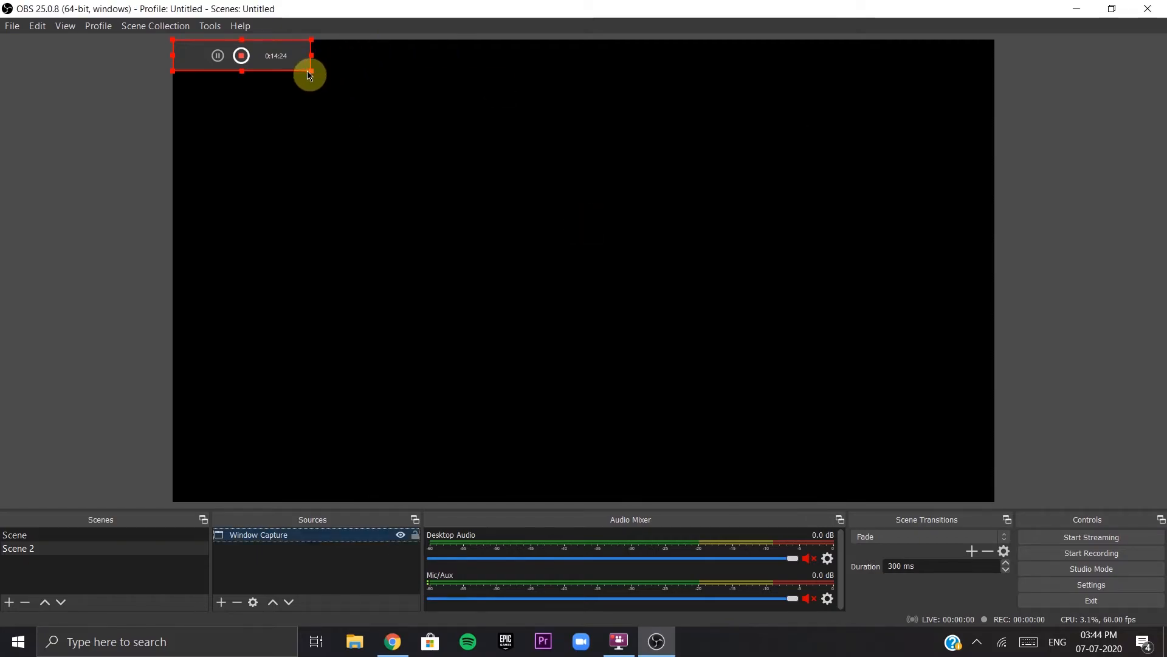
Step: Enlarge the window capture across most of the canvas width, and move the program window around the desktop before maximizing it again
left_click_drag(309, 76, 625, 261)
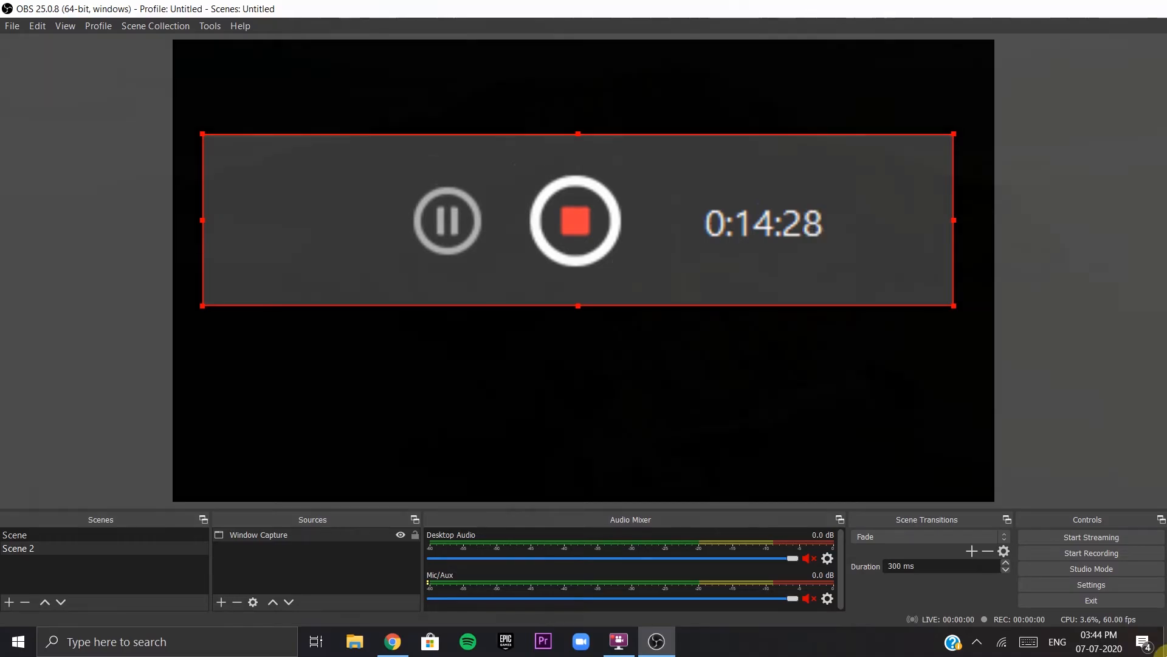
left_click_drag(912, 7, 770, 149)
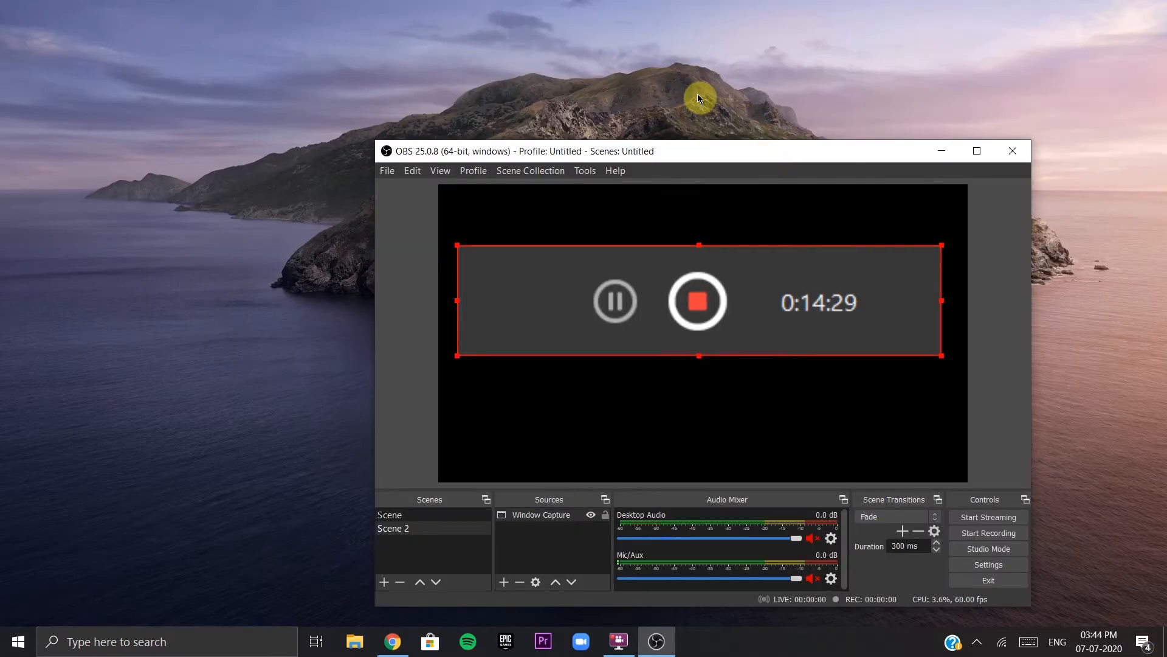
left_click_drag(698, 95, 655, 59)
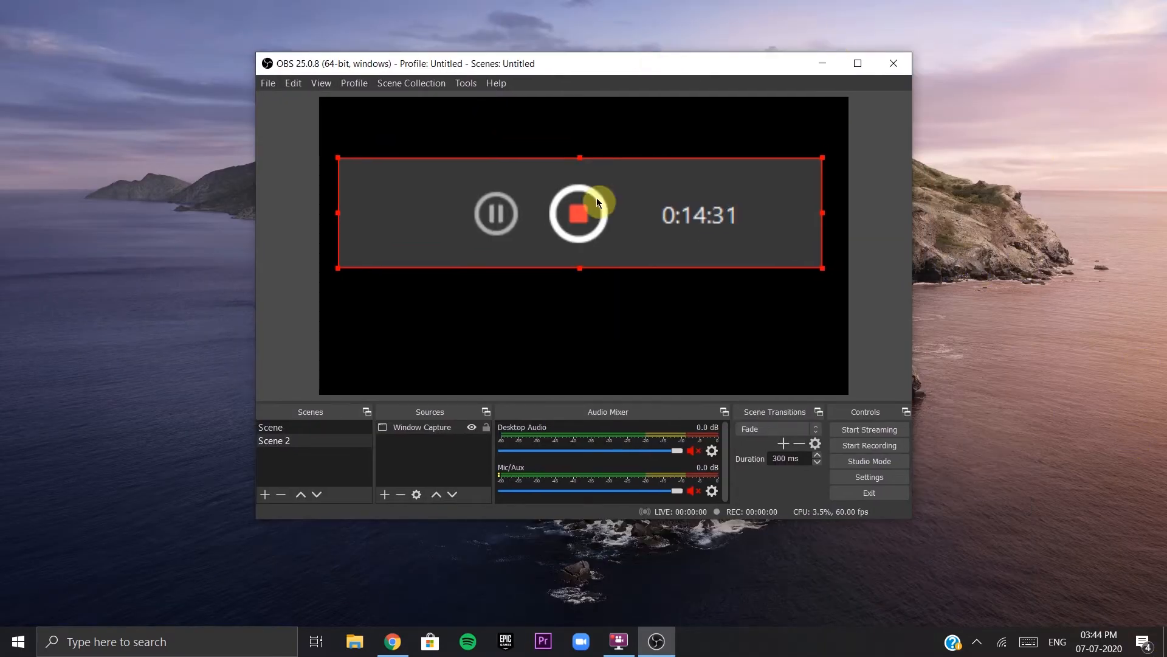
left_click_drag(639, 64, 607, 1)
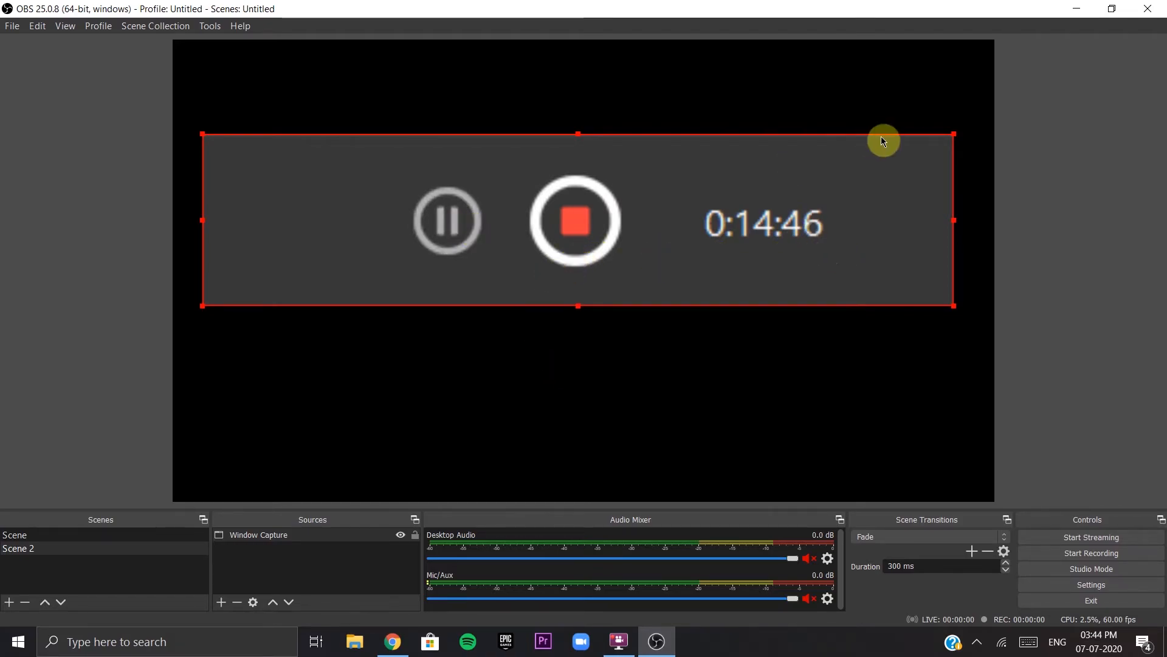
Step: Remove the Window Capture source from Scene 2
key("Delete")
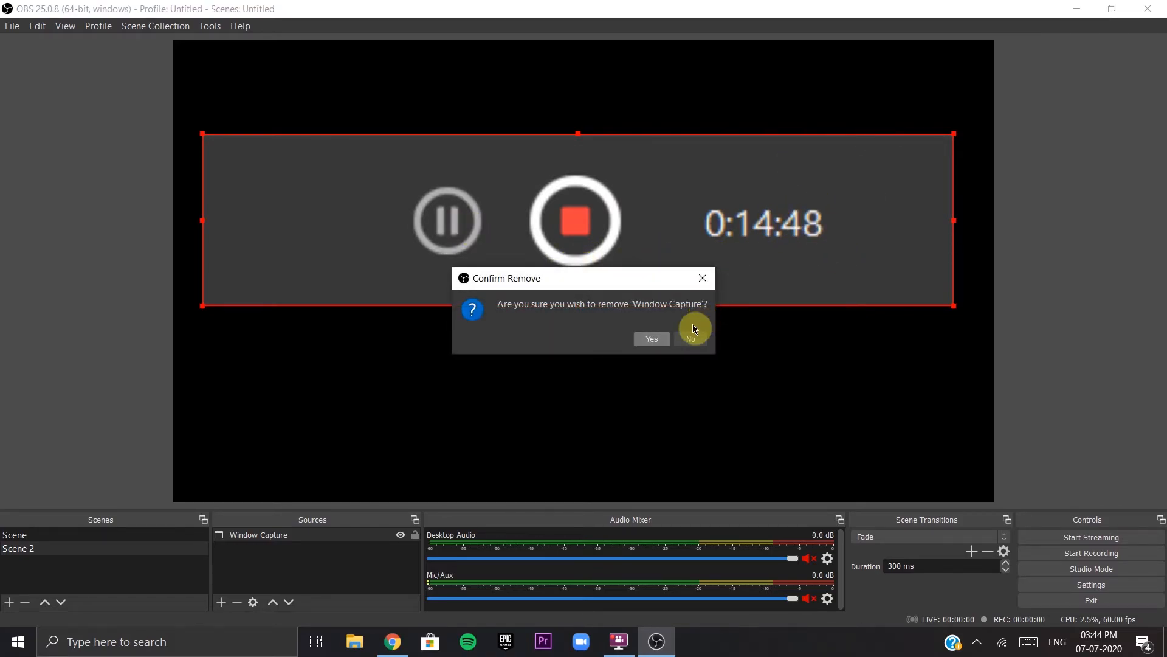
key("Return")
Step: Add a Game Capture source to Scene 2 with mode "Capture specific window" targeting FlashBack Express 5 Recorder
left_click(221, 602)
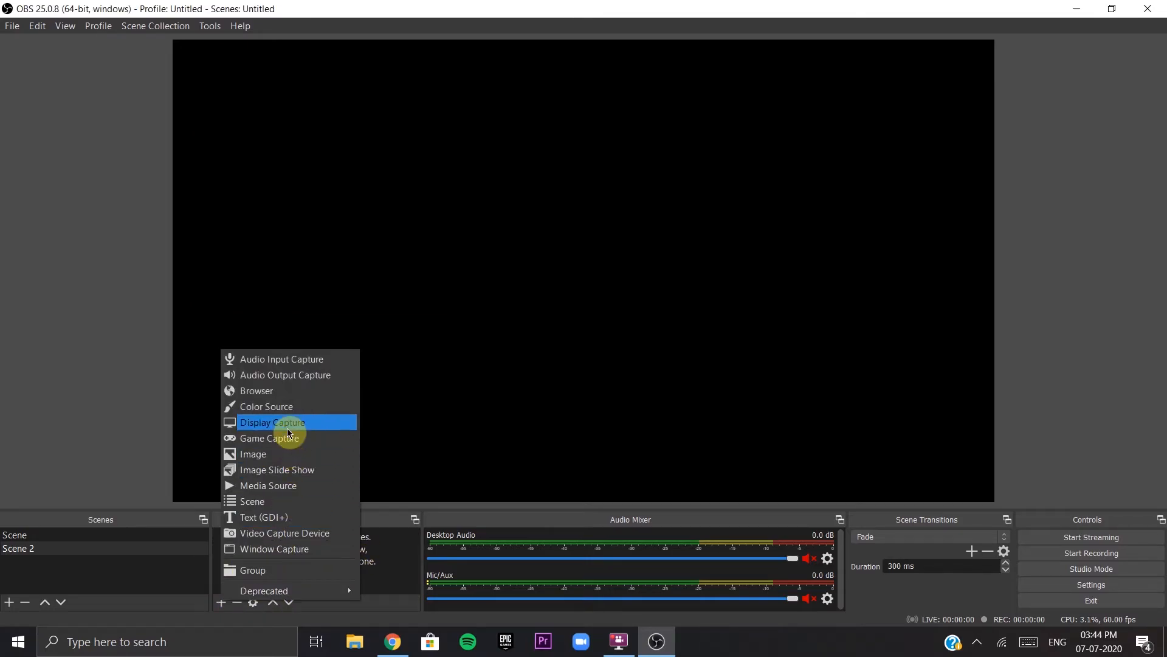
left_click(311, 550)
left_click(610, 406)
left_click(596, 363)
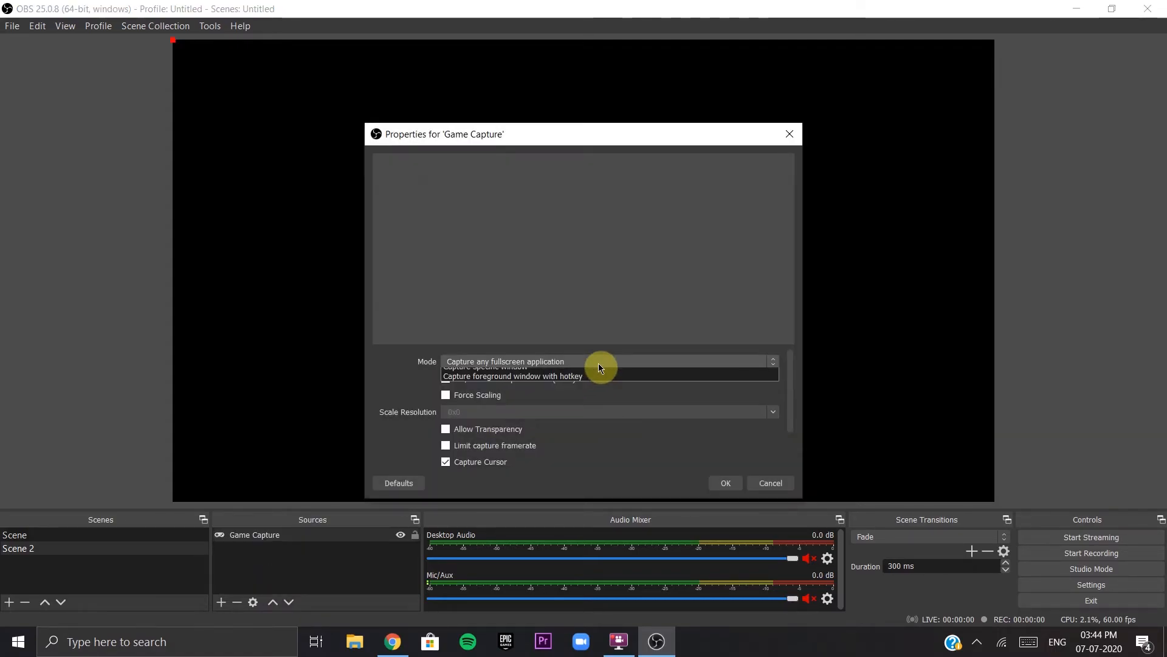
left_click(556, 383)
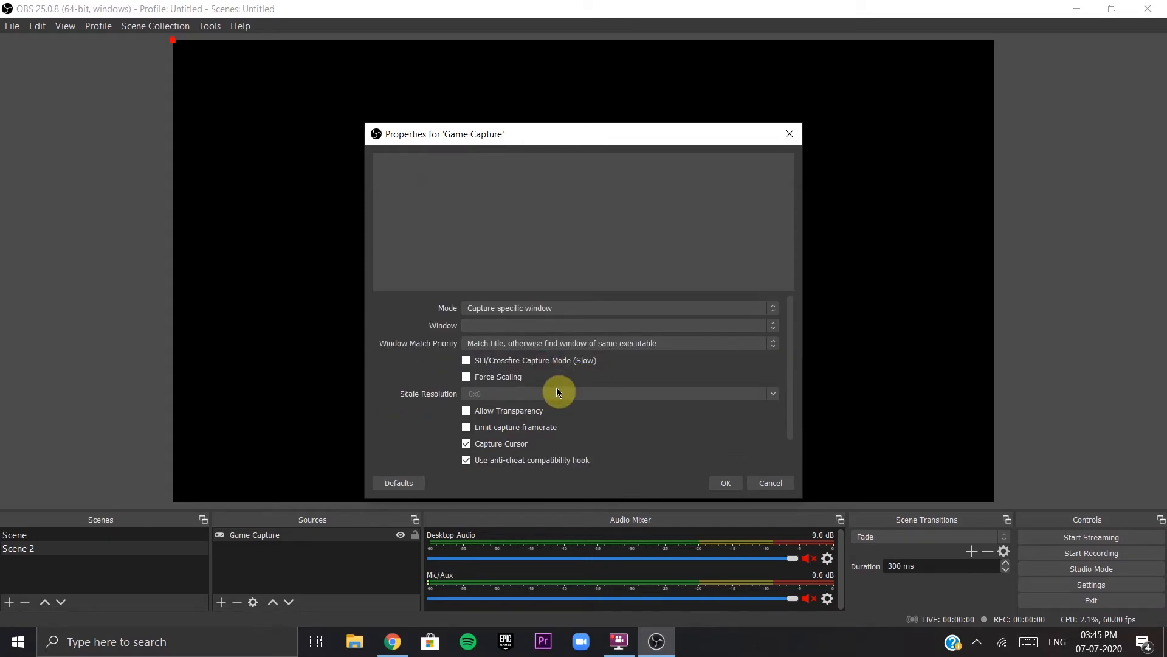
left_click(563, 330)
left_click(566, 342)
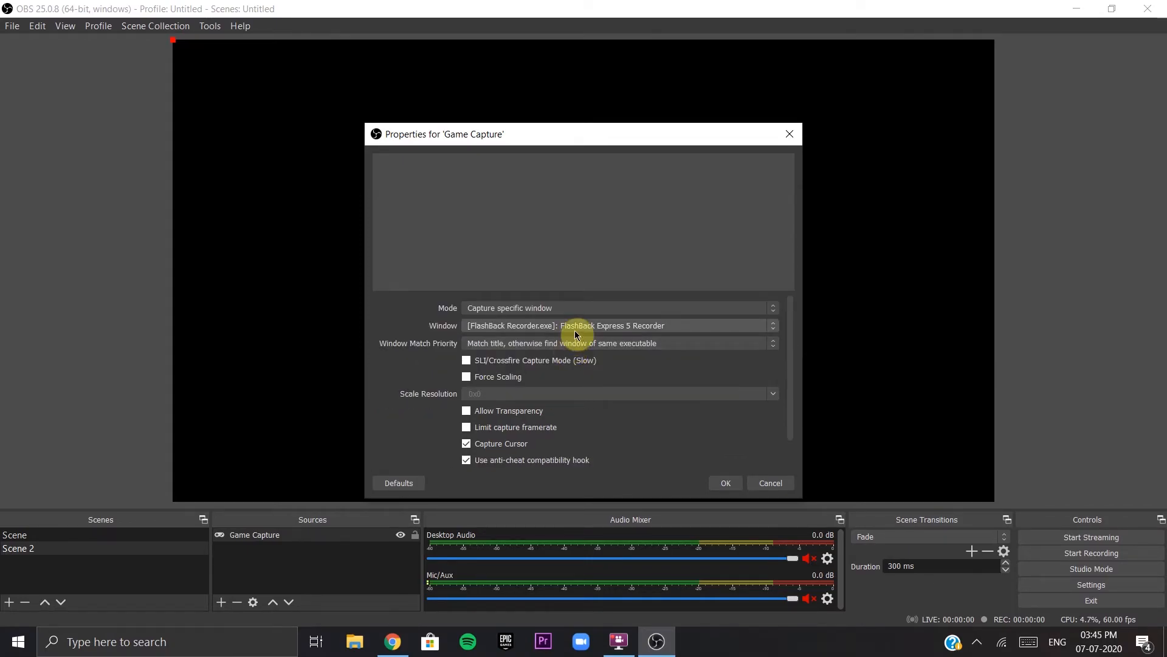
left_click(575, 330)
left_click(589, 350)
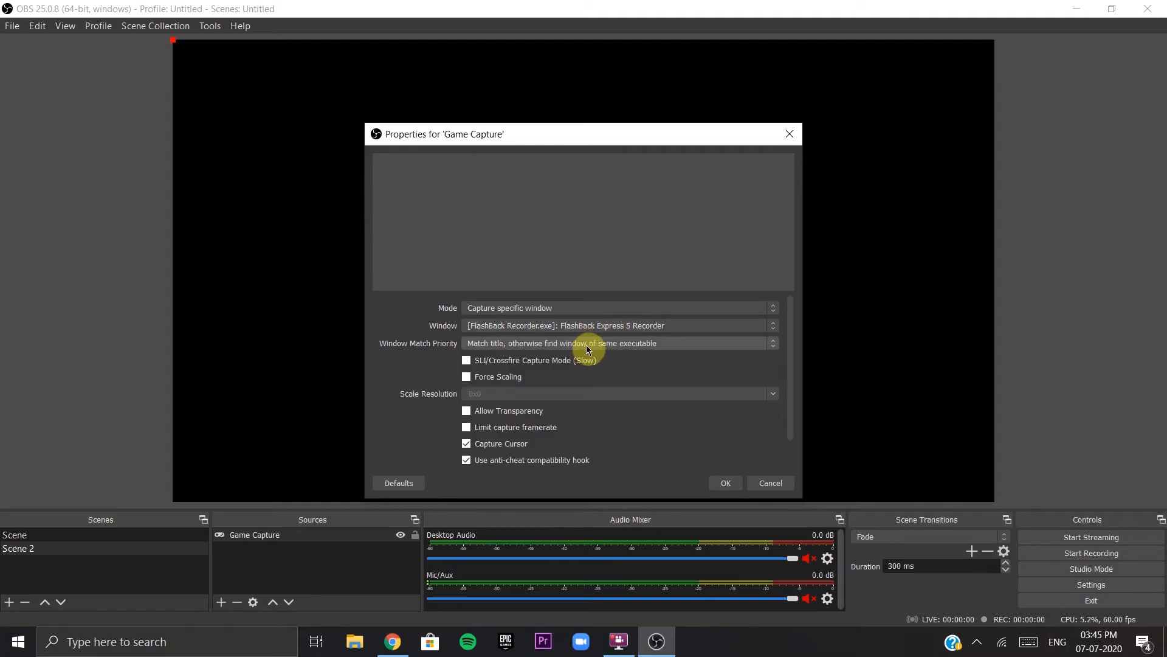
Step: Set the game capture's match priority to "Window title must match", enable SLI/Crossfire Capture Mode, and accept the properties
left_click(588, 346)
left_click(578, 353)
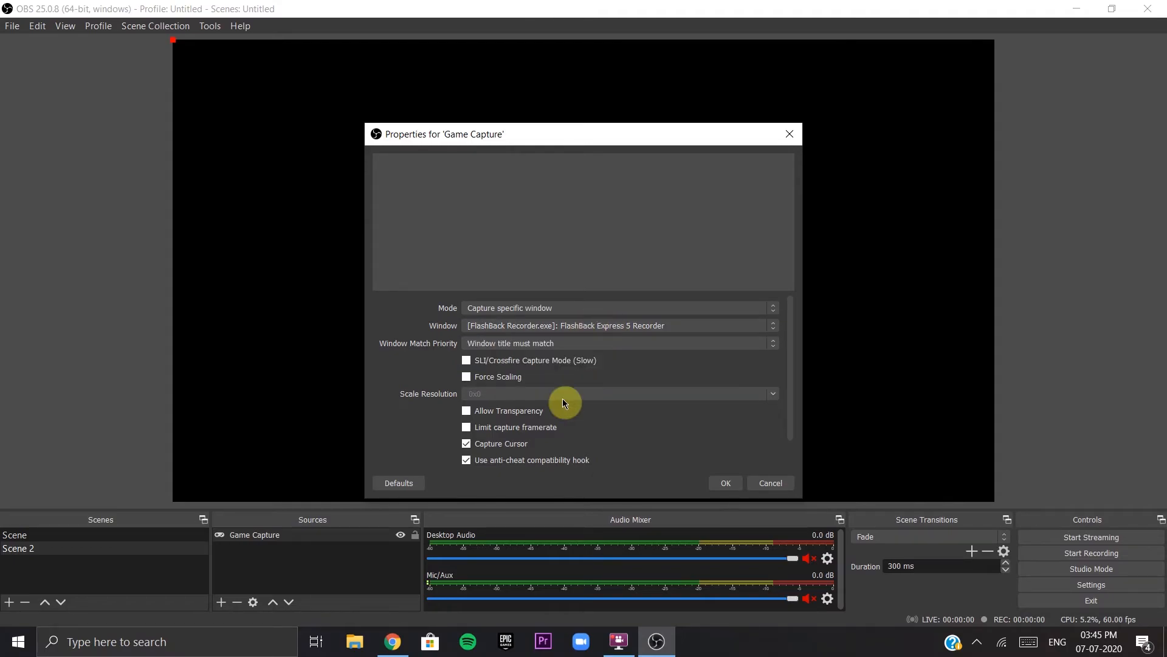
scroll(603, 331, "down", 2)
scroll(585, 384, "up", 2)
scroll(557, 356, "down", 2)
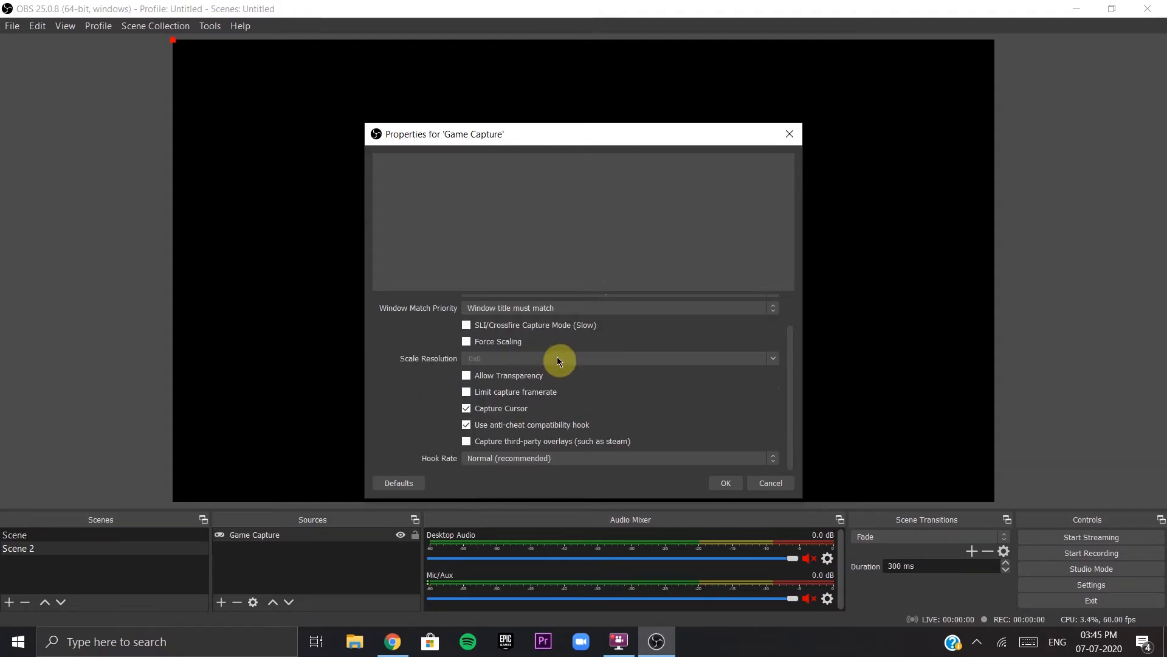
left_click(534, 323)
left_click(726, 484)
Step: Reopen the Game Capture properties and try the foreground-hotkey and any-fullscreen modes before returning to "Capture specific window"
left_click_drag(396, 520, 367, 534)
double_click(367, 534)
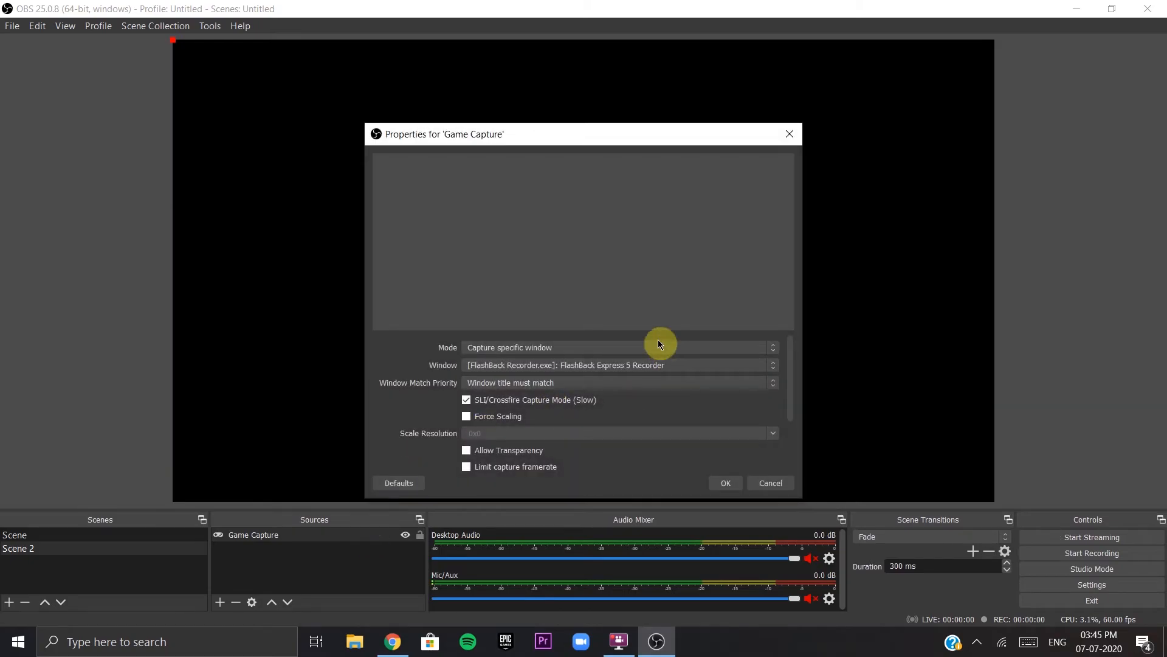
left_click(640, 351)
left_click(638, 380)
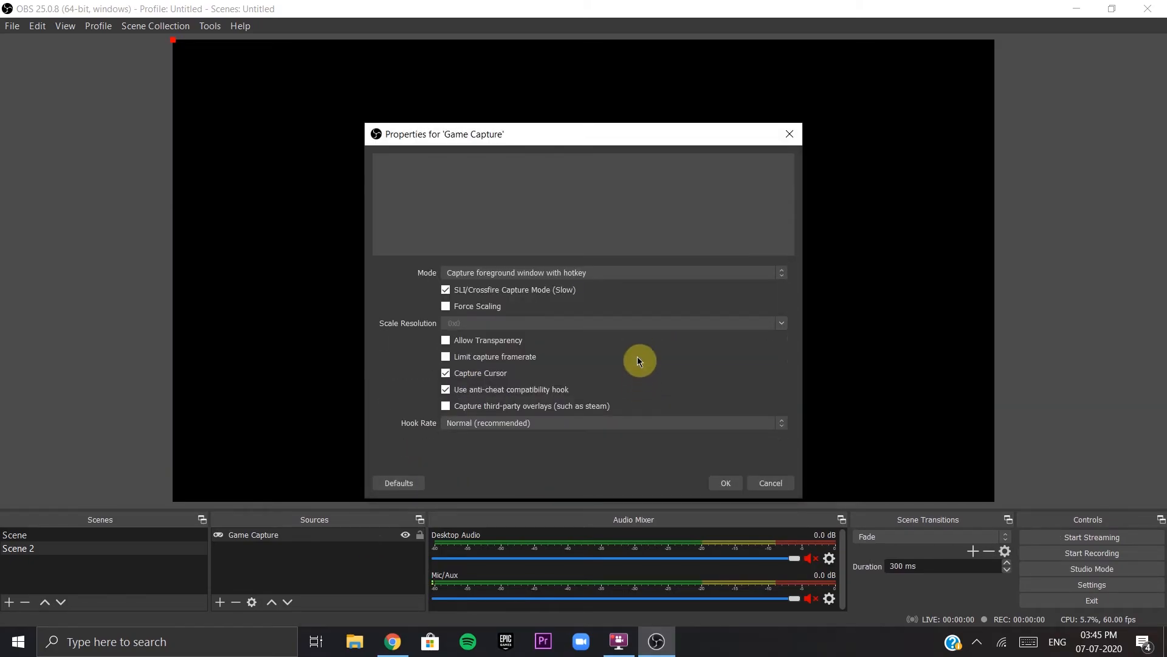
left_click(642, 275)
left_click(581, 274)
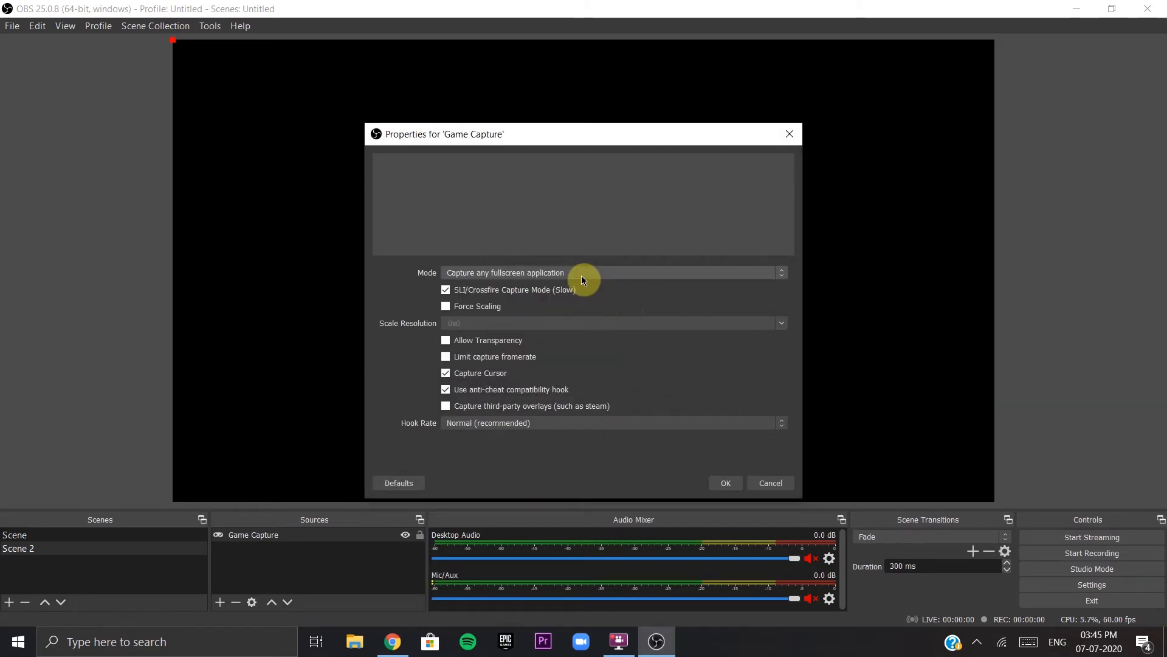
left_click(590, 276)
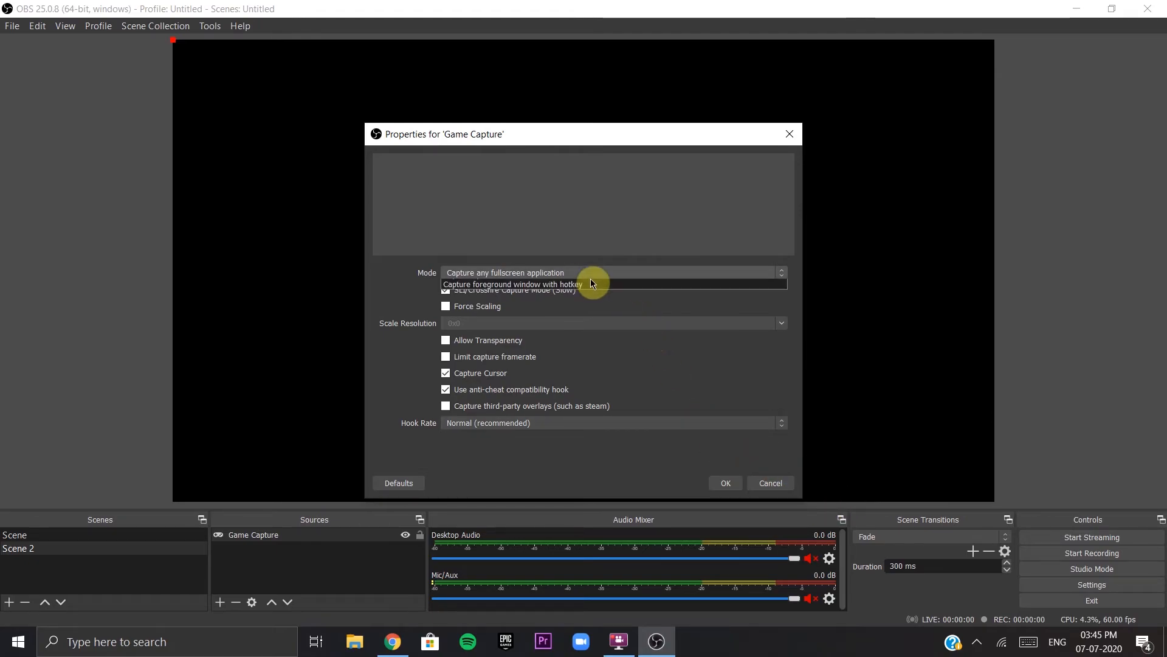
left_click(587, 296)
Step: Review the capturable windows, try SLI/Crossfire Capture Mode off, toggle Capture Cursor off and on, and discard the property changes
left_click(547, 290)
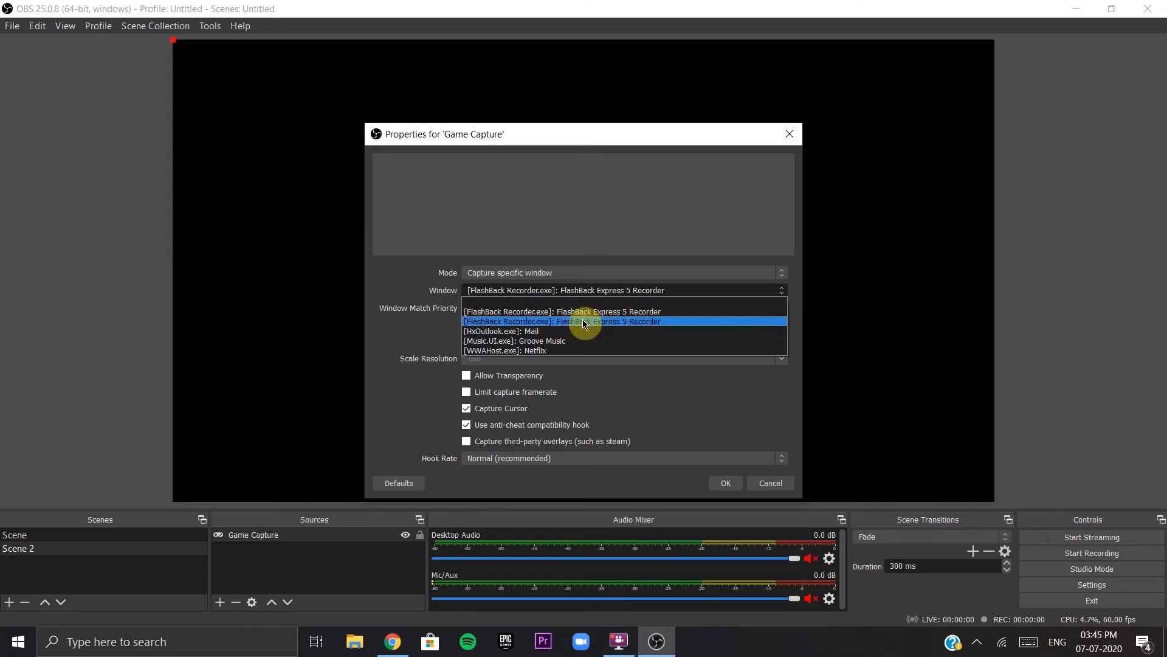
left_click(696, 396)
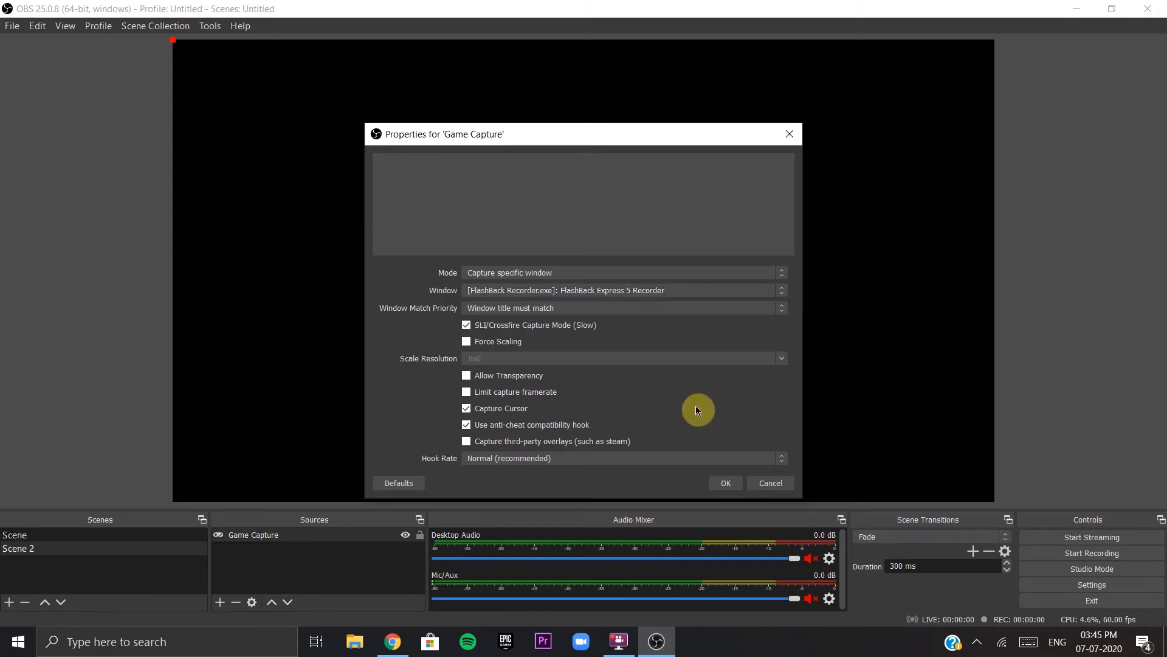
left_click(545, 323)
left_click(494, 410)
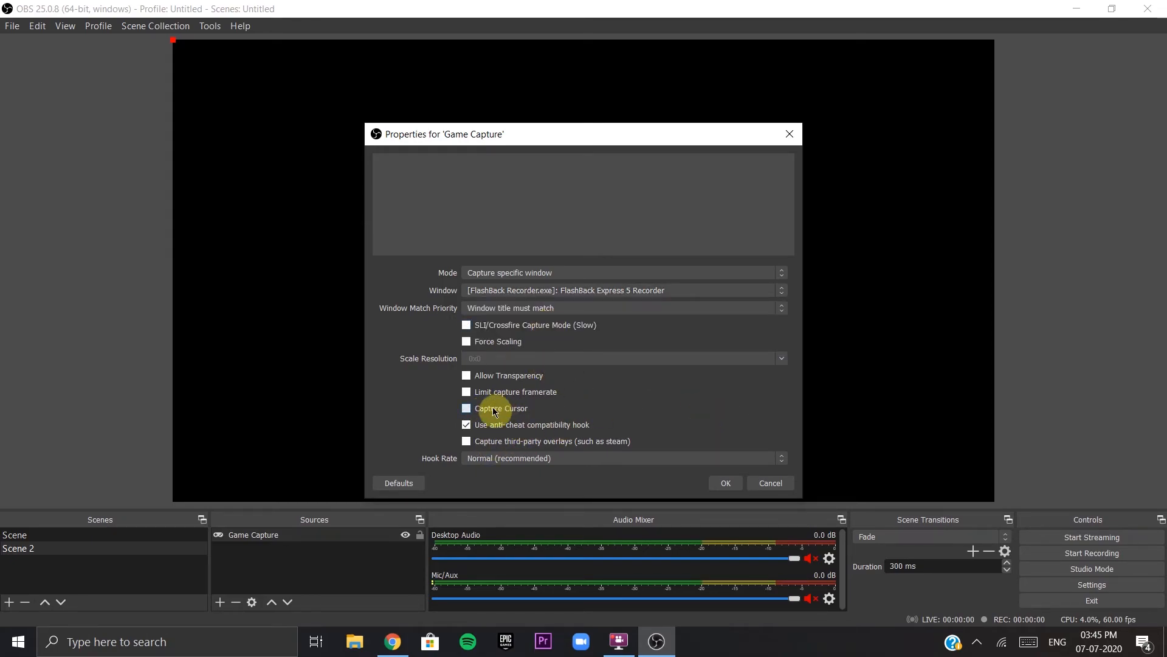
left_click(494, 411)
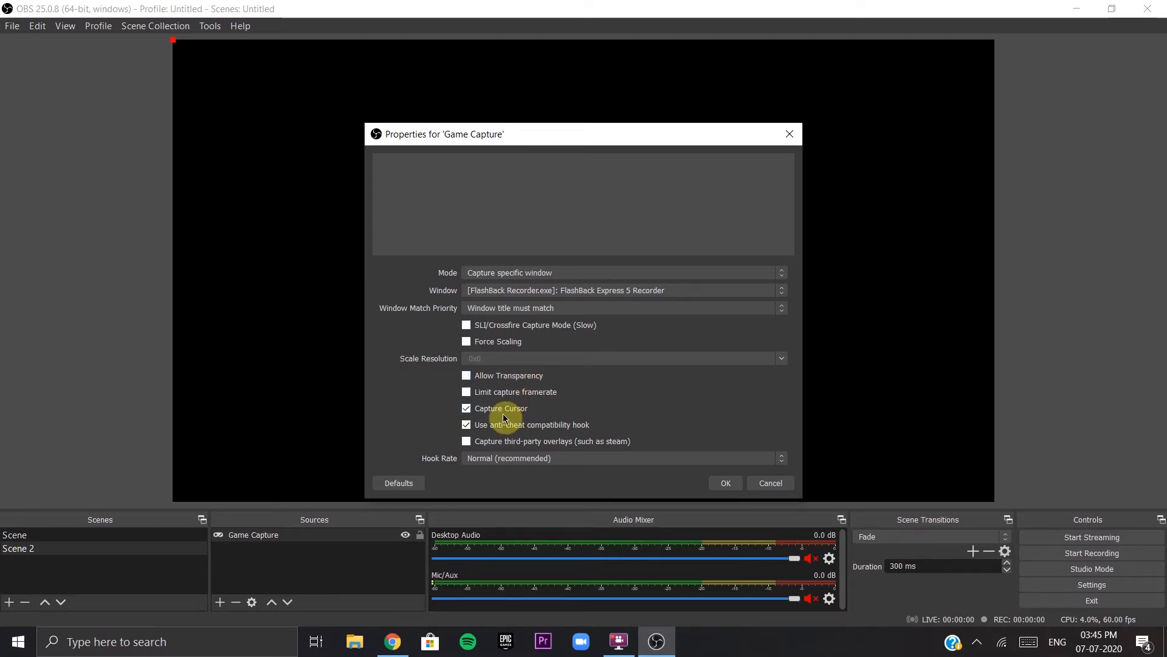
left_click(770, 483)
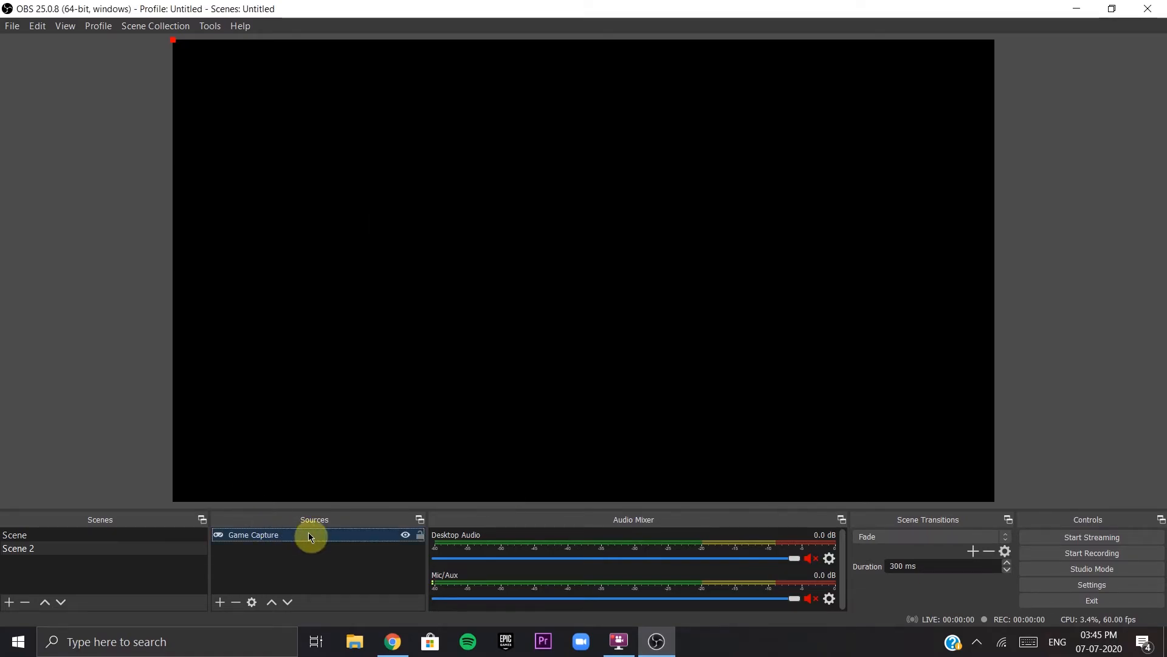
Step: Remove the Game Capture source from Scene 2
key("Delete")
left_click(645, 339)
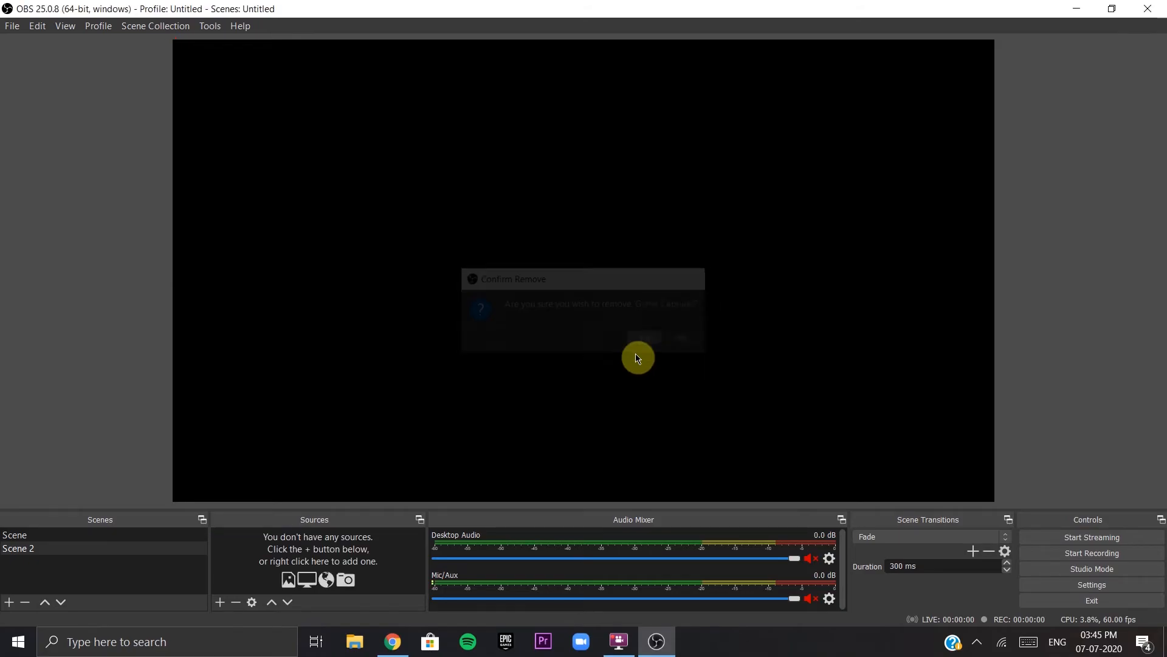
Step: Dock the Audio Mixer as a column to the right of the preview, and briefly unmute and re-mute Mic/Aux
double_click(597, 524)
left_click_drag(585, 531, 601, 538)
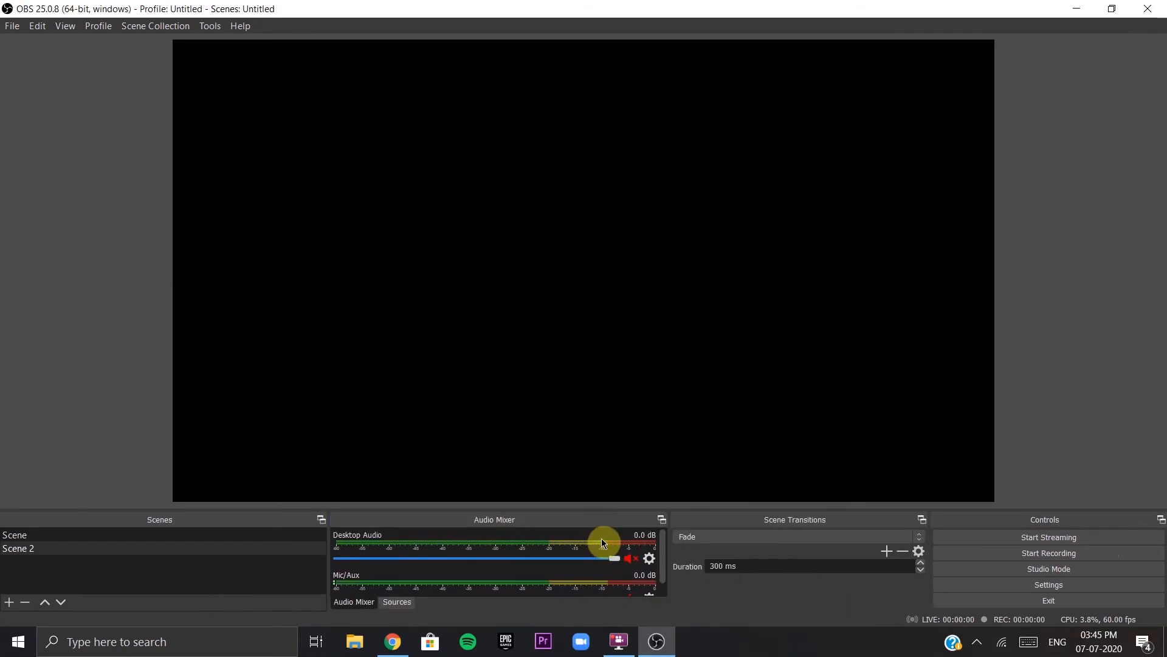
double_click(473, 527)
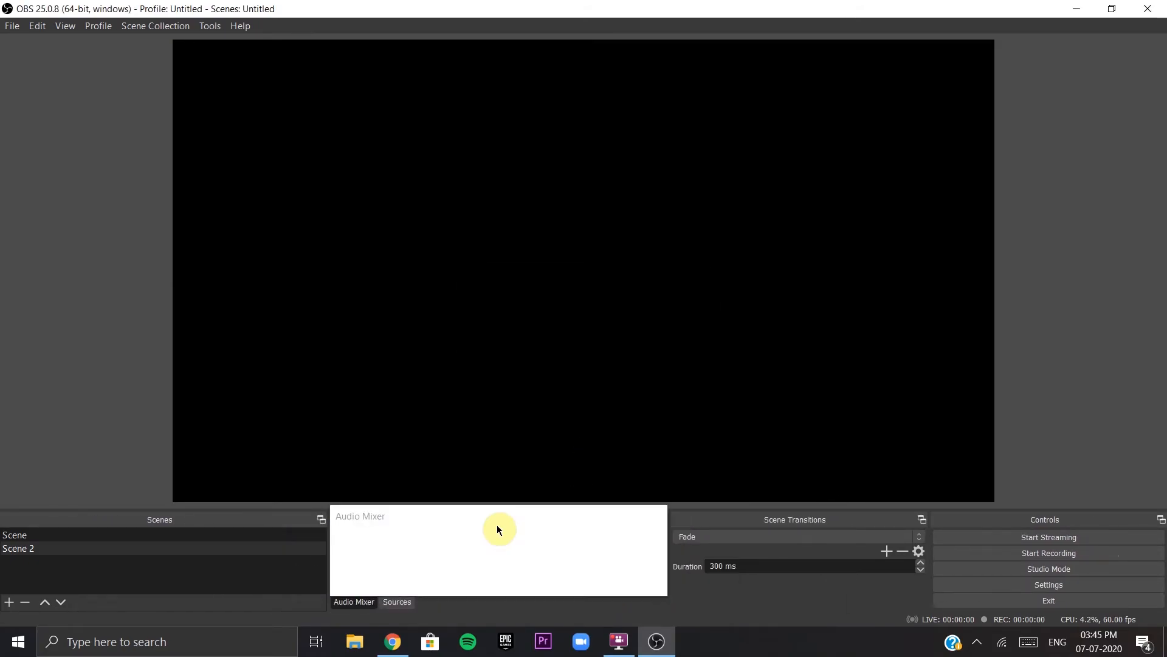
left_click_drag(497, 529, 1155, 286)
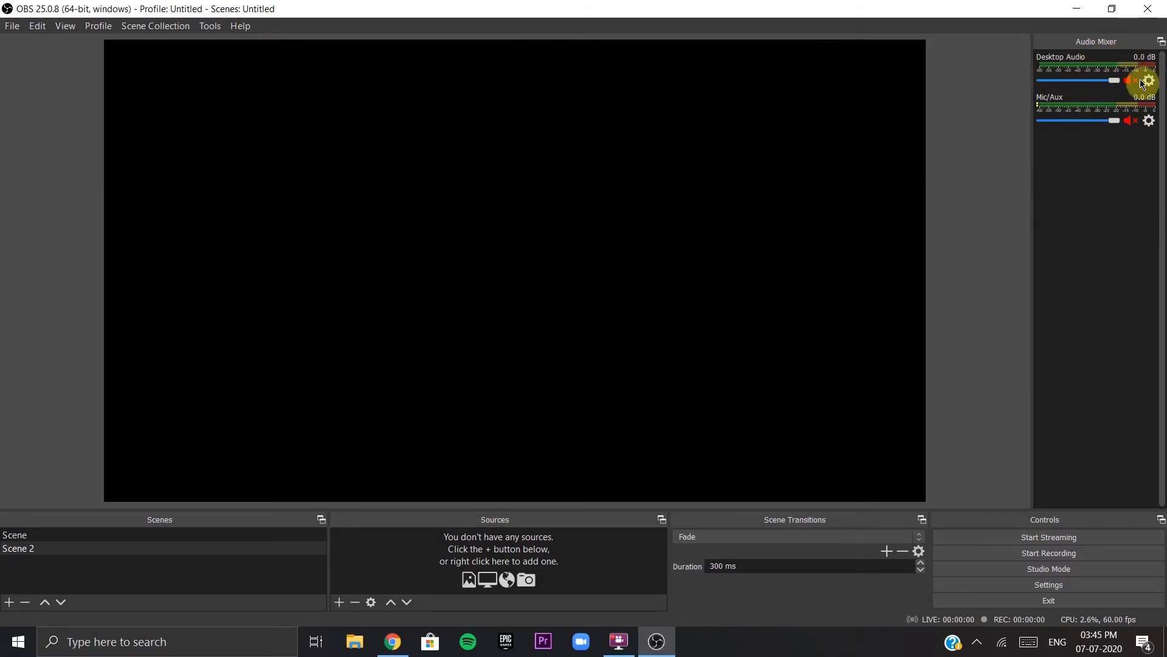
left_click(1130, 121)
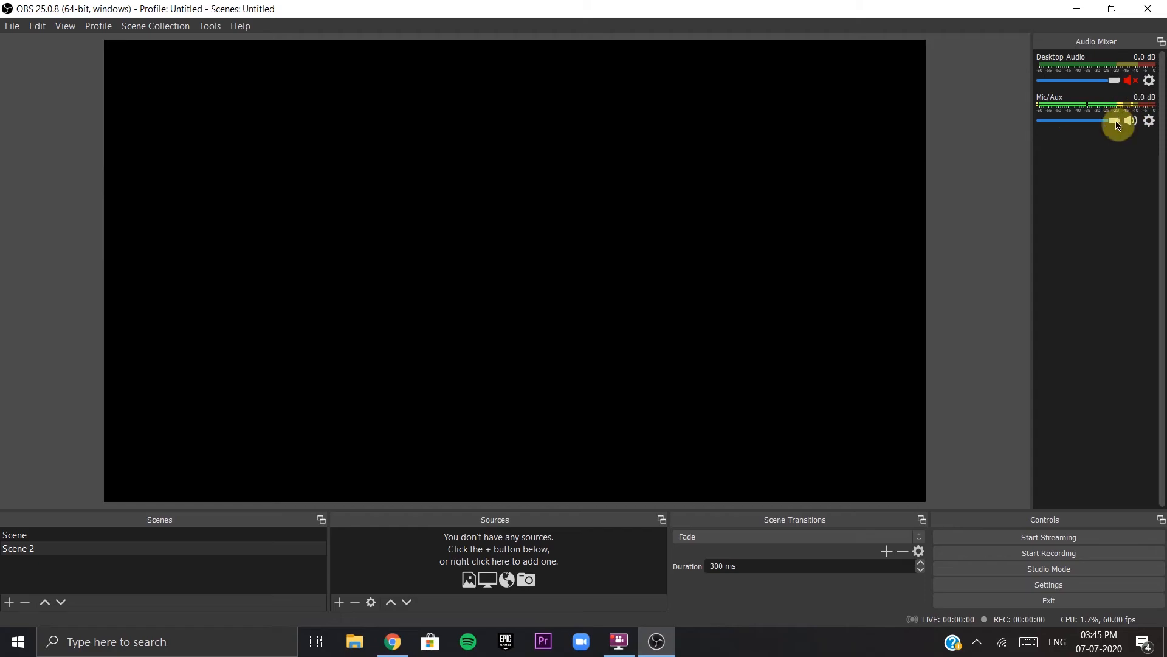
left_click(1131, 120)
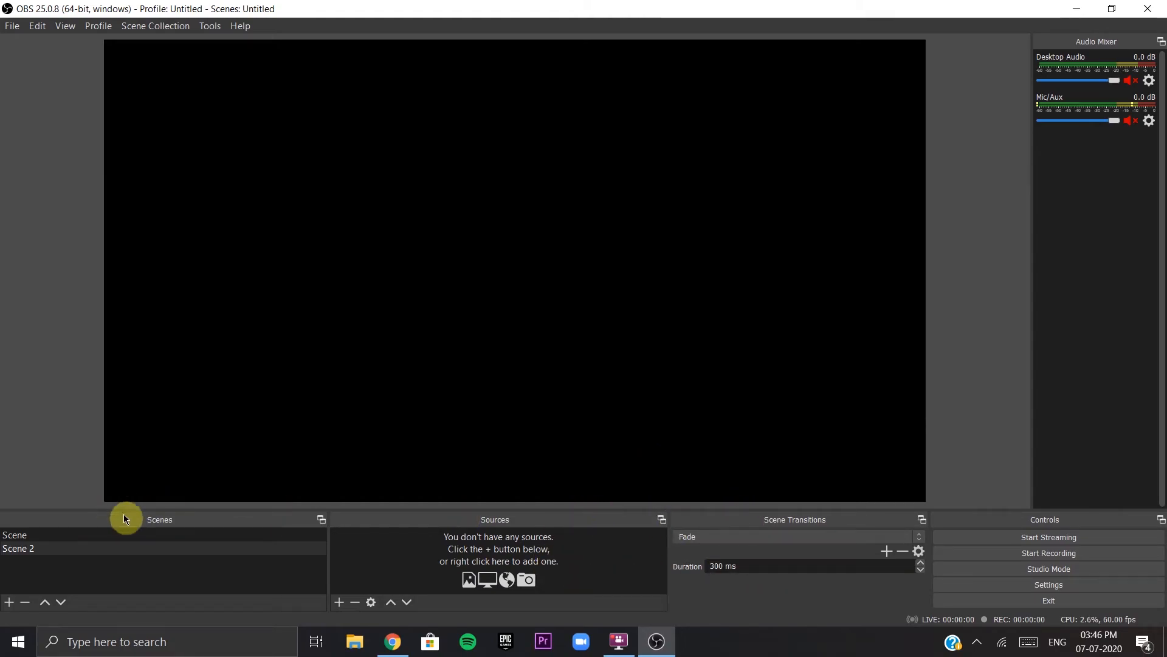
Step: Dock Scenes as a column left of the preview and place Sources between Scene Transitions and Controls
left_click_drag(123, 518, 7, 121)
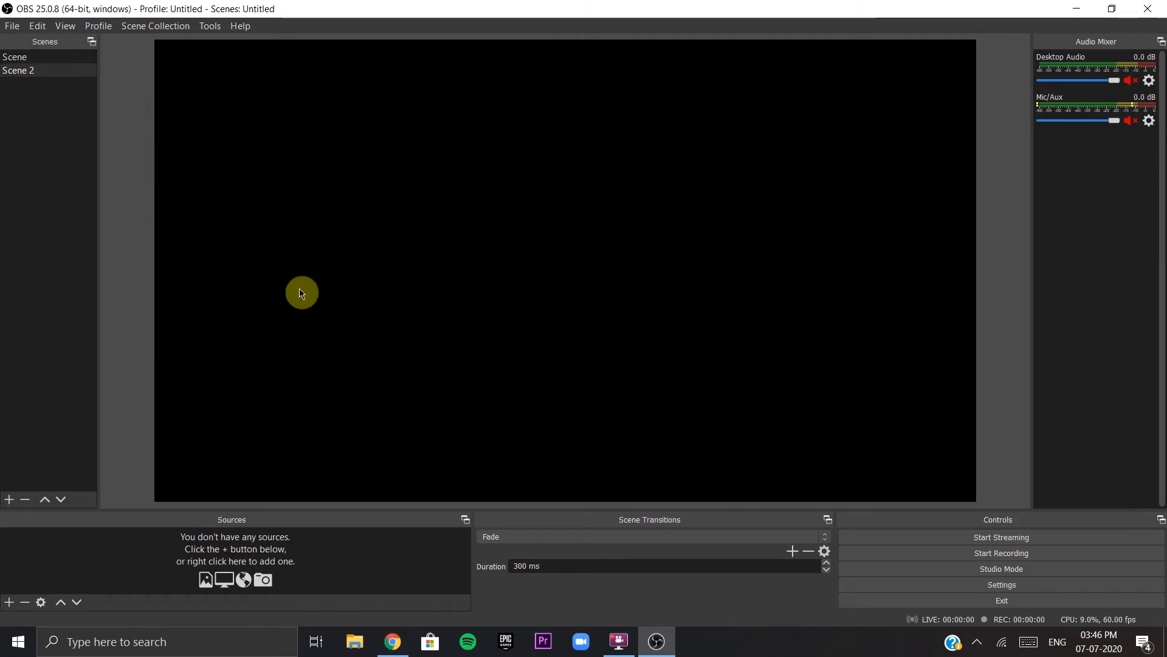
left_click_drag(266, 520, 552, 558)
left_click_drag(468, 577, 243, 512)
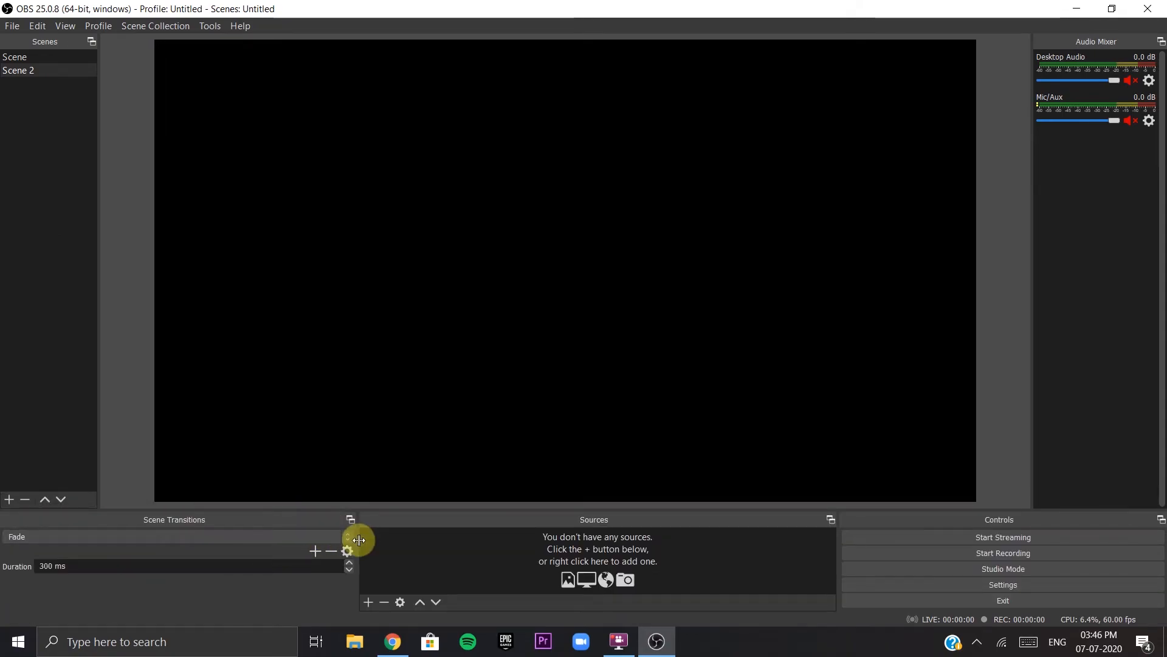
Step: Resize the docks by narrowing Scene Transitions and widening the Audio Mixer and Scenes columns beside the preview
left_click_drag(358, 539, 233, 519)
mouse_move(838, 545)
left_mouse_down()
mouse_move(641, 534)
mouse_move(657, 537)
mouse_move(584, 548)
mouse_move(827, 547)
left_mouse_up()
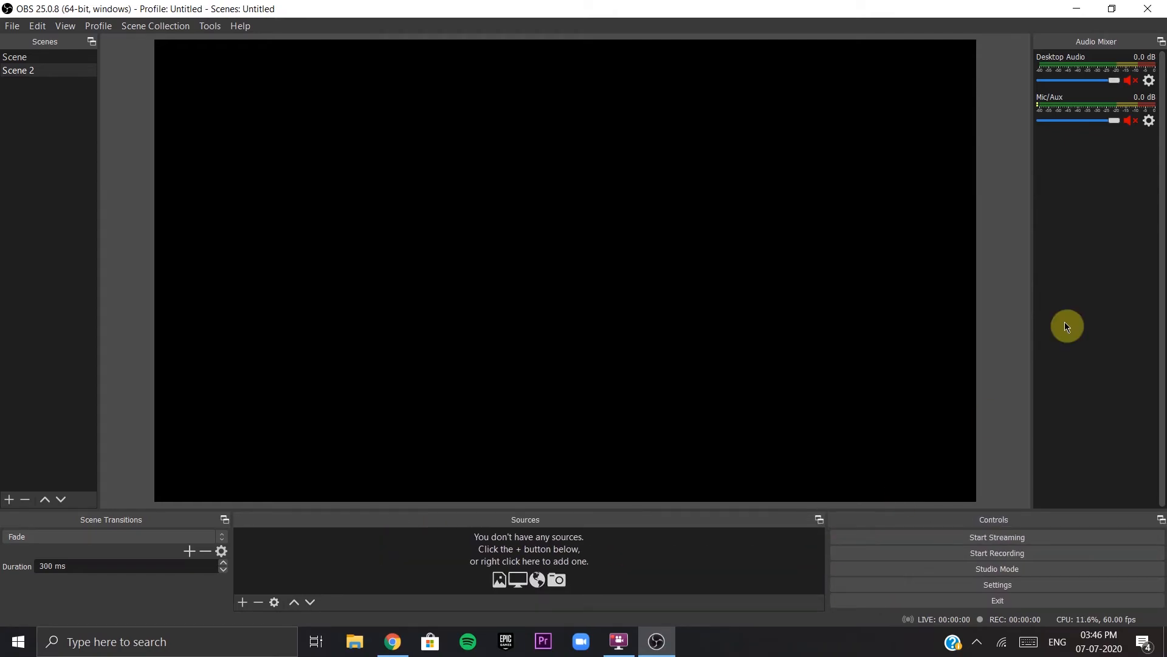
left_click_drag(1034, 304, 934, 243)
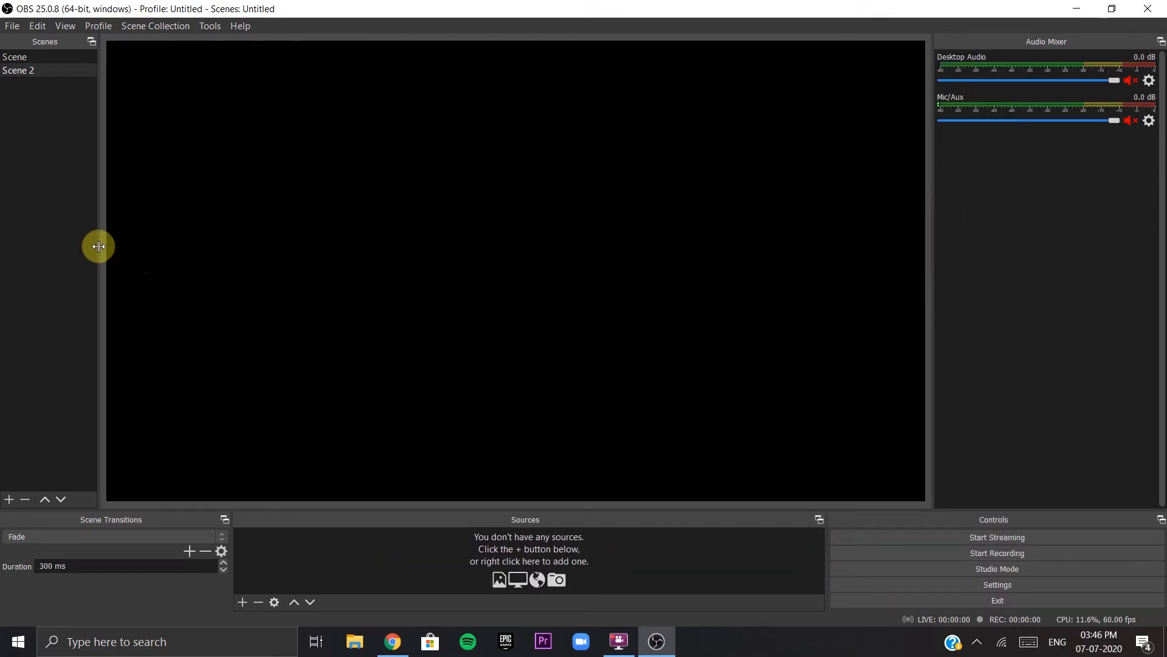
left_click_drag(97, 245, 231, 243)
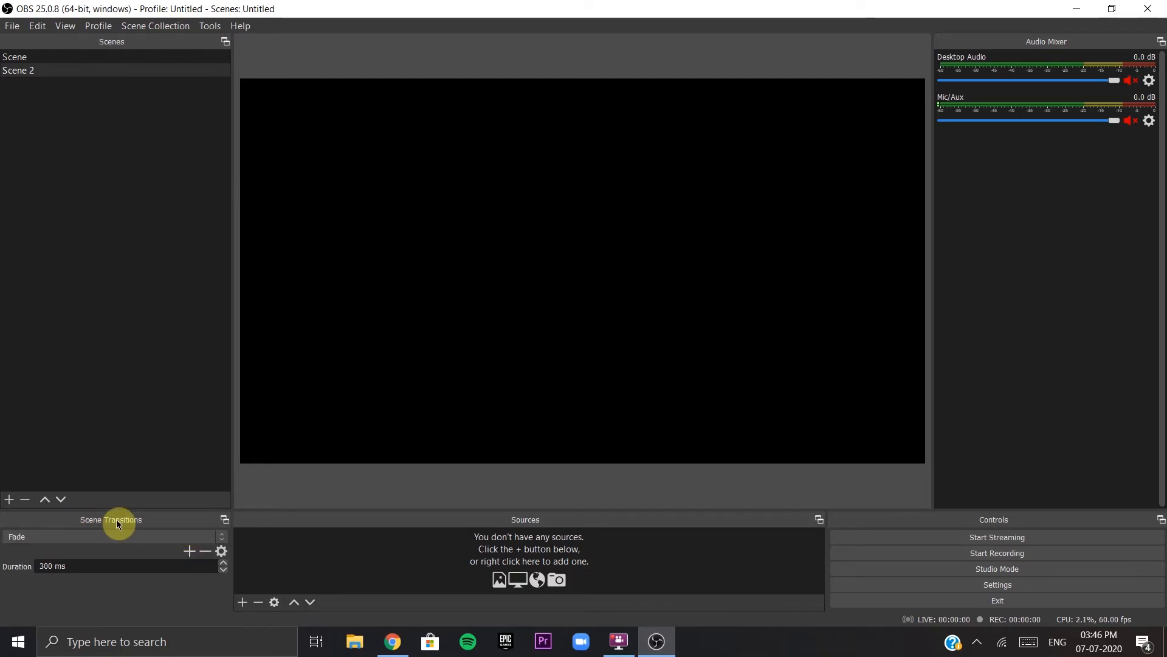
Step: Try the Cut and Fade scene transitions, settle on Cut, and switch to the stream-start scene
left_click(66, 540)
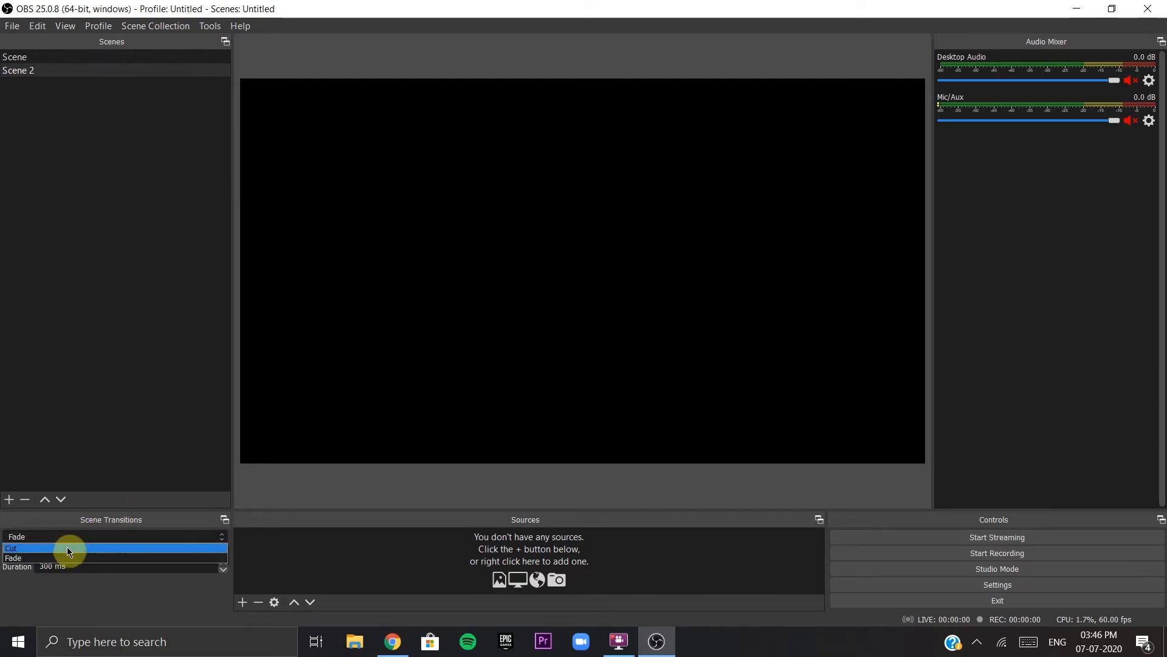
left_click(63, 548)
left_click(61, 535)
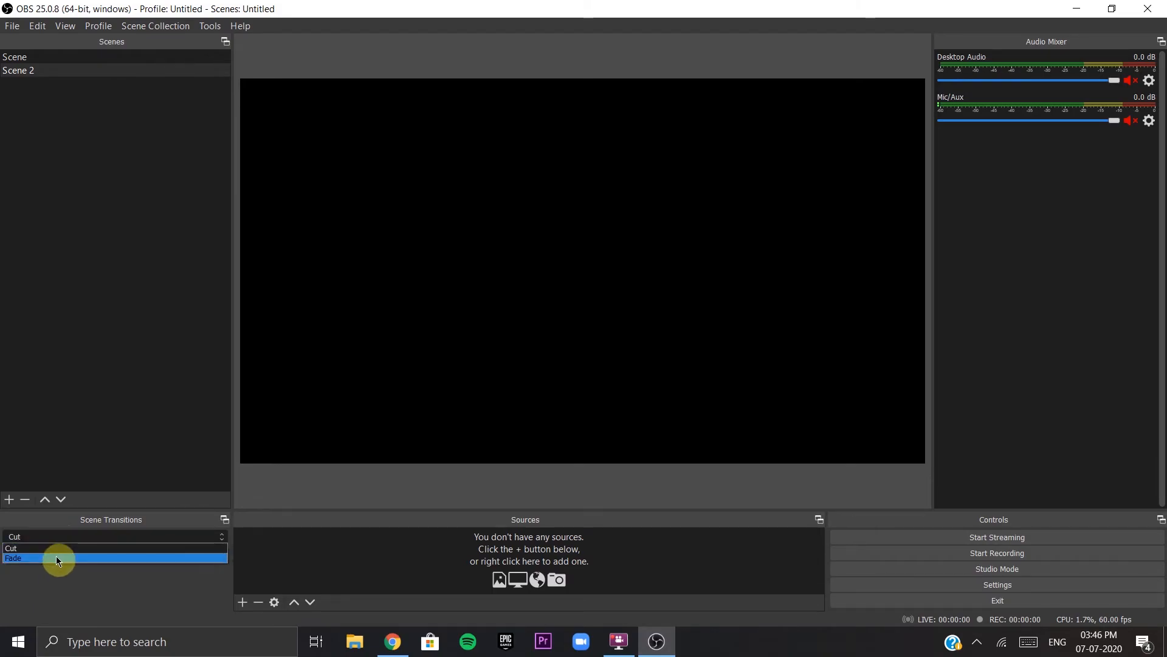
left_click(57, 557)
left_click(30, 538)
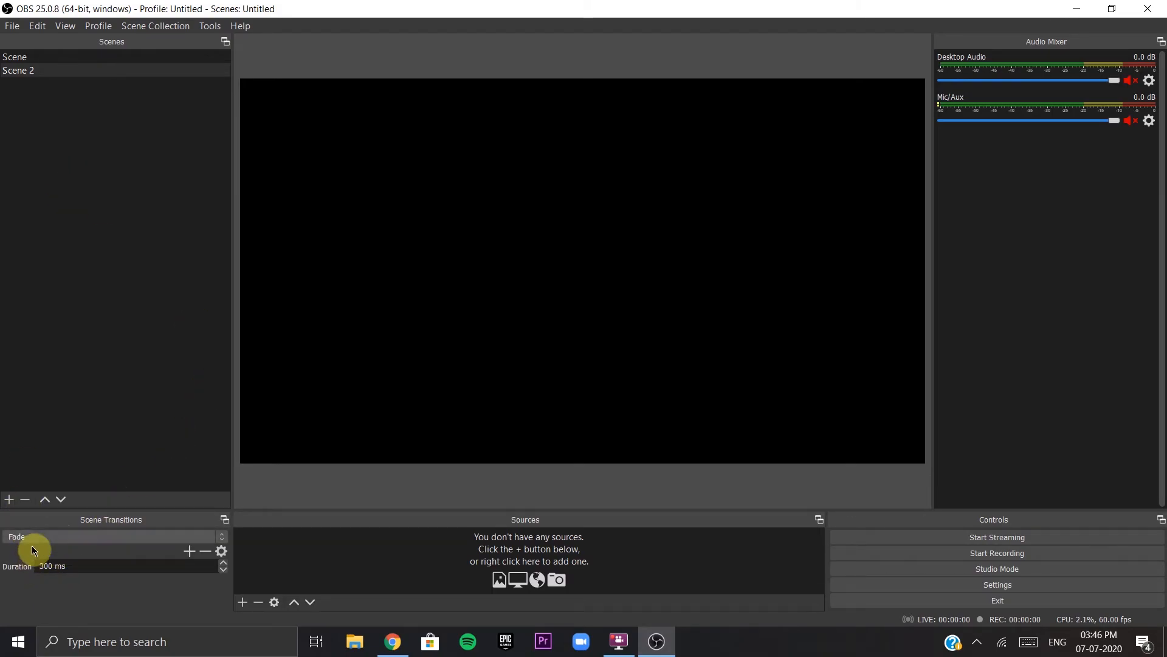
left_click(29, 545)
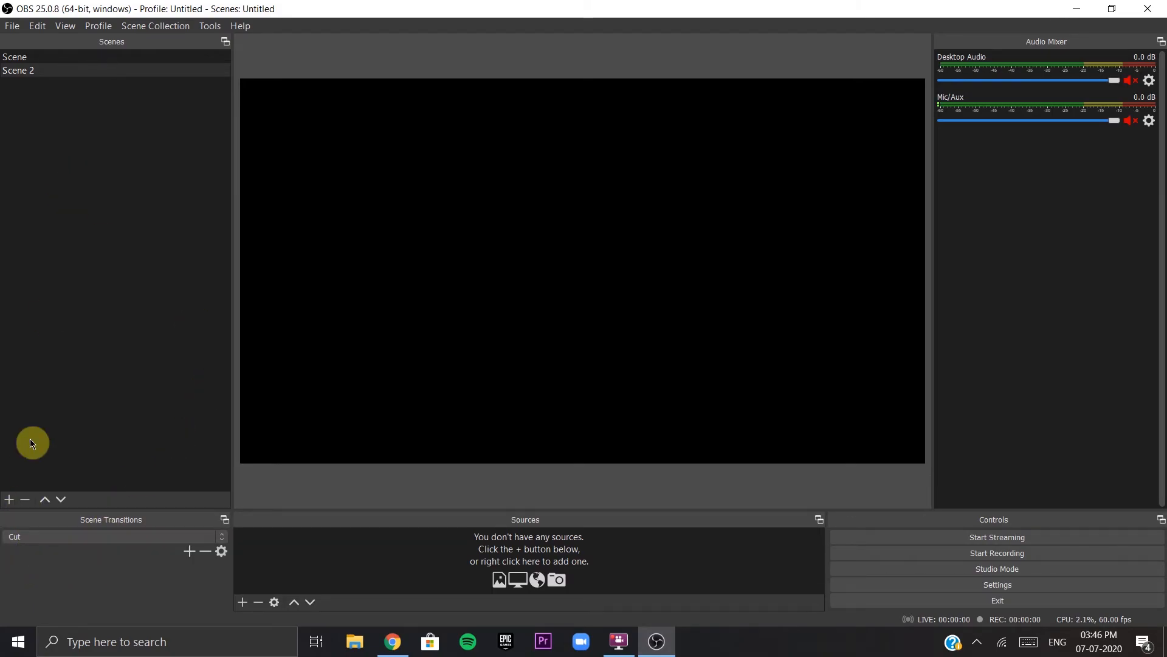
left_click(100, 54)
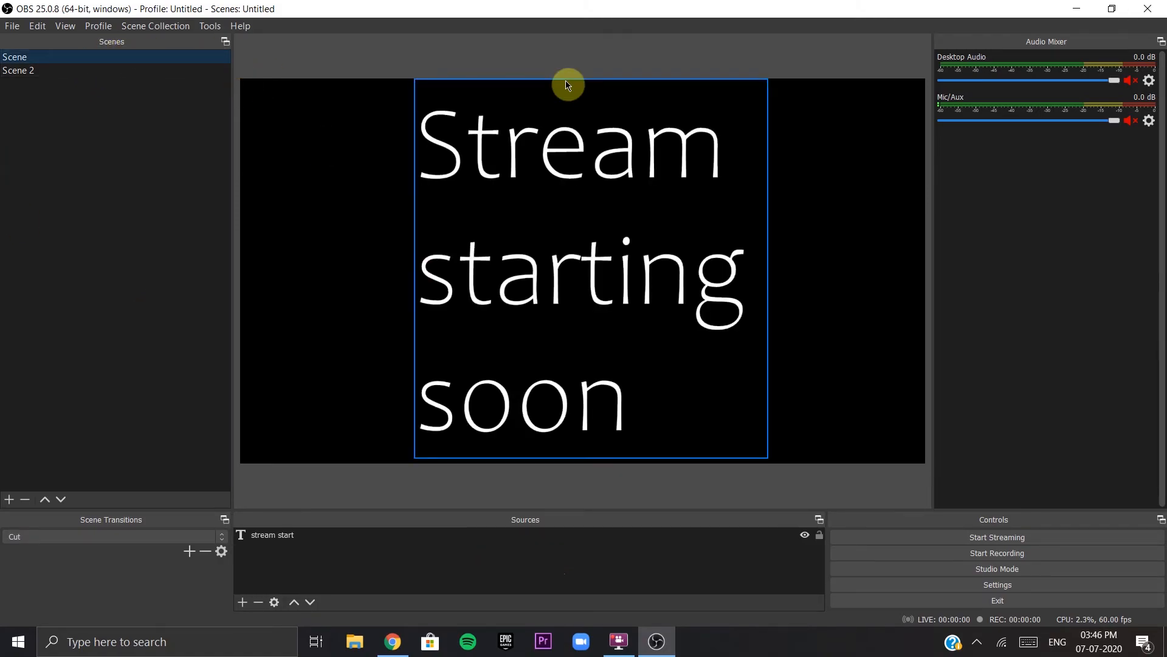
Step: Add a new Display Capture source to Scene 2, accepting Display 1 at 1920x1080 with Capture Cursor enabled
left_click(118, 70)
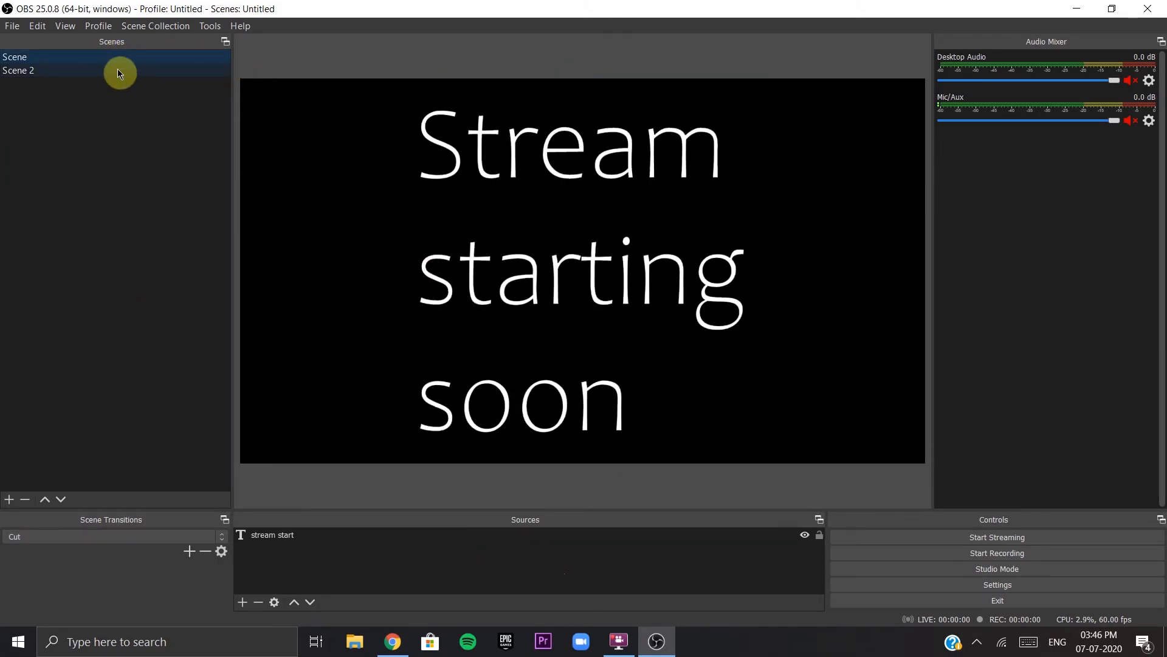
left_click(247, 601)
left_click(313, 423)
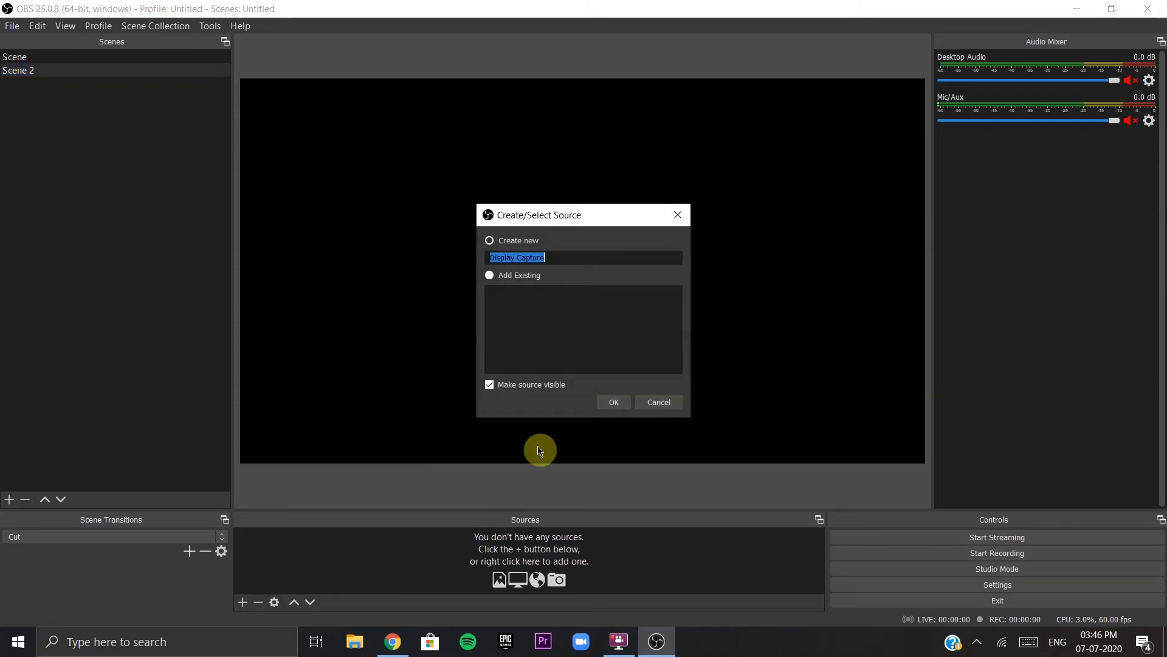
left_click(610, 403)
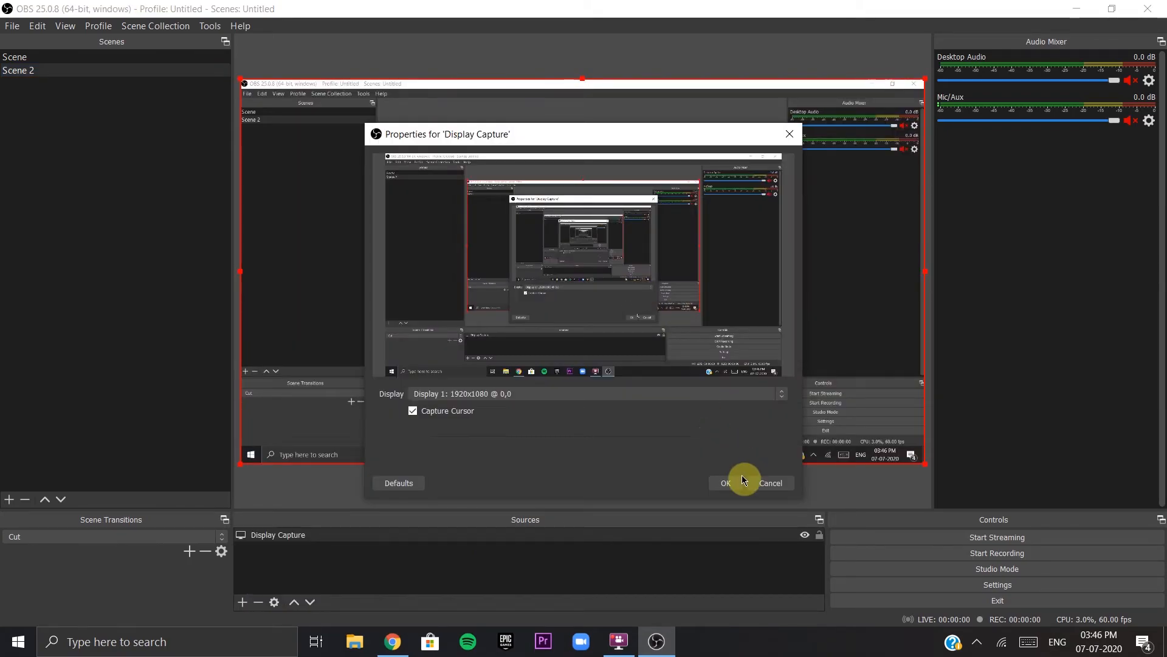
left_click(727, 476)
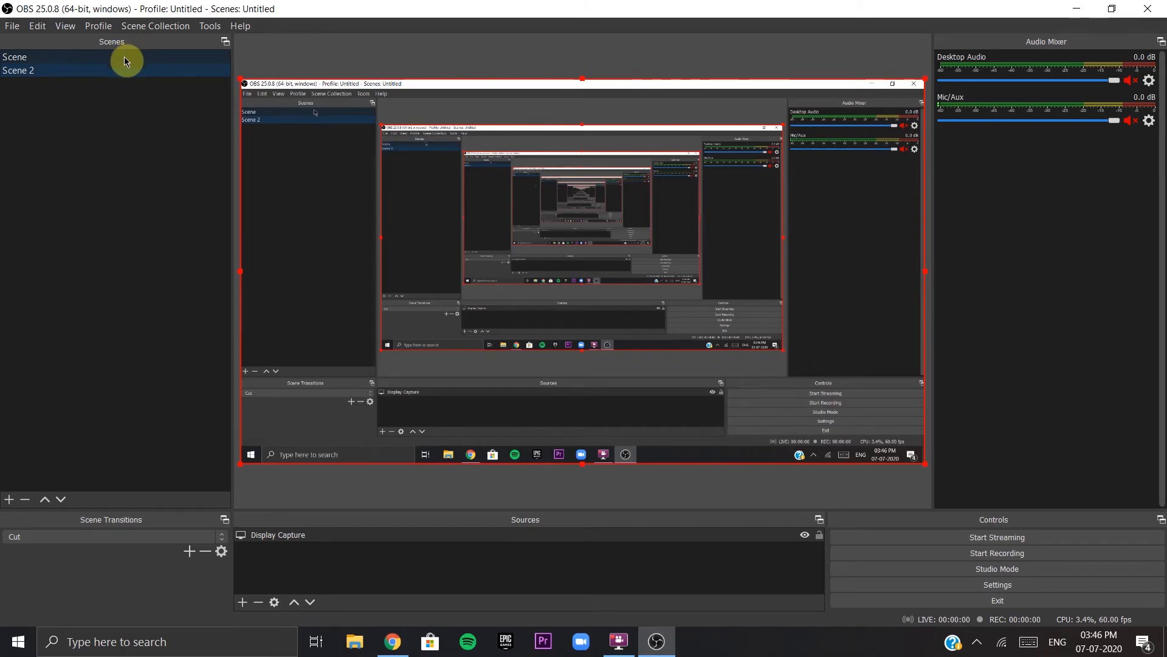
Step: Switch back and forth between Scene and Scene 2 to examine the Cut transition
left_click(165, 59)
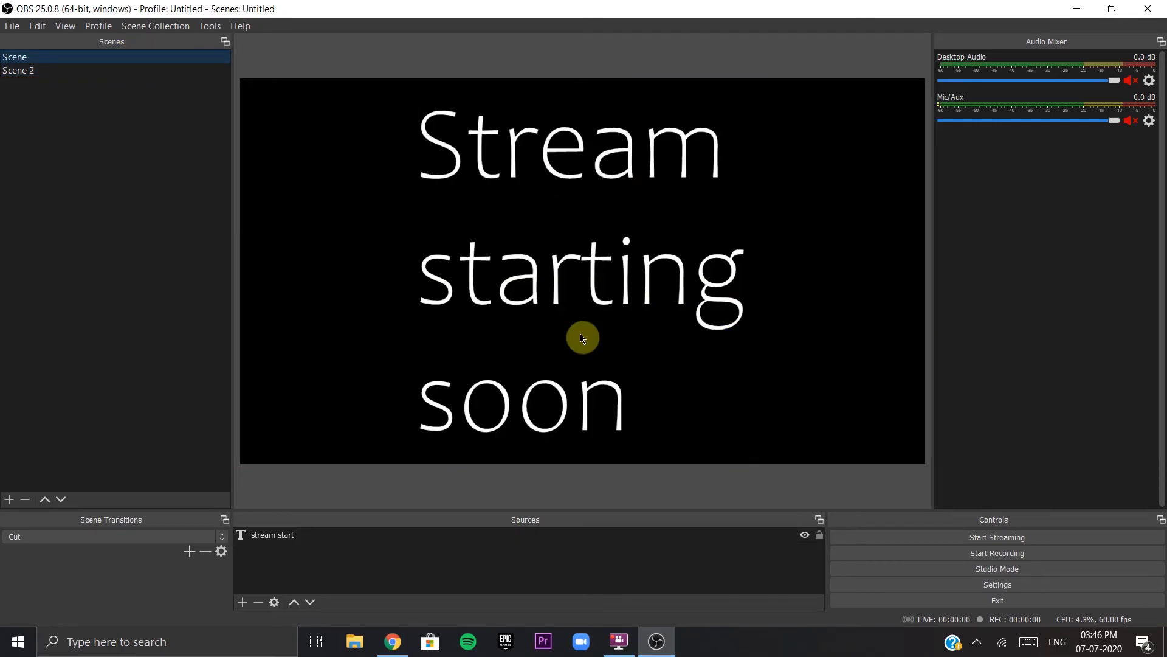
left_click(88, 71)
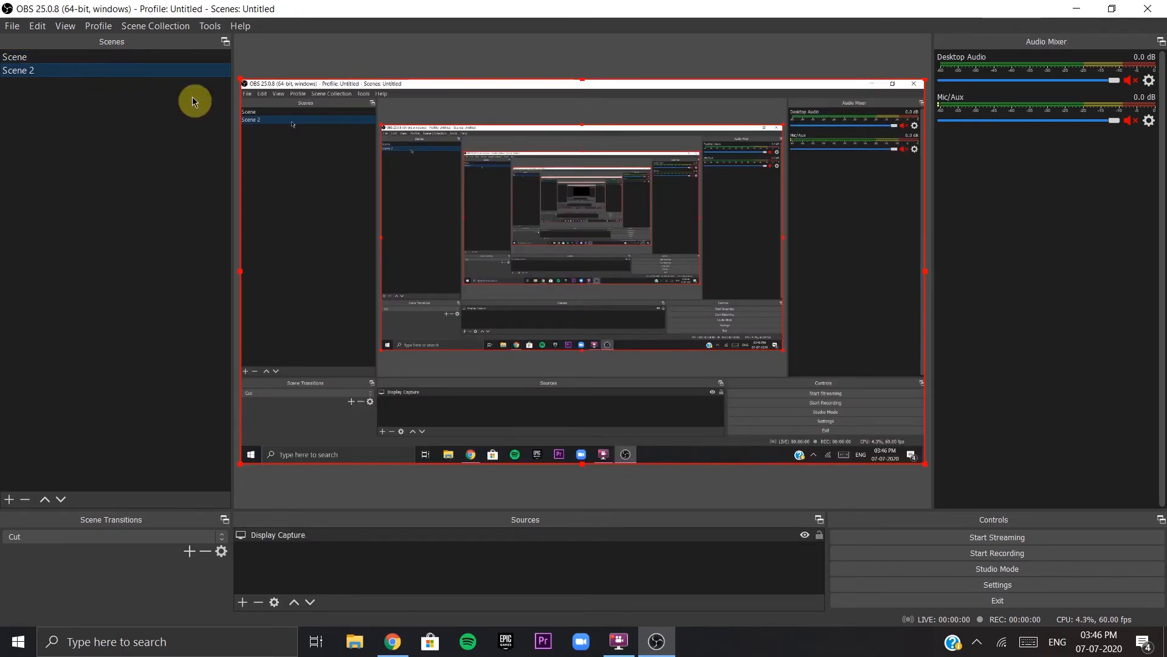
left_click(119, 57)
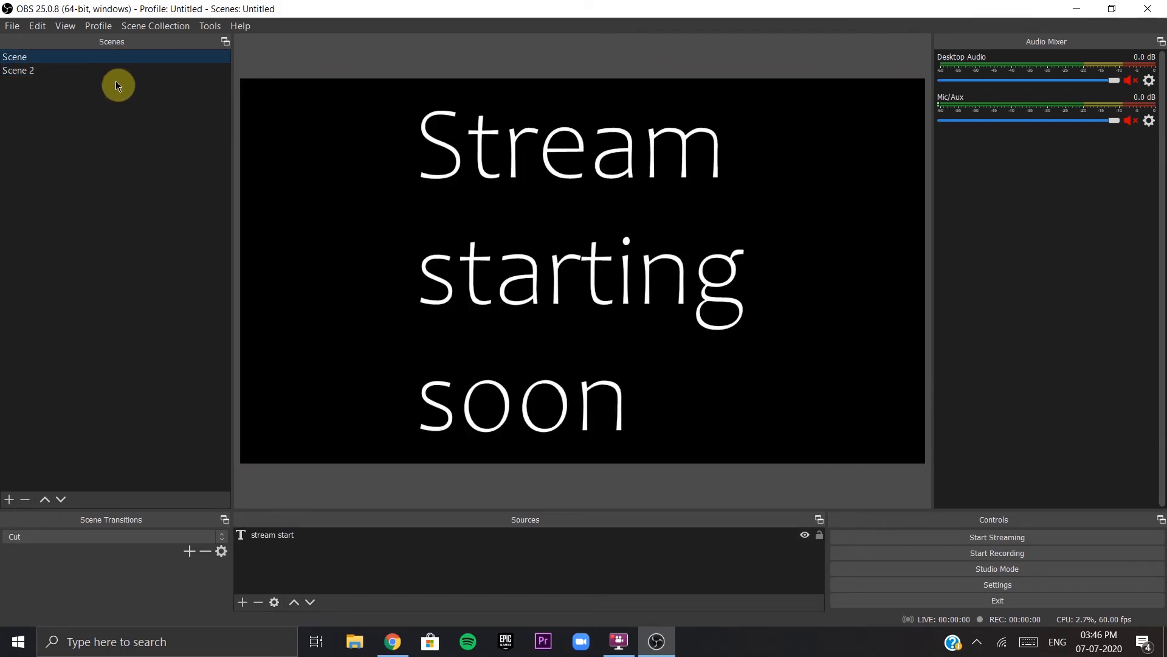
left_click(122, 71)
left_click(124, 57)
left_click(126, 69)
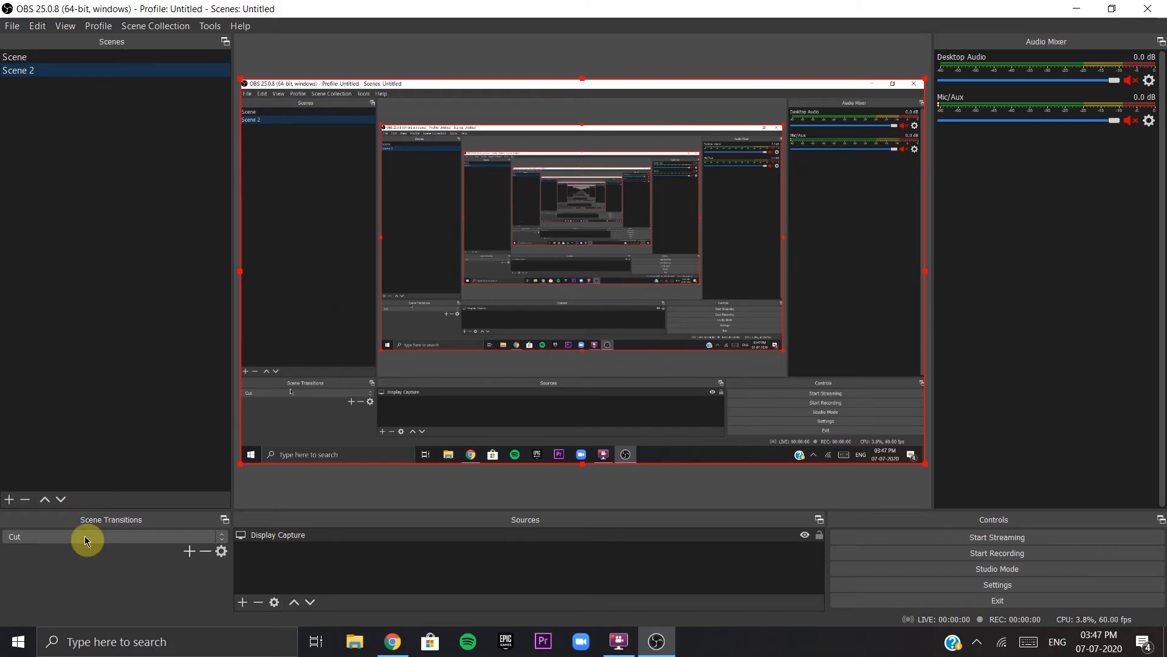
Step: Set the scene transition to Fade and alternate between Scene and Scene 2 to preview it
scroll(85, 535, "down", 1)
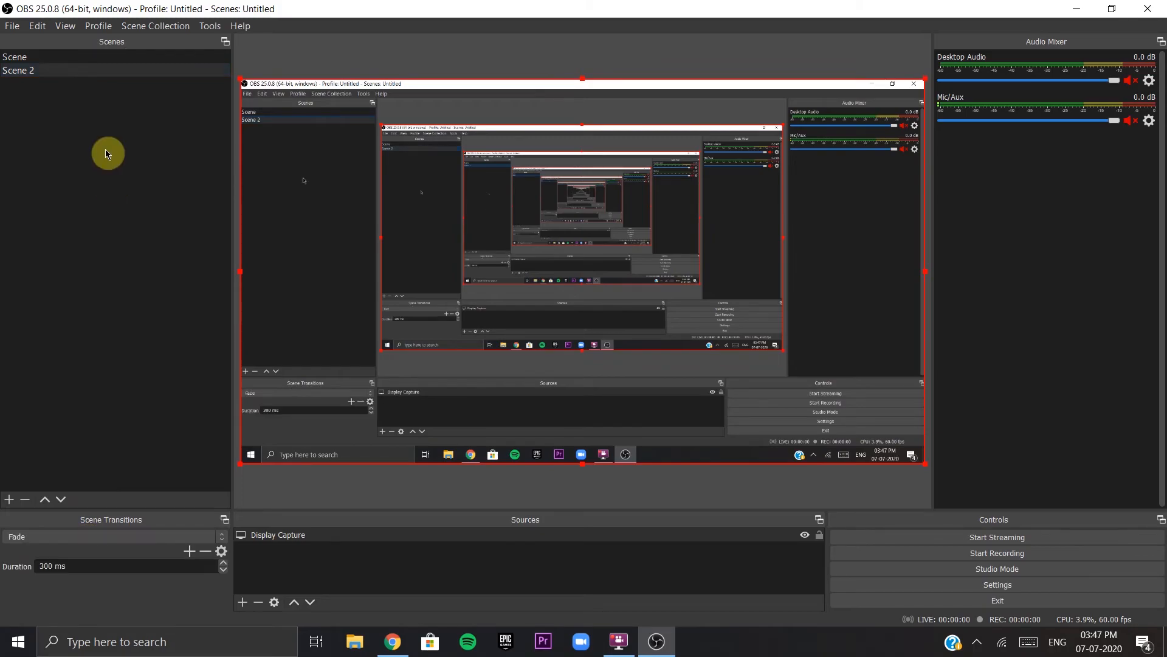
left_click(119, 57)
left_click(111, 70)
left_click(115, 57)
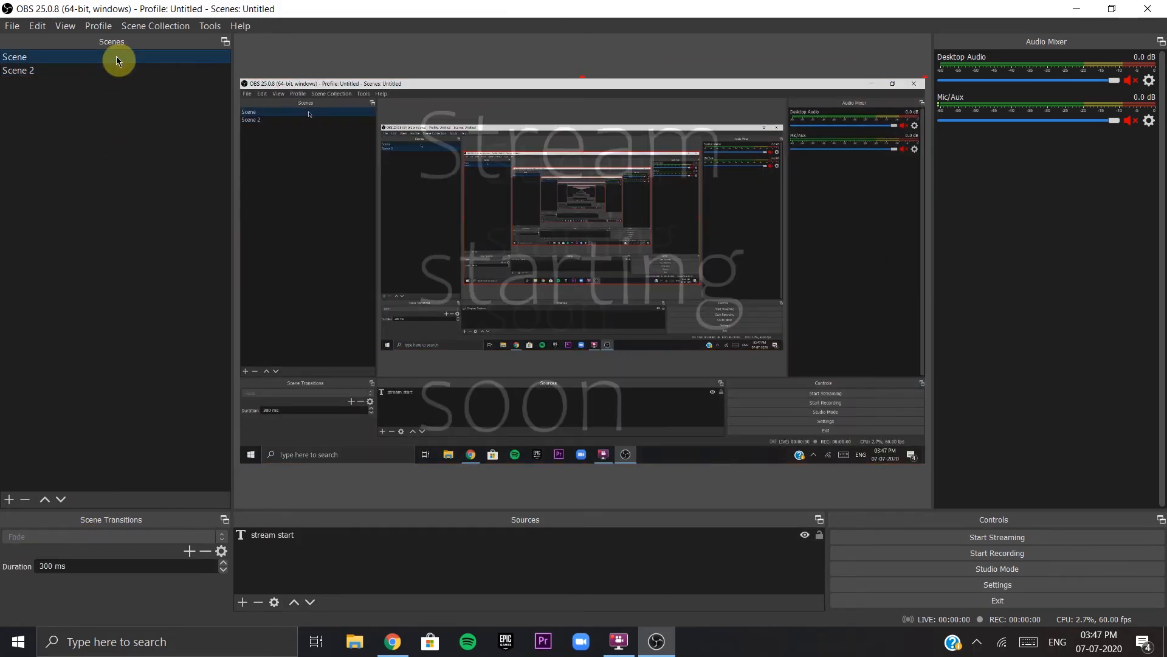
left_click(113, 71)
left_click(119, 57)
left_click(120, 69)
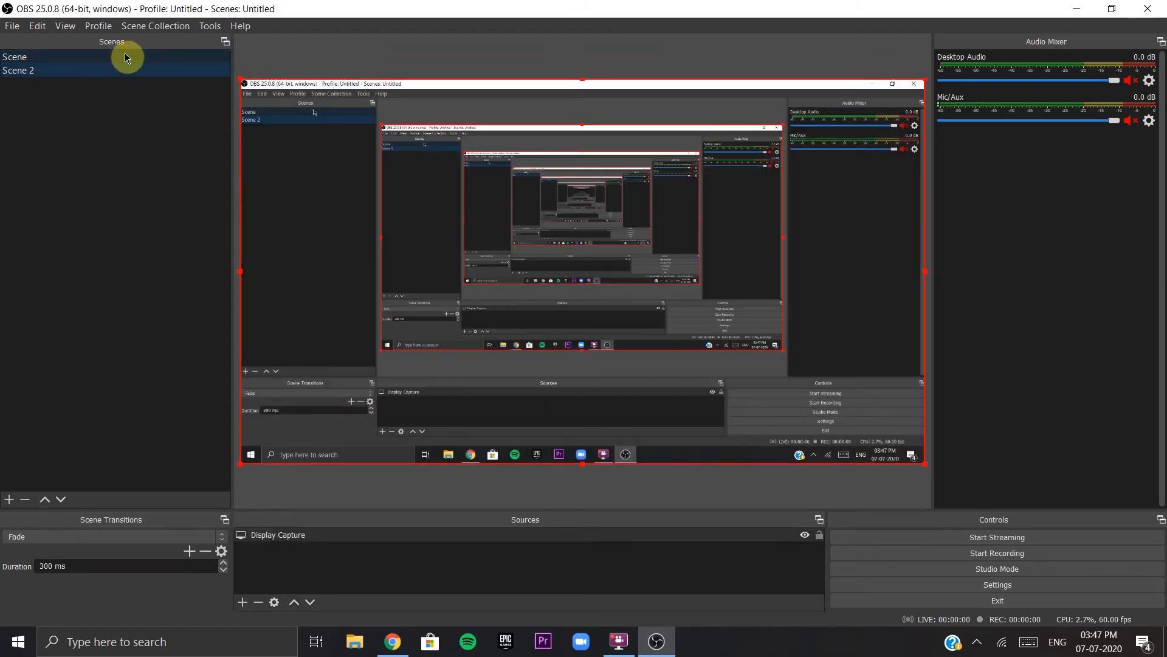
left_click(125, 54)
left_click(125, 68)
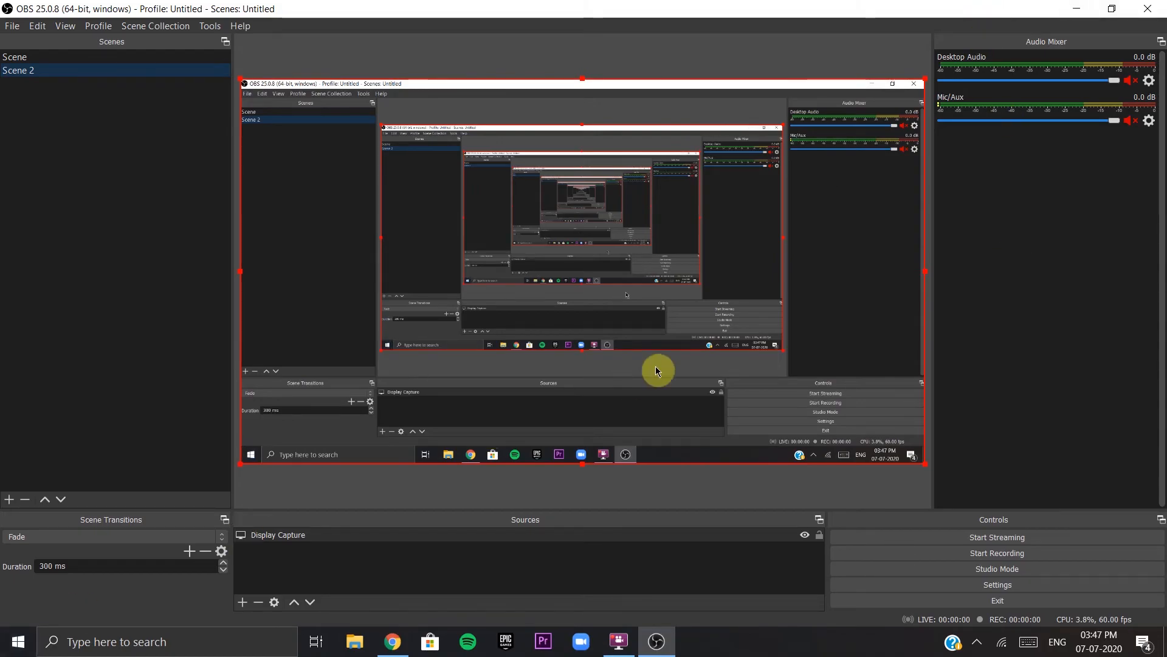
Step: Turn on Studio Mode to work with separate preview and program views
mouse_move(636, 345)
left_mouse_down()
mouse_move(602, 337)
mouse_move(633, 346)
left_mouse_up()
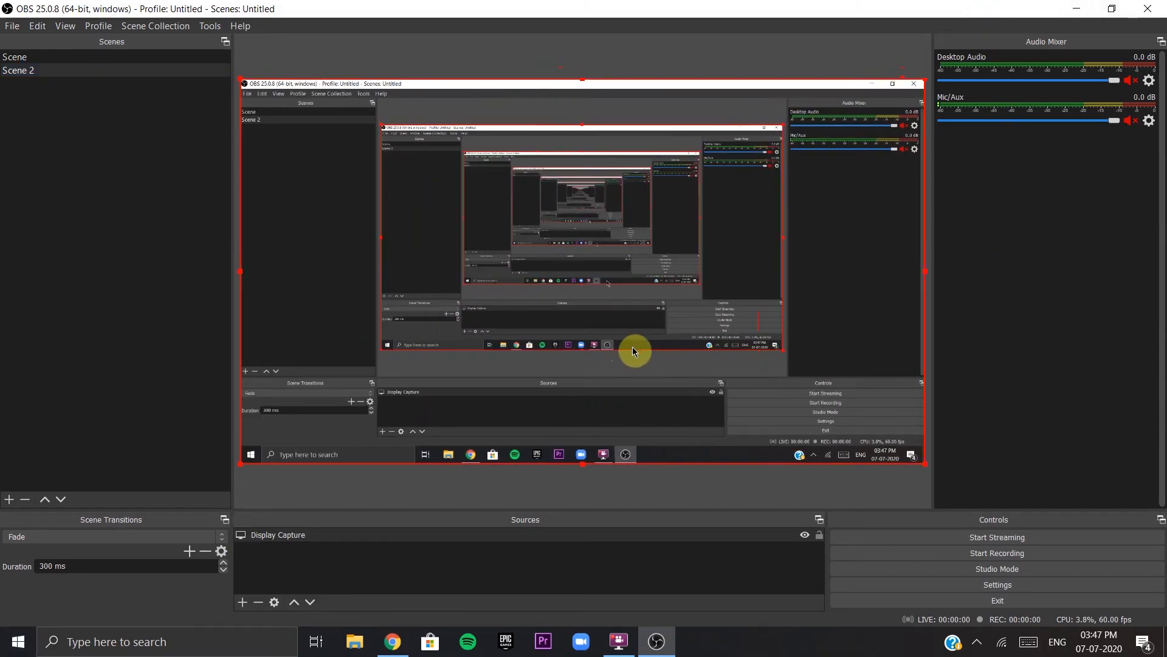
mouse_move(1117, 522)
left_mouse_down()
mouse_move(1104, 521)
mouse_move(1115, 527)
left_mouse_up()
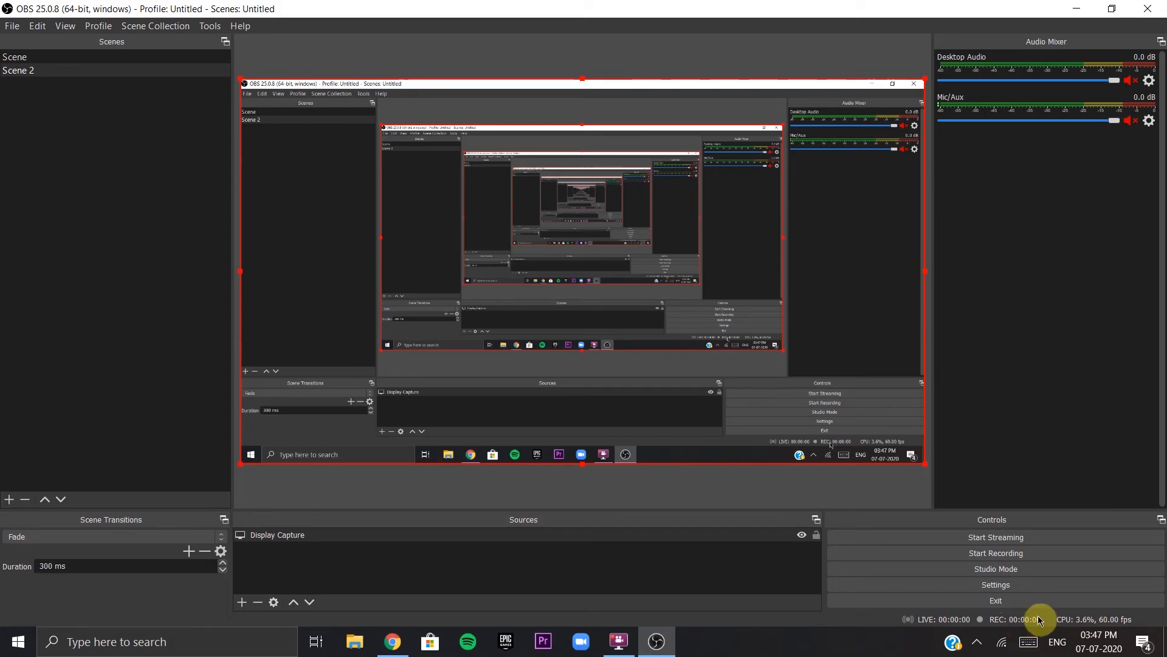
left_click(1012, 570)
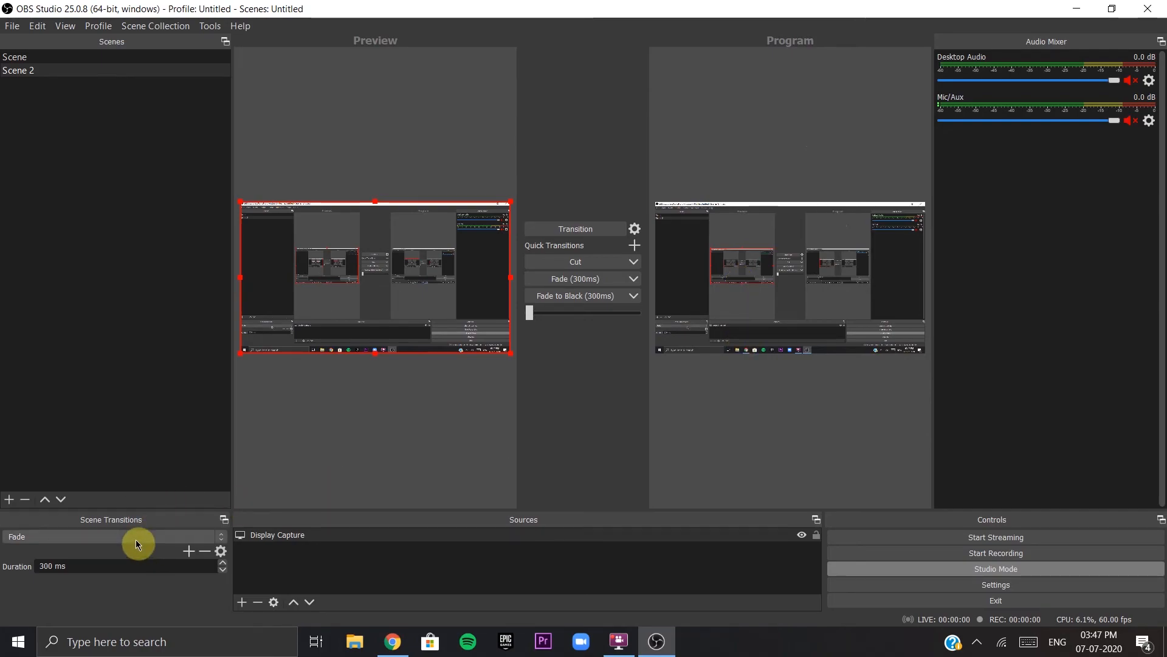
Step: Alternate Scene and Scene 2 in the Studio Mode preview to compare it with the program view, ending on Scene
left_click(88, 57)
left_click(86, 68)
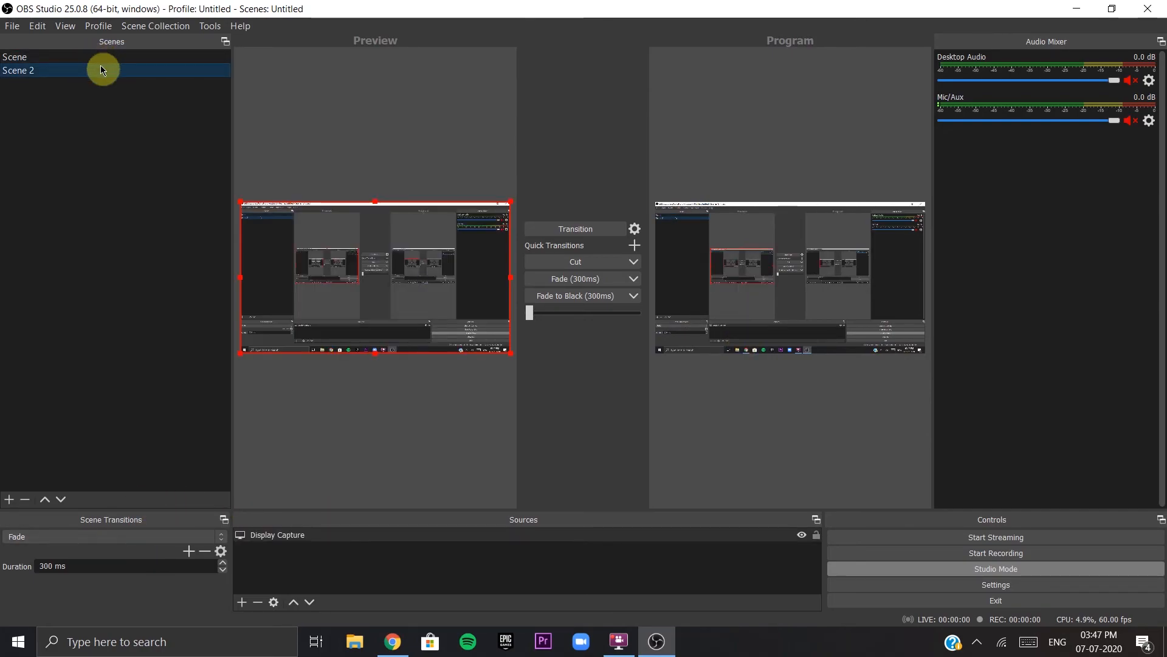
left_click(102, 56)
left_click(103, 69)
left_click(173, 55)
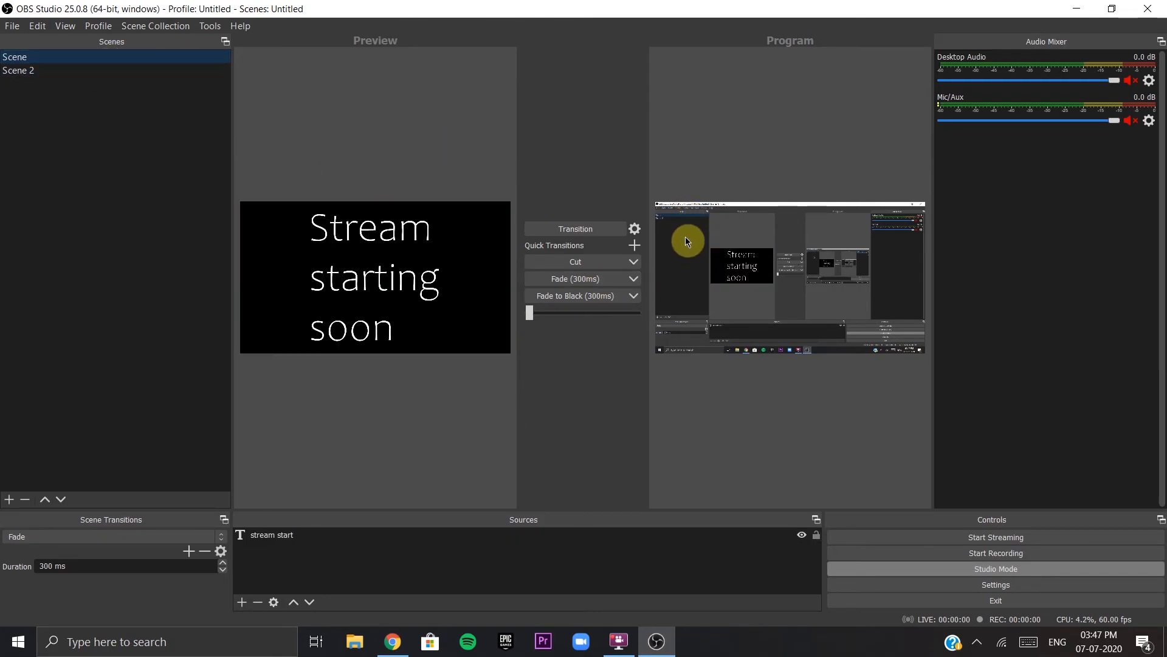
left_click(328, 544)
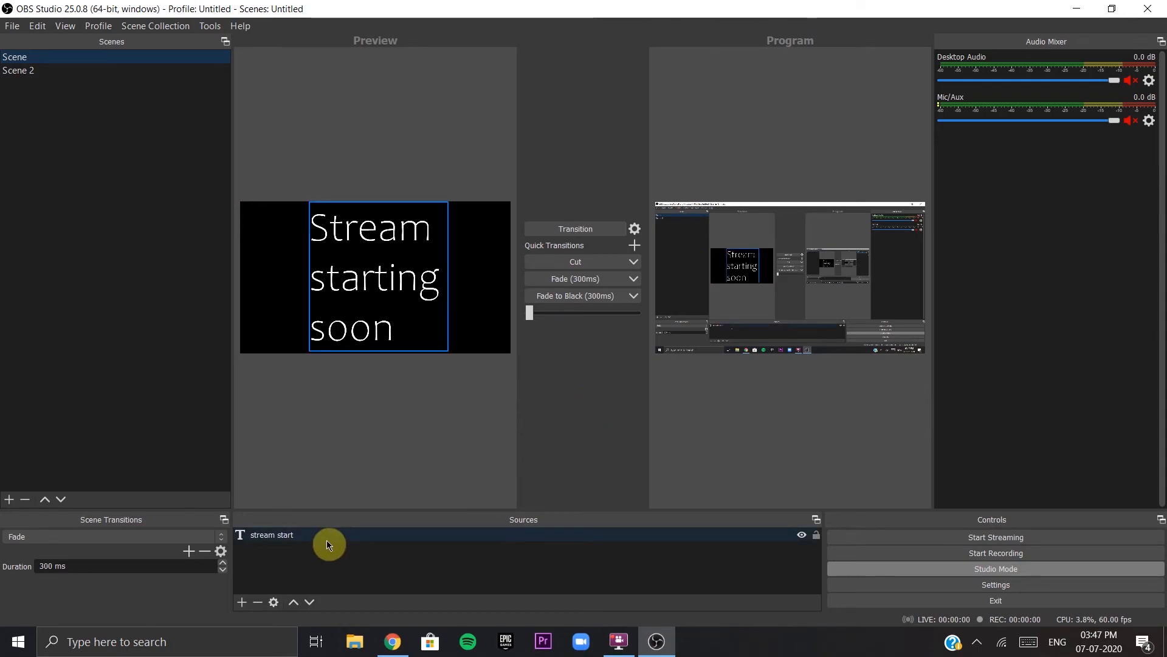
left_click(141, 69)
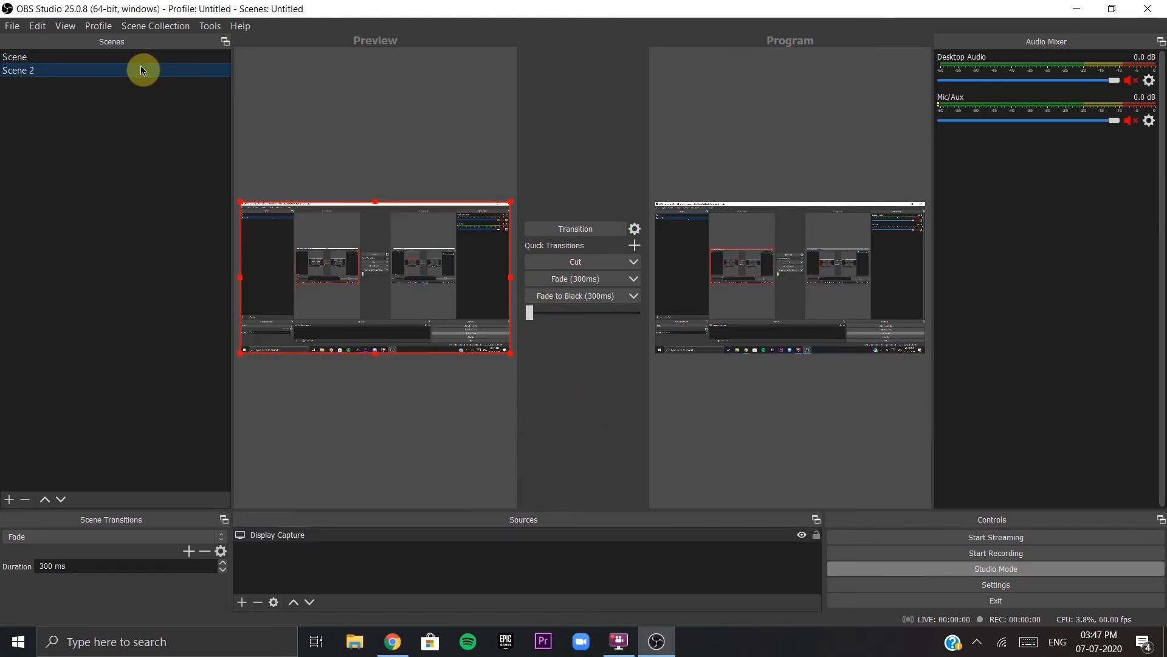
left_click(45, 56)
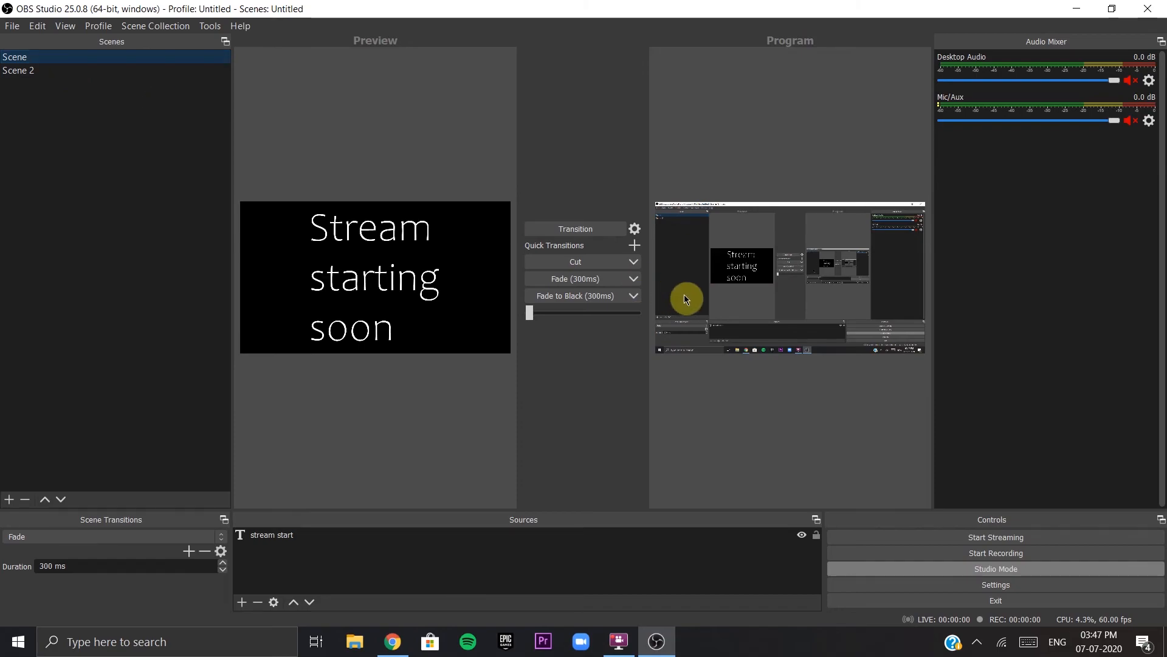
Step: Check Scene 2 in the preview, return to Scene, and transition Scene into the program view
left_click(152, 71)
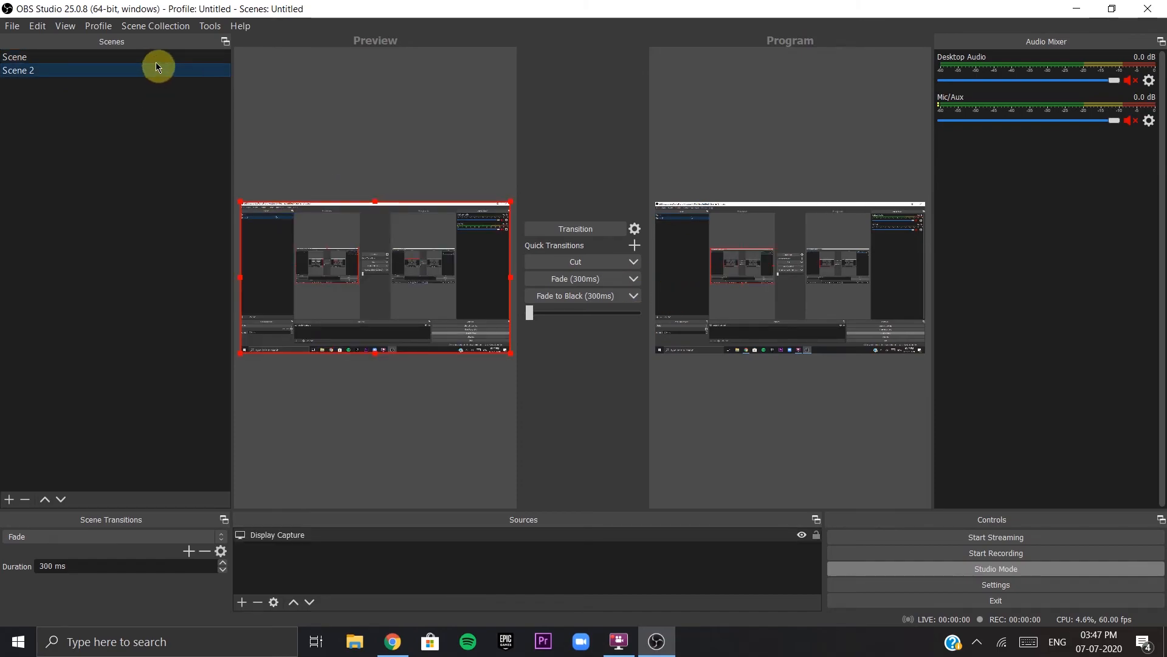
left_click(155, 59)
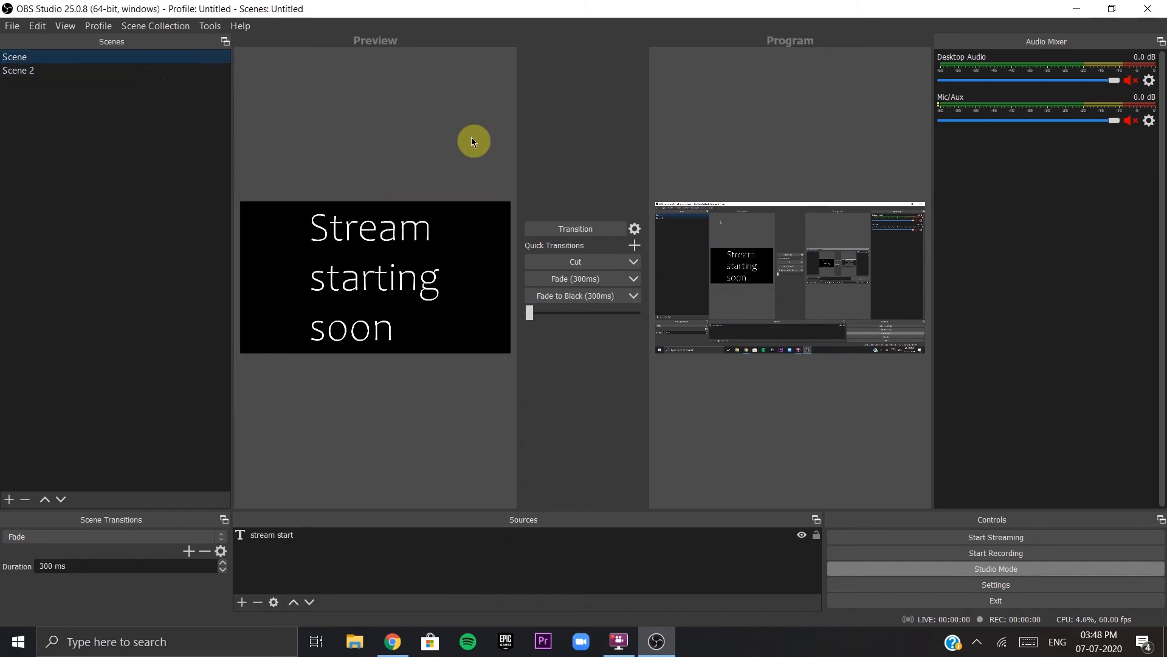
left_click(575, 231)
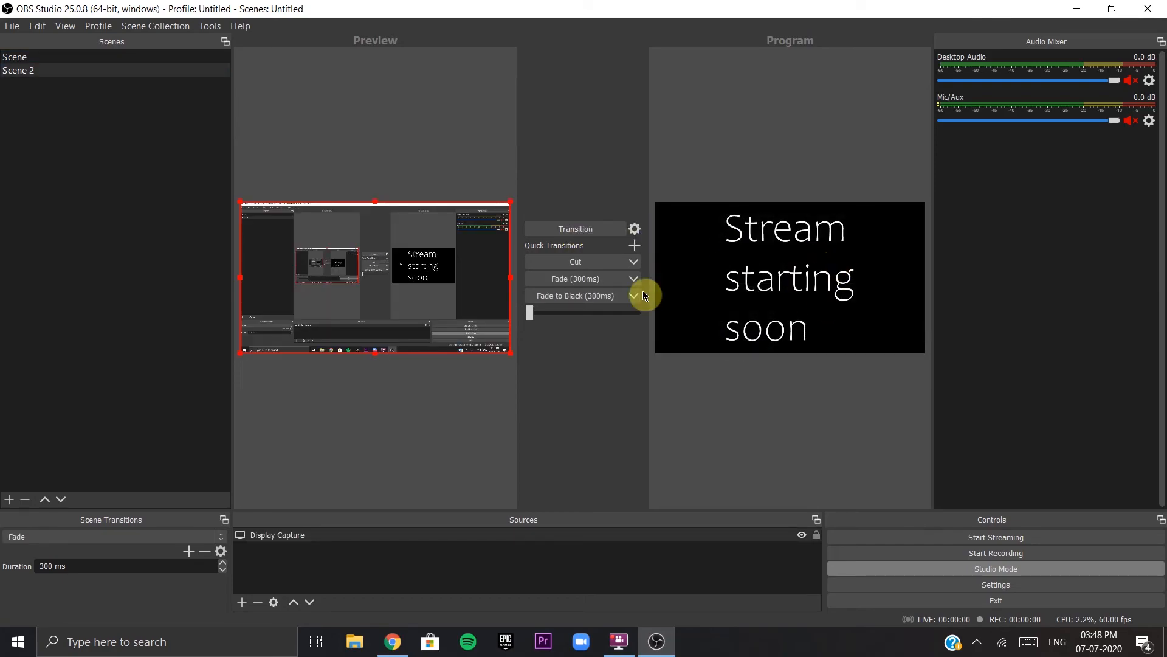
Step: With Scene in the preview, move the stream start text toward the canvas's left edge and transition the change to the program
left_click(51, 69)
left_click(51, 58)
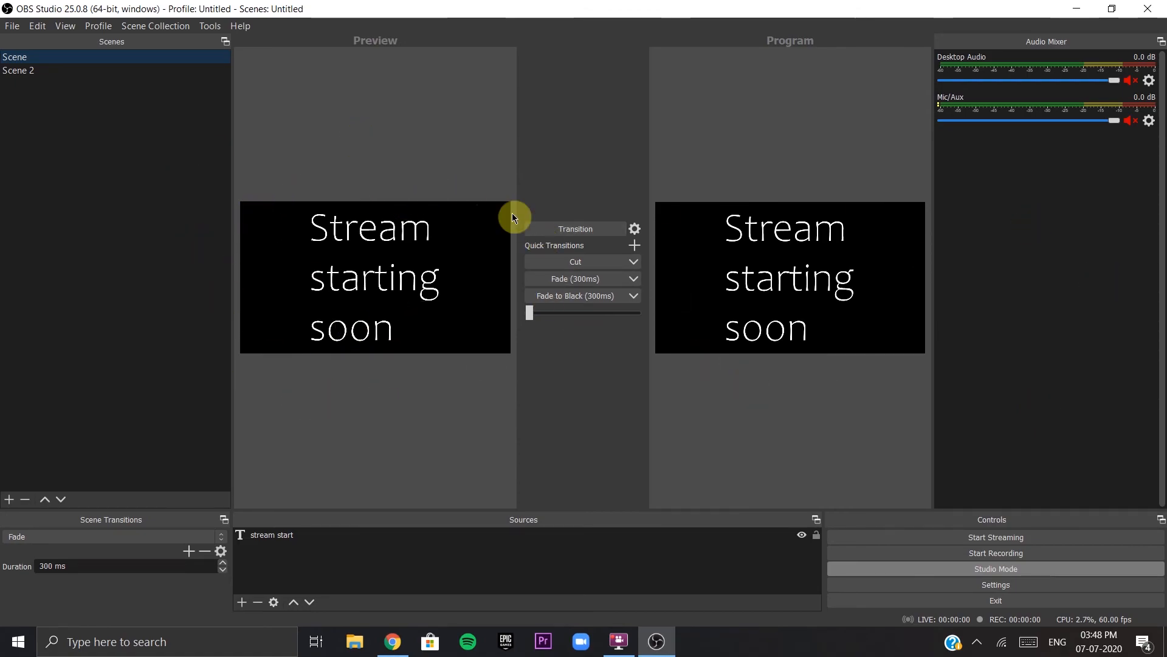
left_click_drag(383, 294, 357, 302)
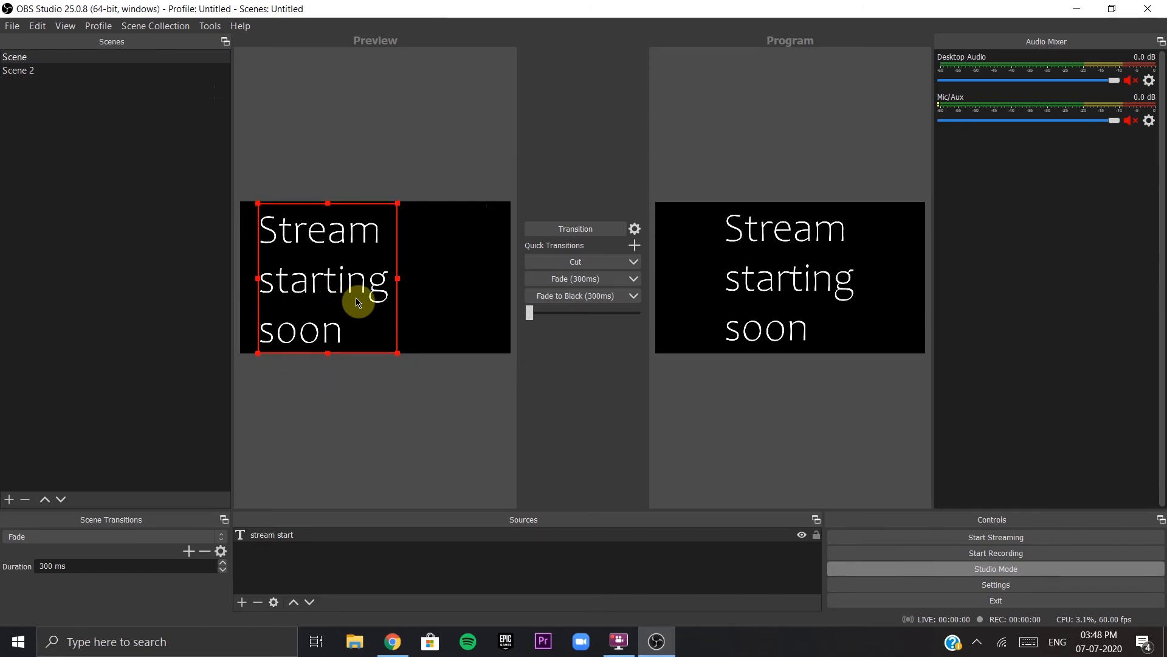
left_click(579, 230)
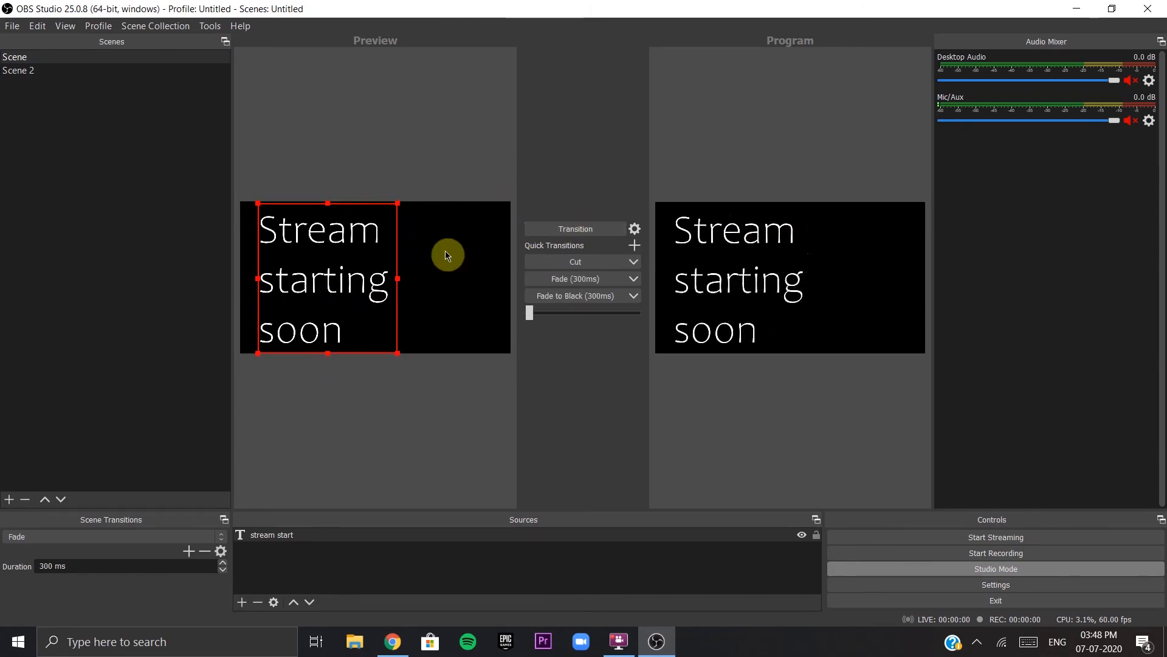
Step: Move the stream start text back near the canvas center in the preview and transition it to the program
left_click(554, 232)
left_click_drag(334, 254, 366, 244)
left_click(578, 231)
left_click(578, 231)
left_click(563, 232)
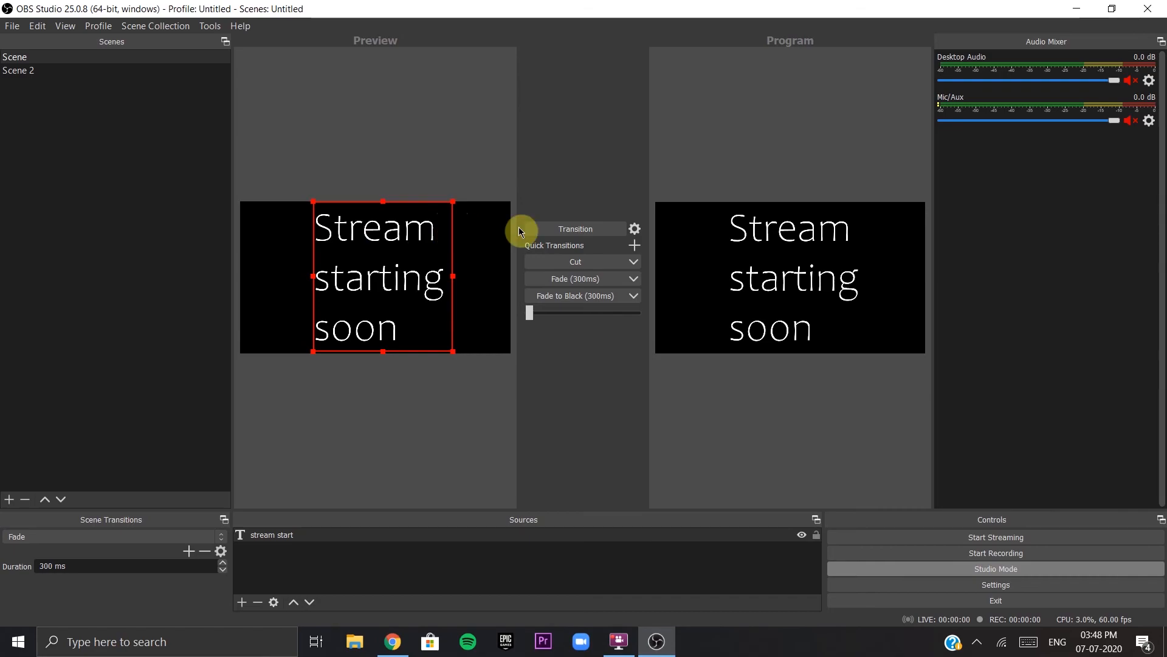
Step: Shift the stream start text slightly left and down with Studio Mode off, and turn Studio Mode back on
left_click(1007, 575)
left_click_drag(519, 316, 546, 294)
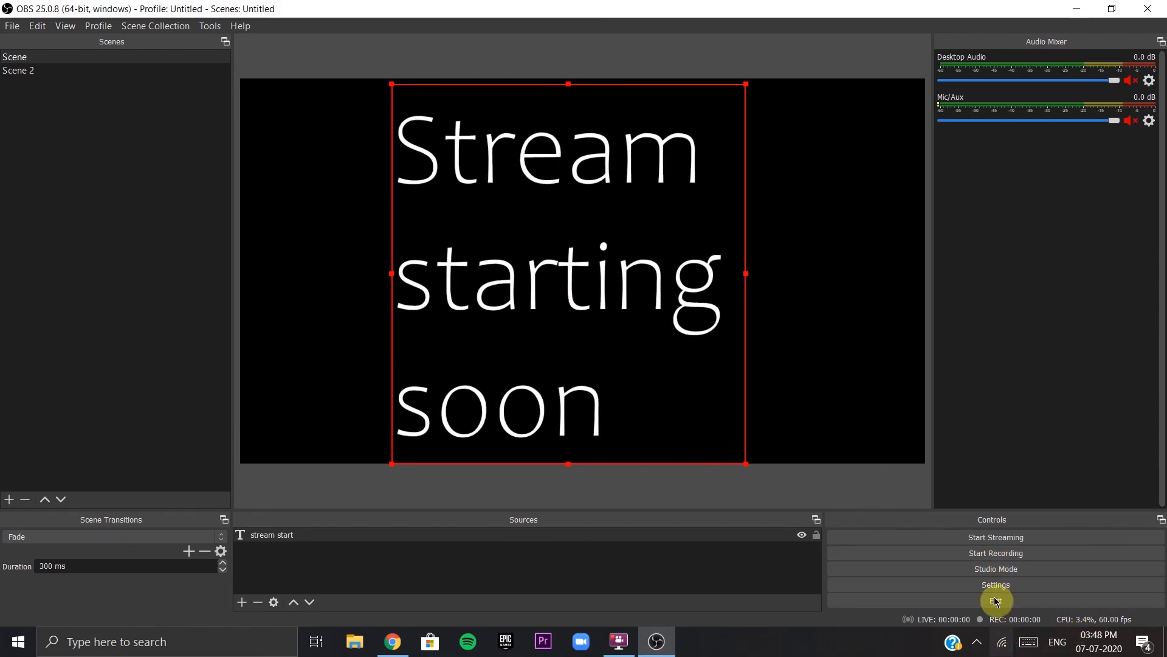
left_click(986, 568)
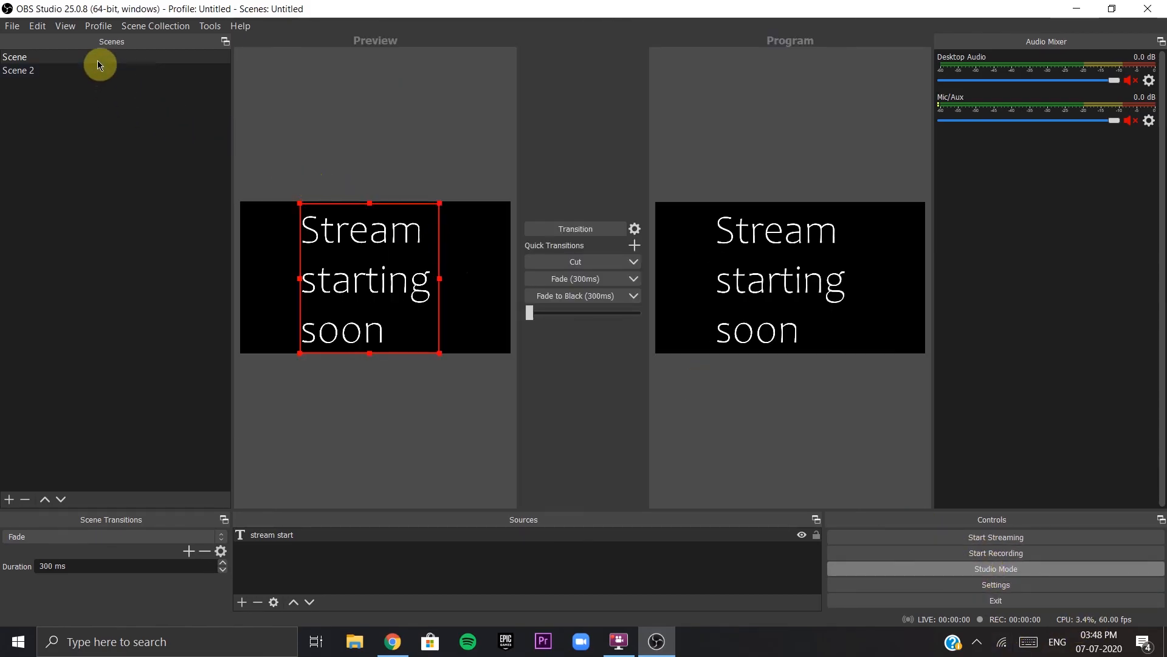
Step: Load Scene 2 into the preview and transition it to the program view
left_click(122, 72)
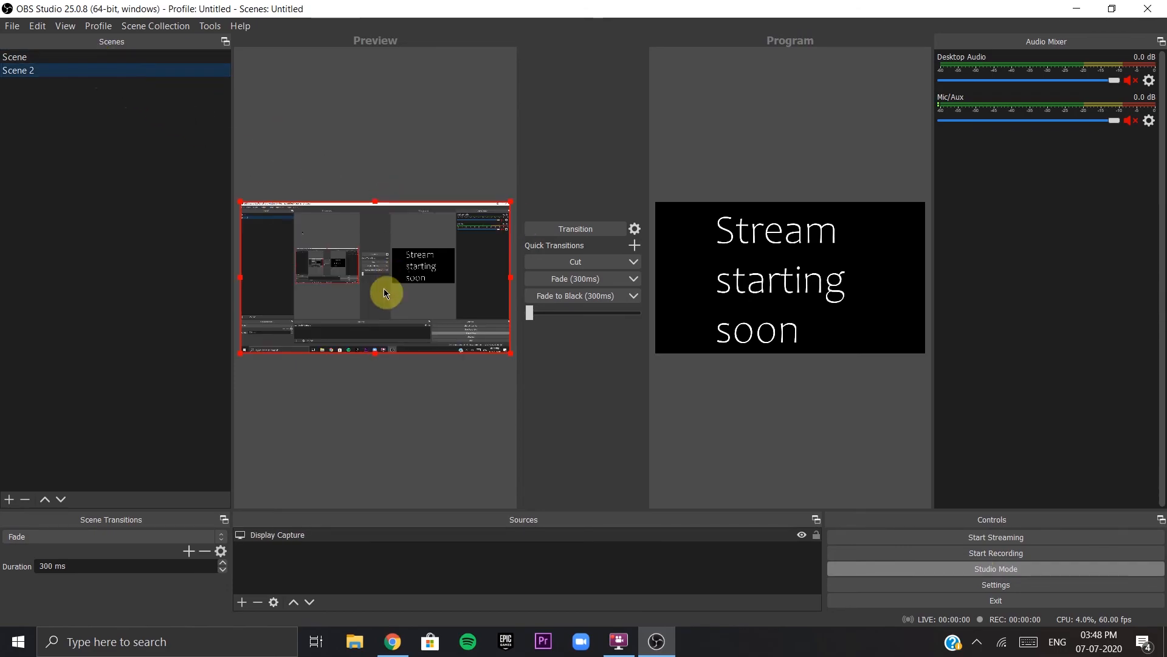
left_click(575, 229)
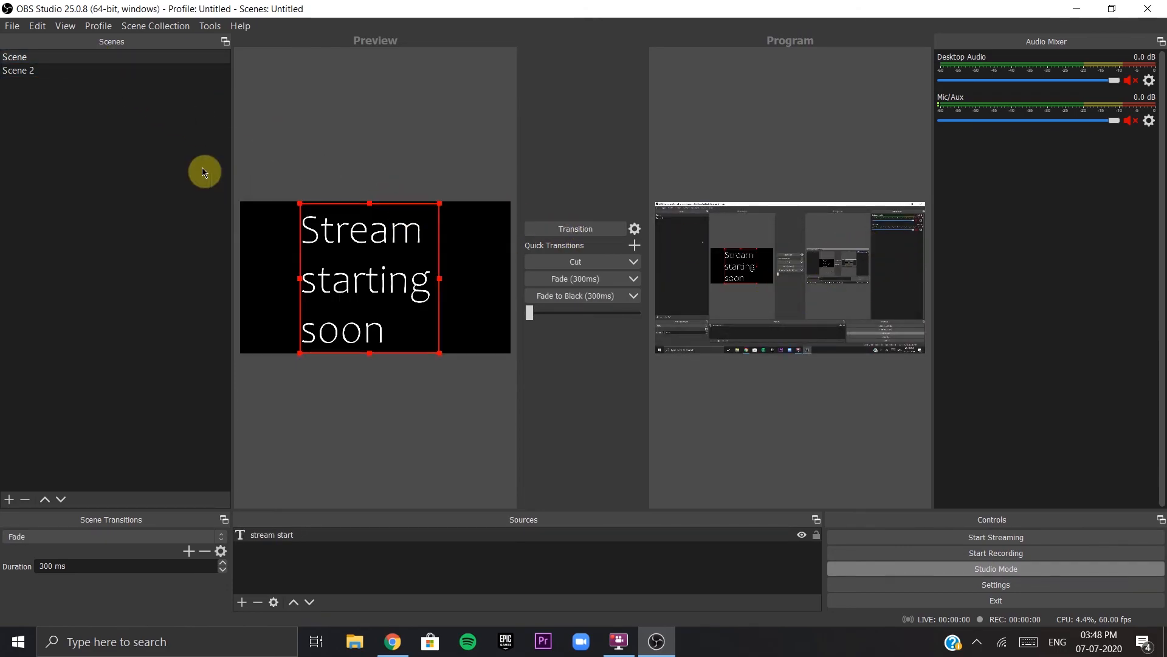
Step: Turn off Studio Mode and exit OBS Studio
left_click(926, 567)
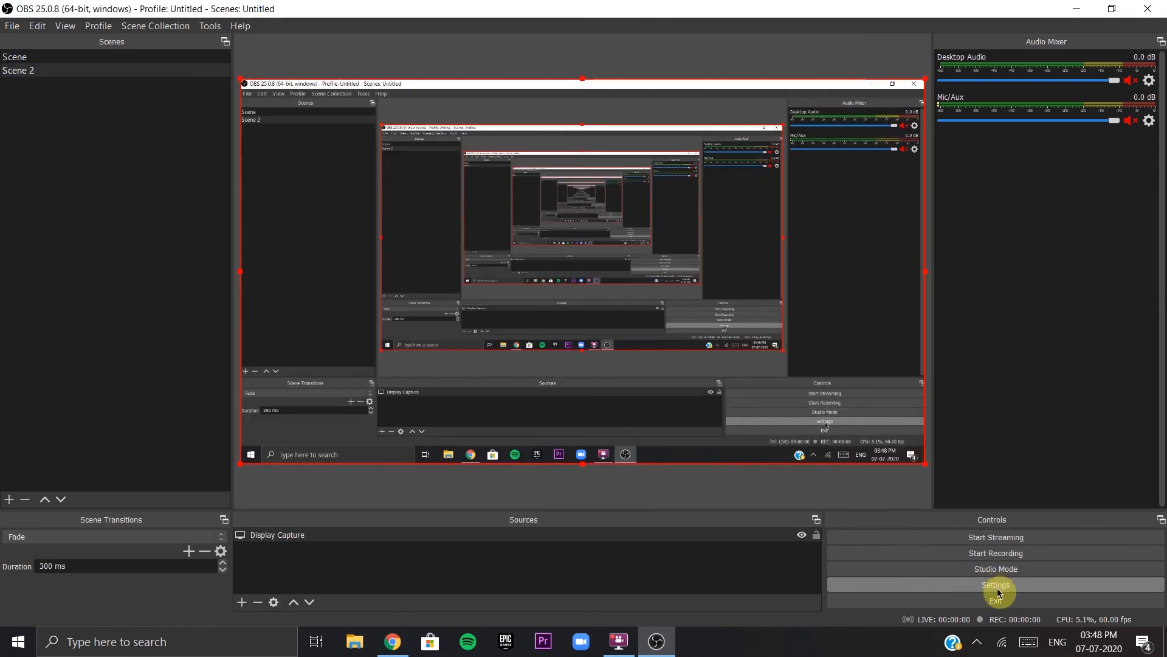
left_click(981, 601)
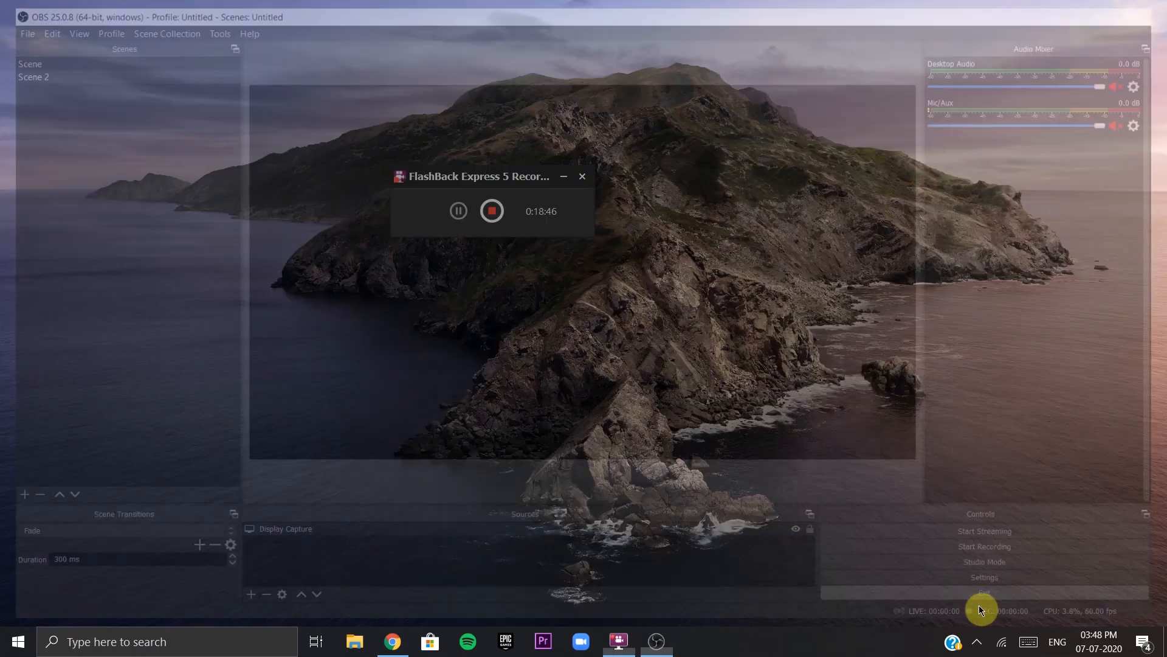